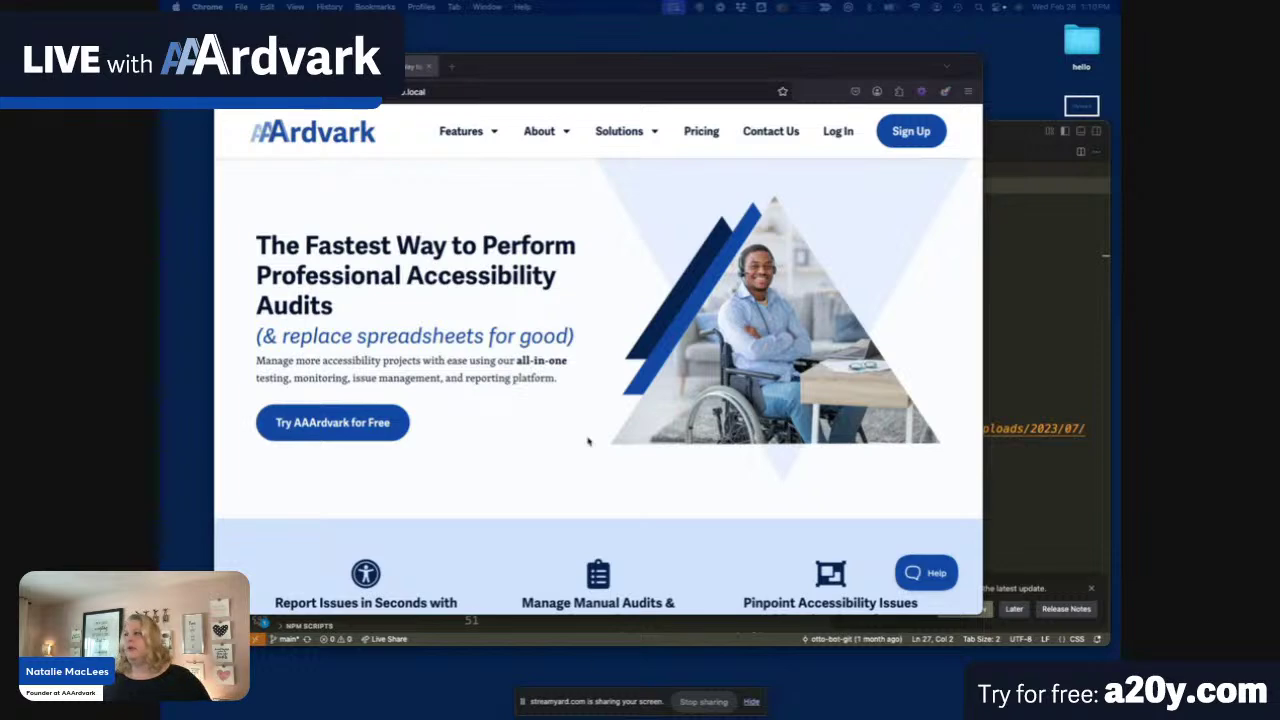
Switch to Firefox with the AAArdvark homepage and look at the Web Developer and Color Picker extensions.
scroll(616, 312, down, 1)
click(512, 52)
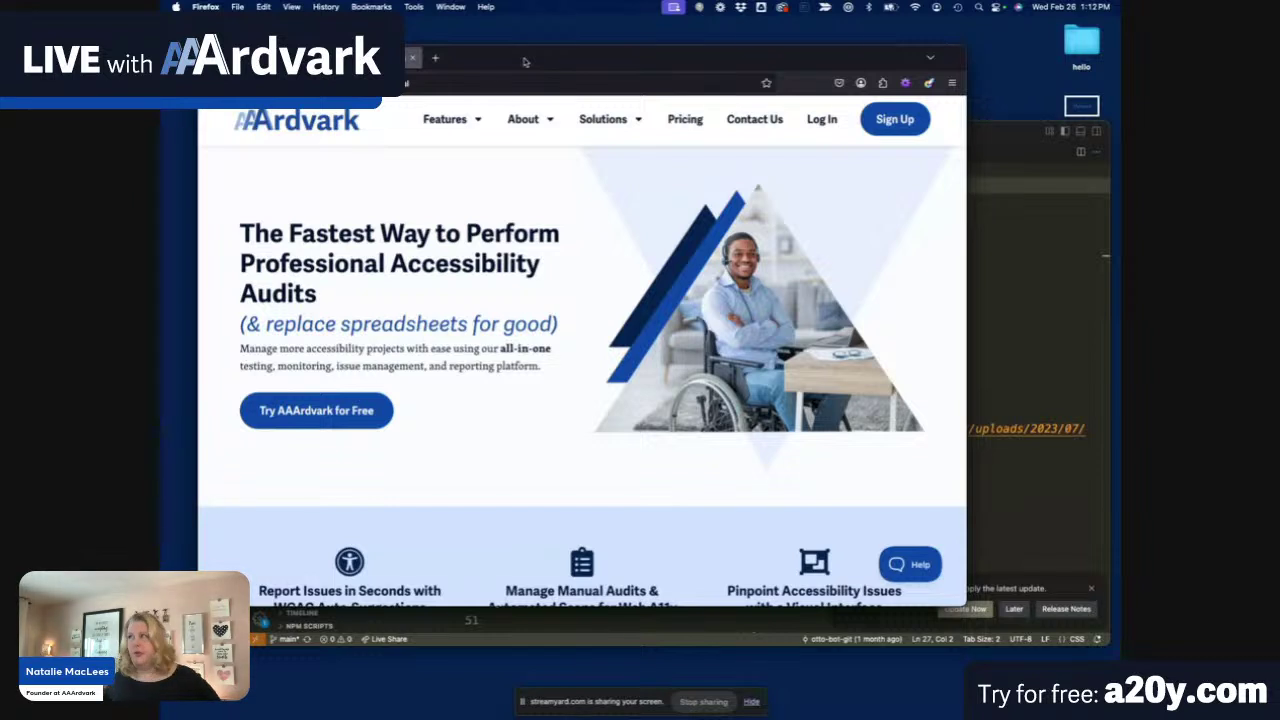
click(909, 86)
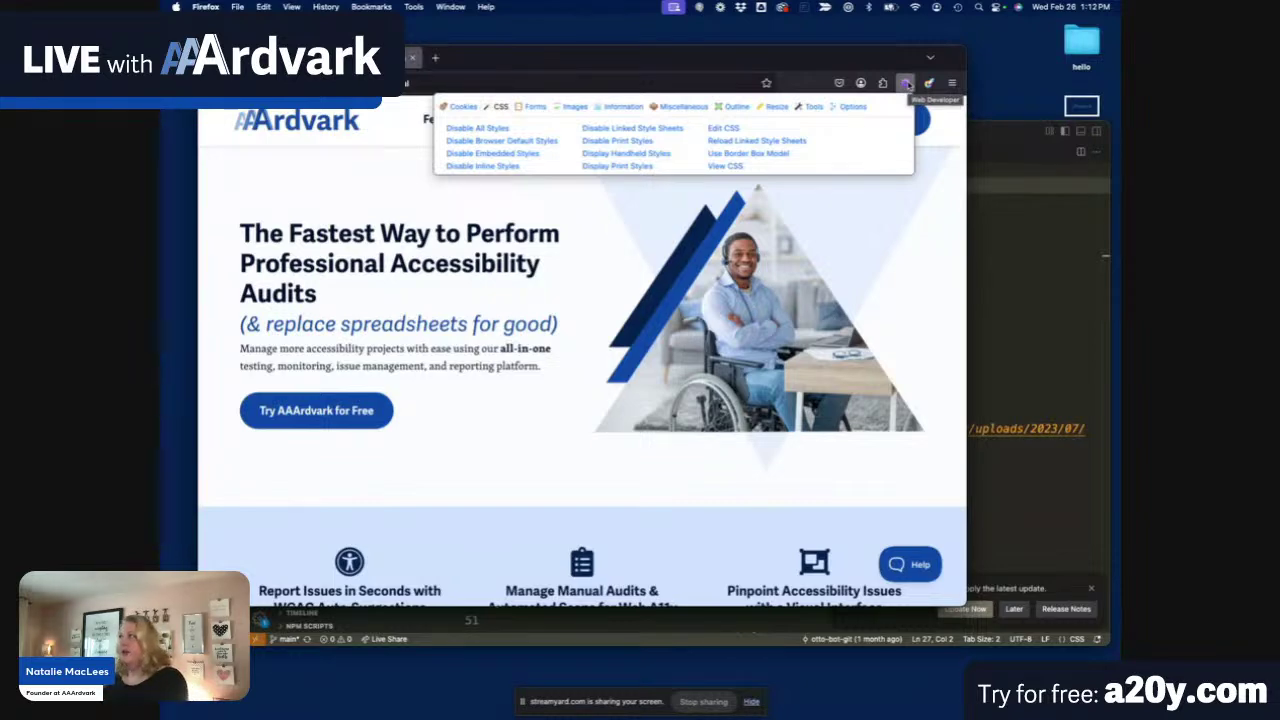
click(928, 83)
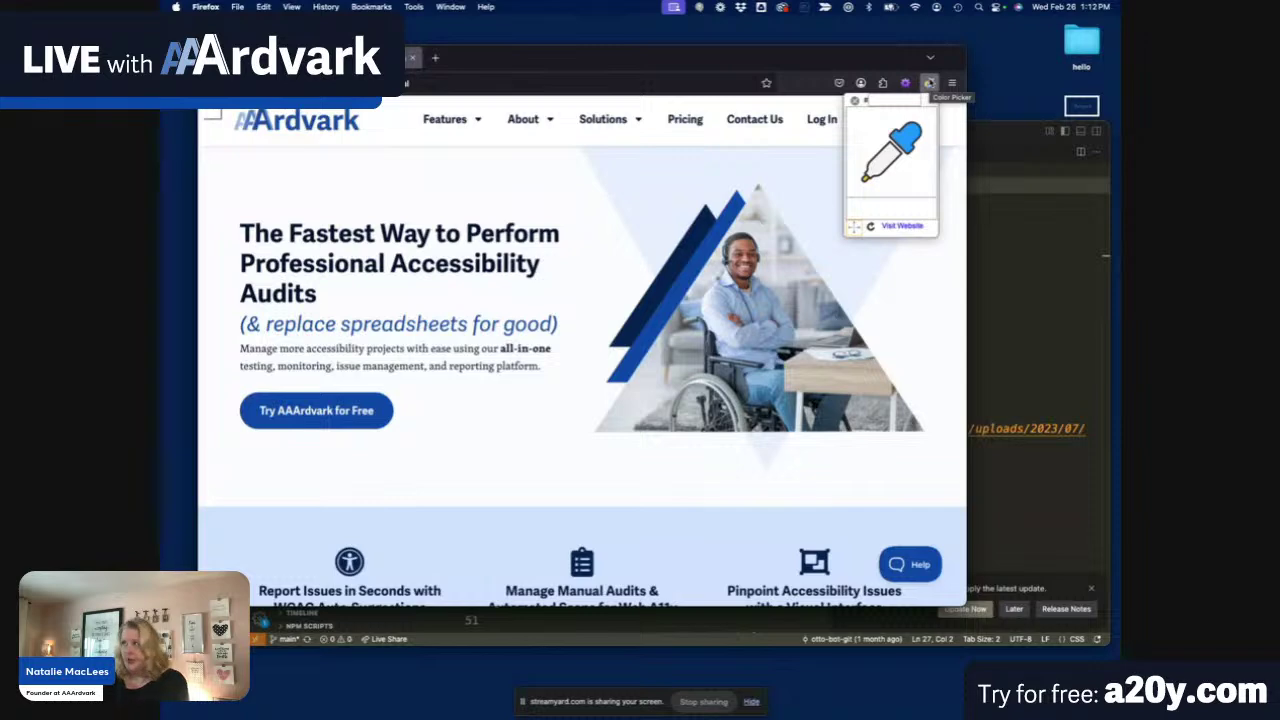
Search for "webaim color contrast" in a new tab and open WebAIM's Contrast Checker.
click(434, 61)
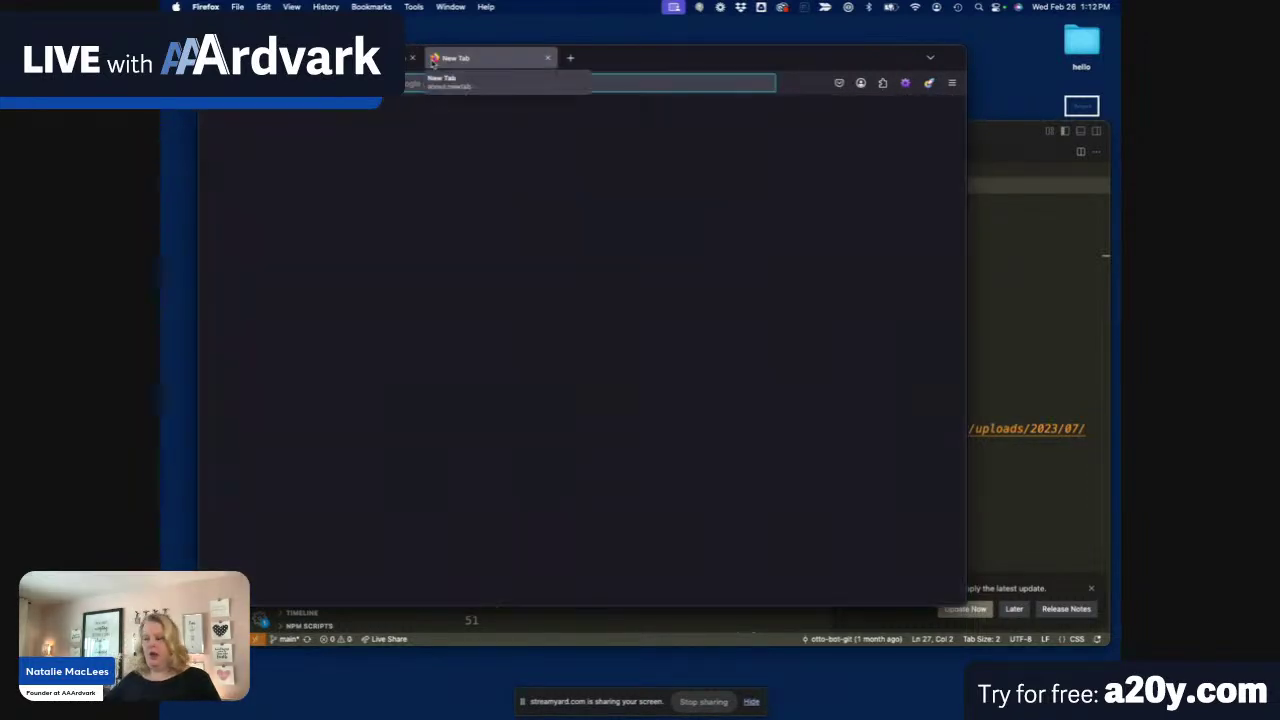
text(webaim color contrast)
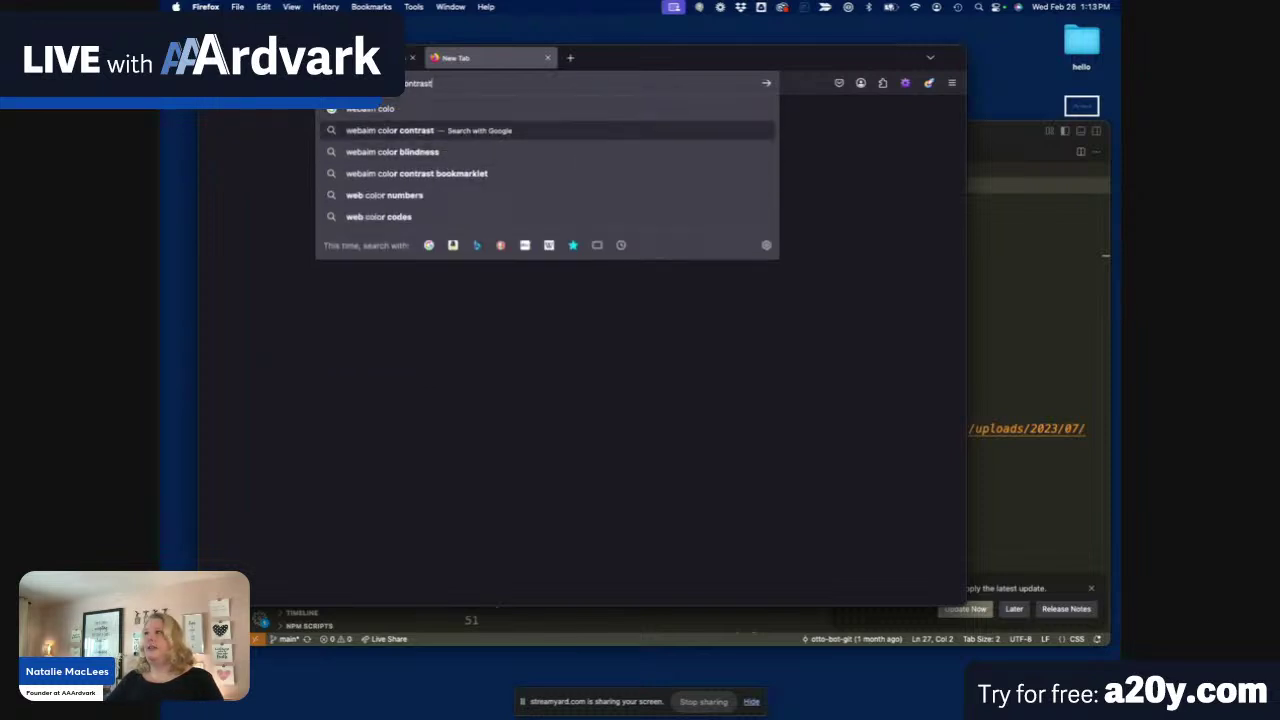
key(Return)
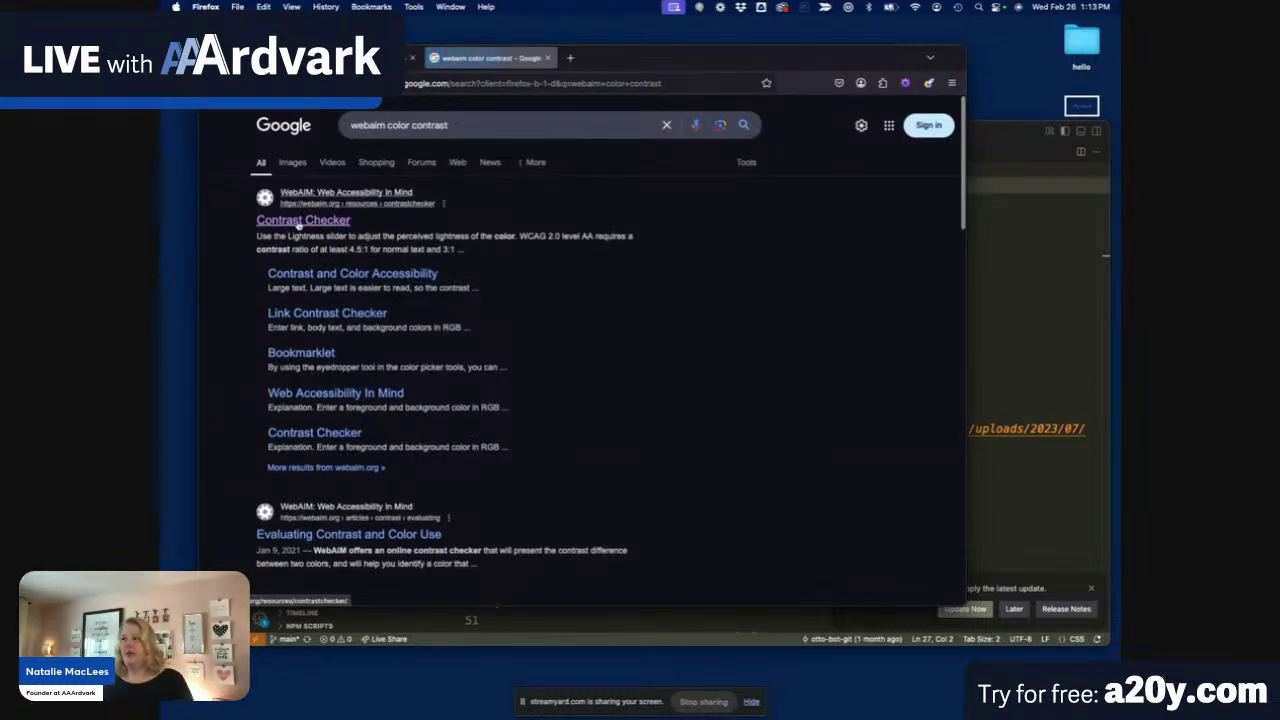
click(298, 221)
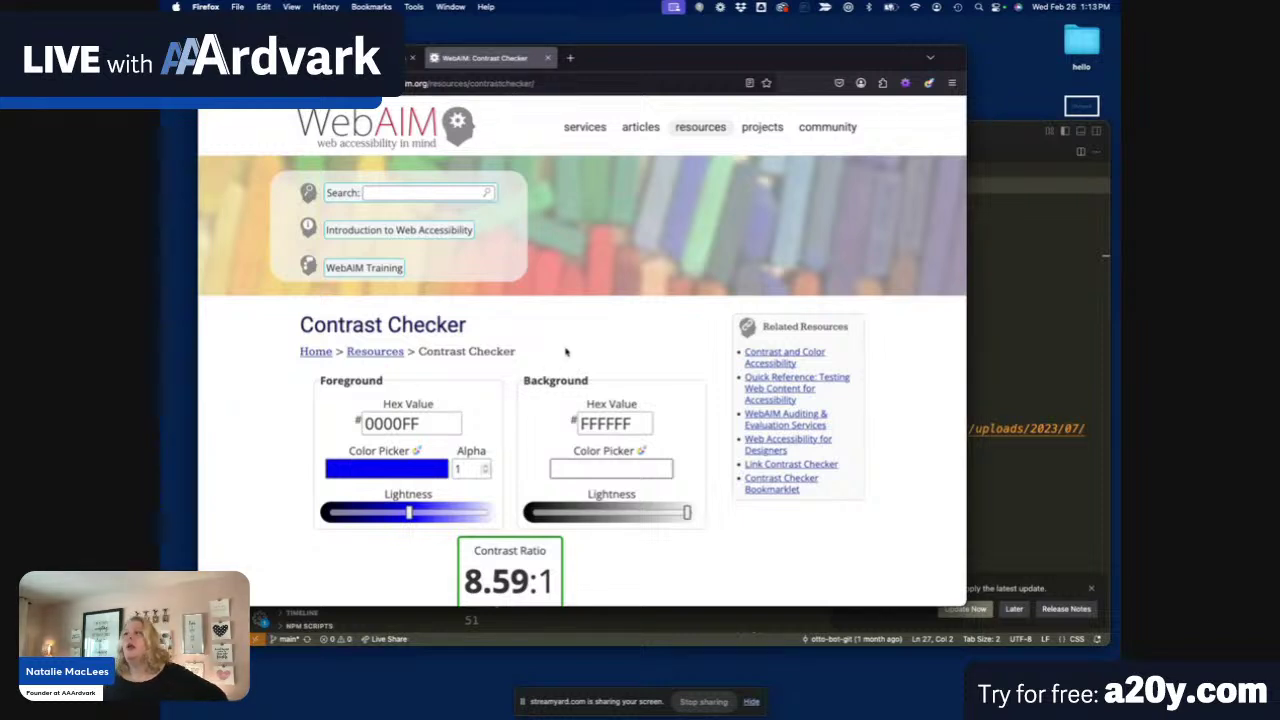
Examine the Contrast Checker's foreground and background colours, contrast ratio, WCAG results for text and graphical objects, and the Explanation section.
scroll(564, 340, down, 3)
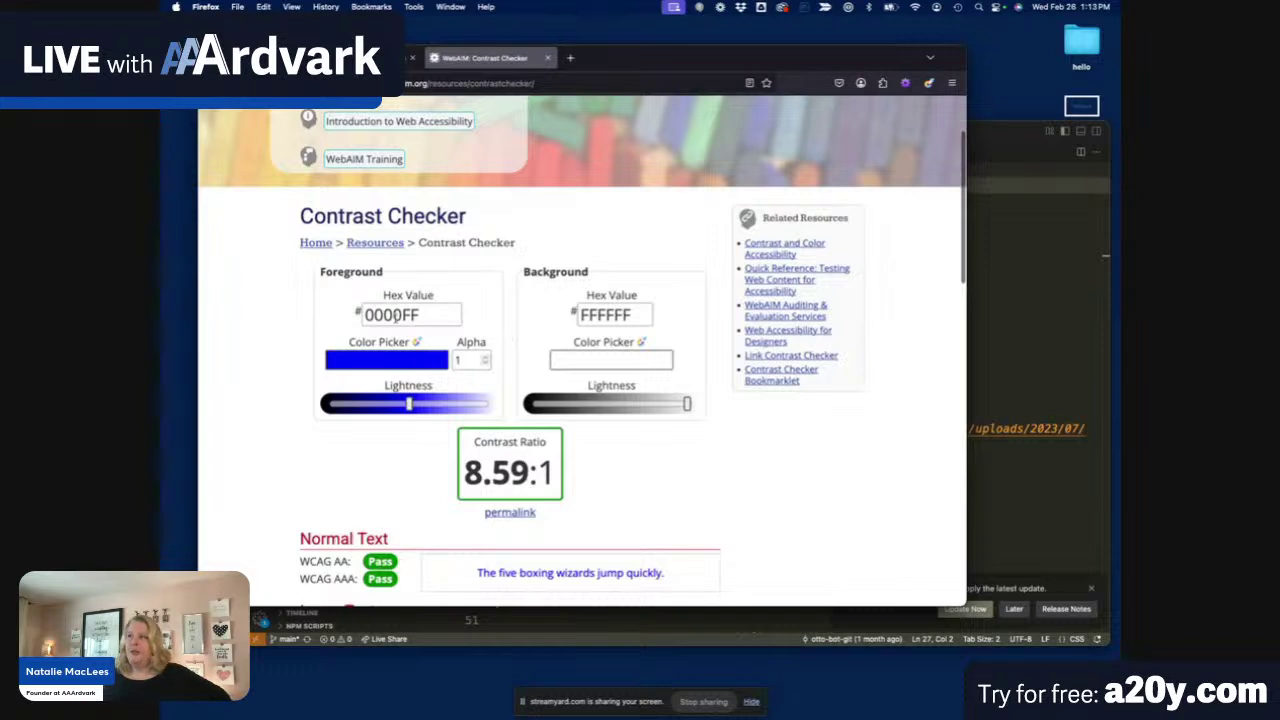
double_click(392, 316)
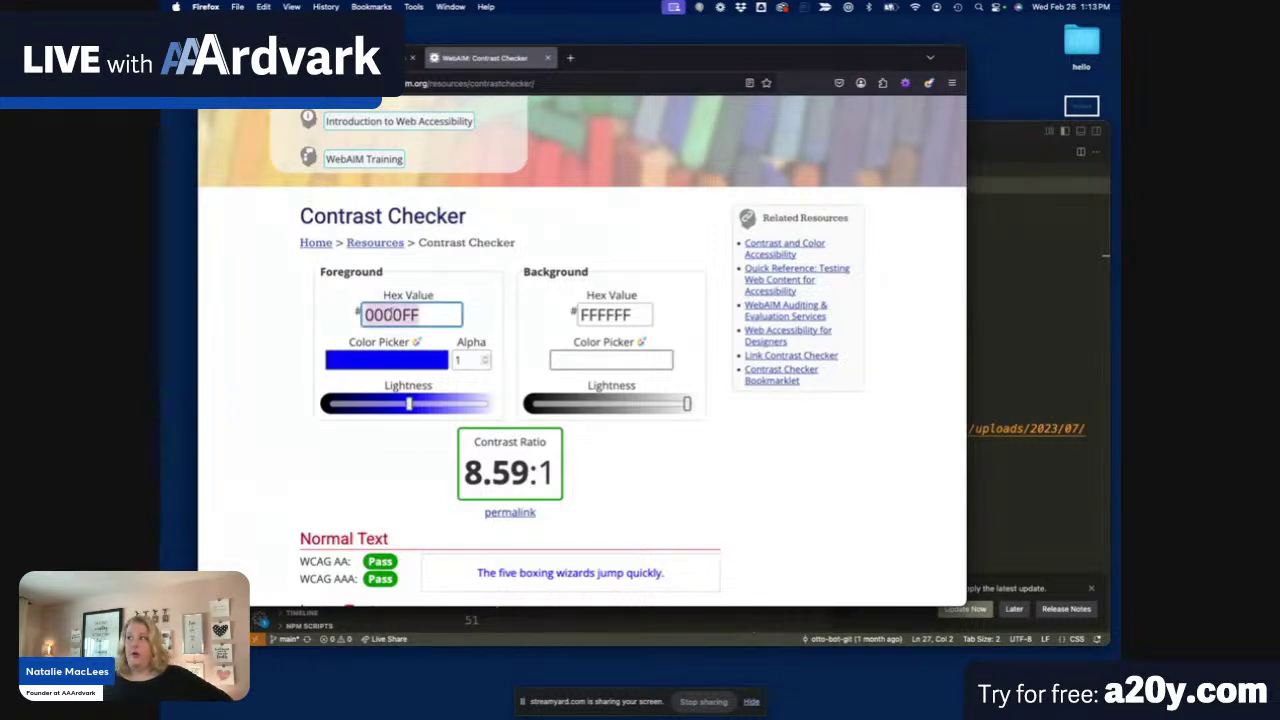
scroll(627, 314, down, 2)
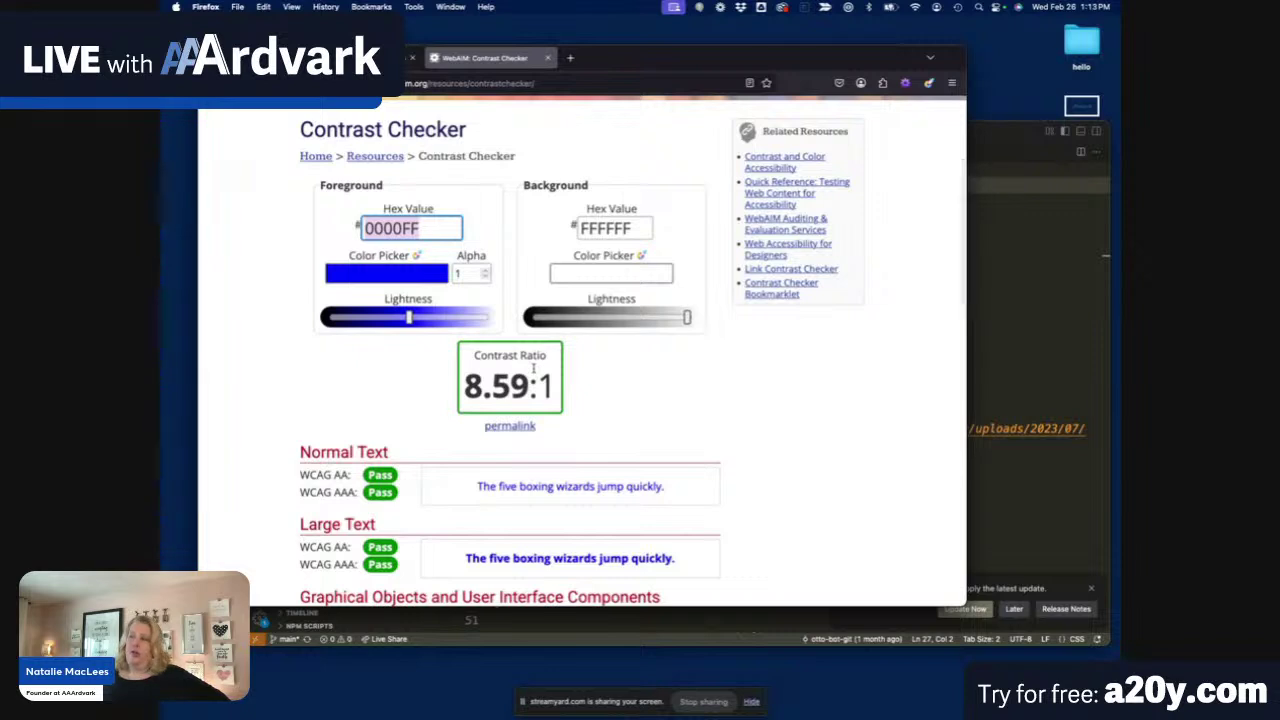
scroll(340, 404, down, 1)
scroll(340, 404, down, 3)
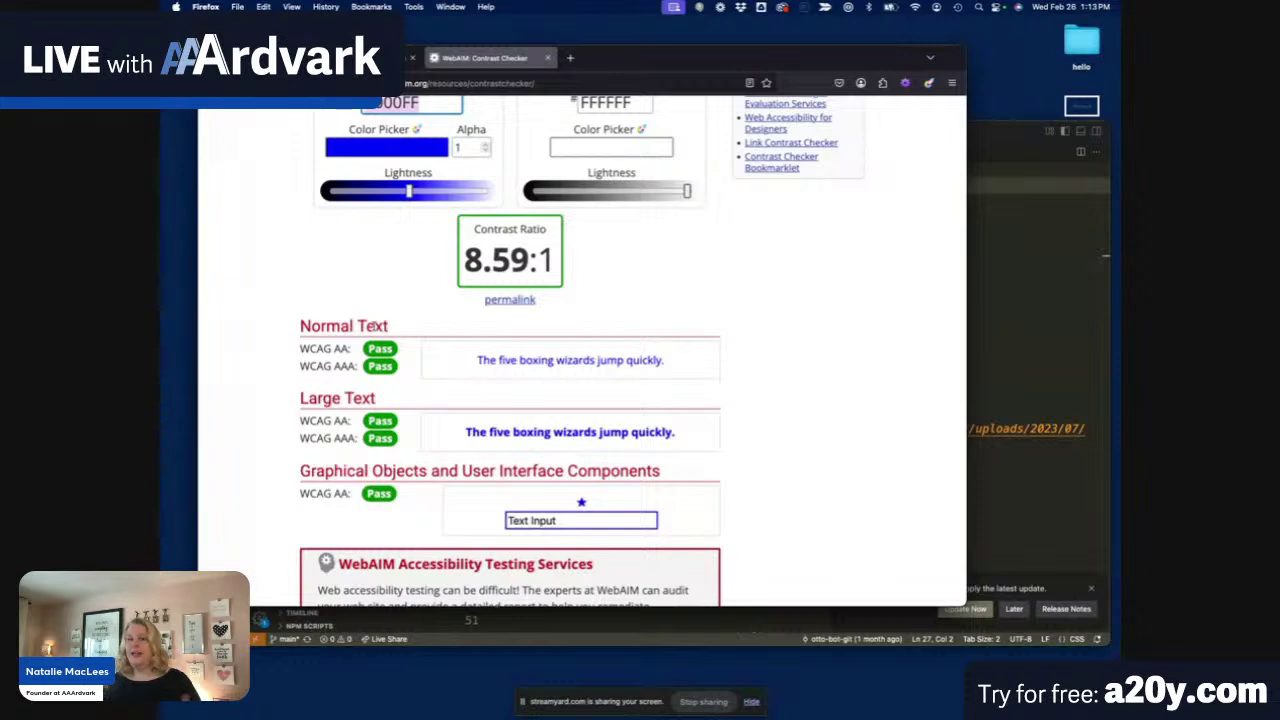
scroll(346, 428, down, 8)
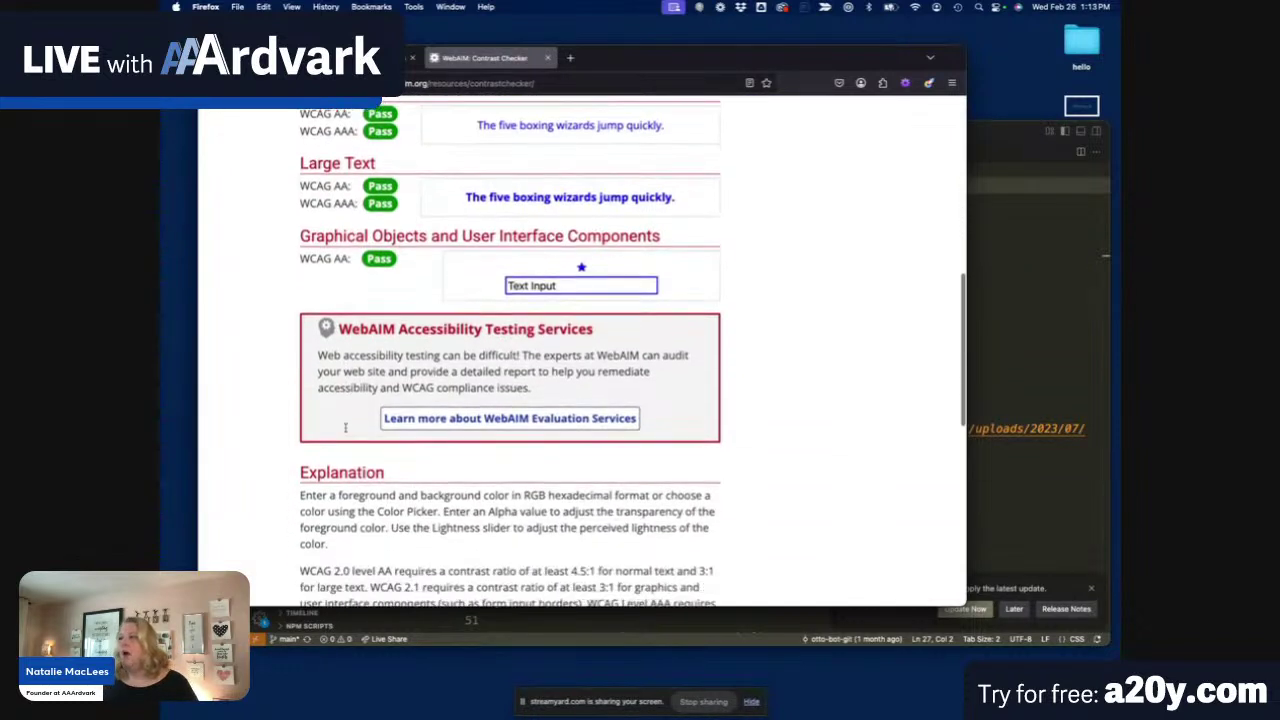
scroll(346, 428, down, 1)
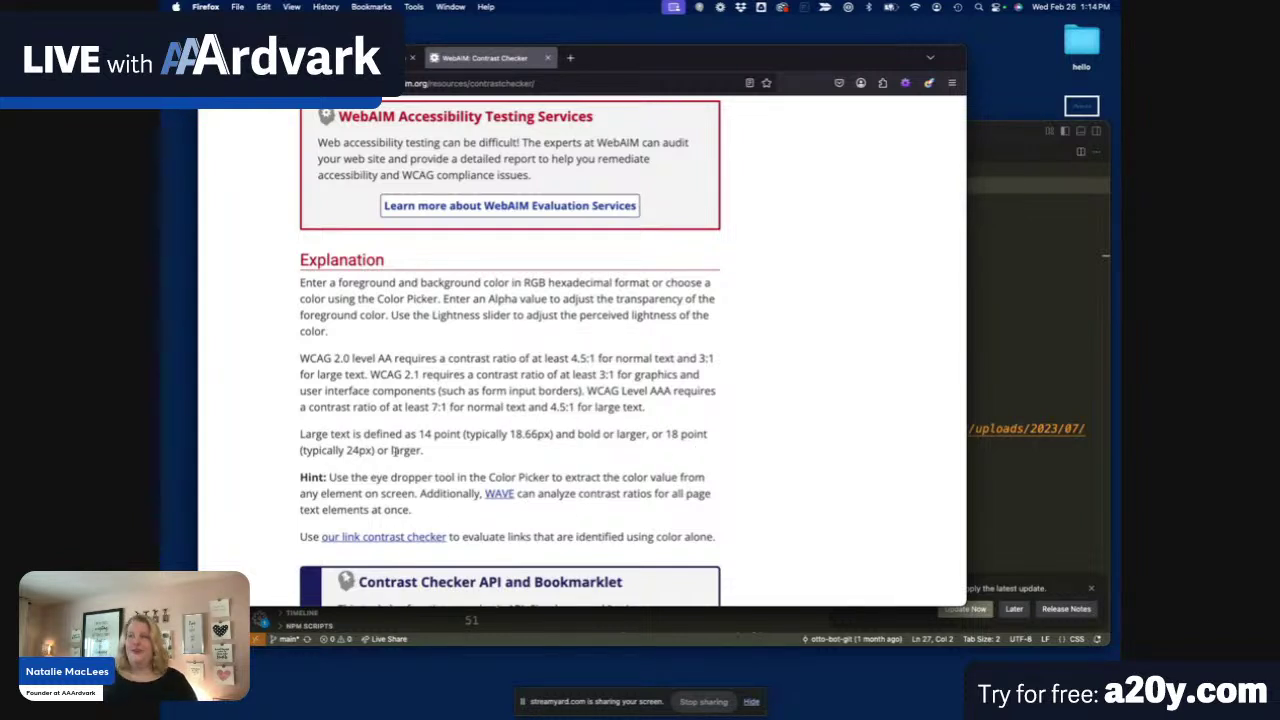
scroll(395, 451, up, 10)
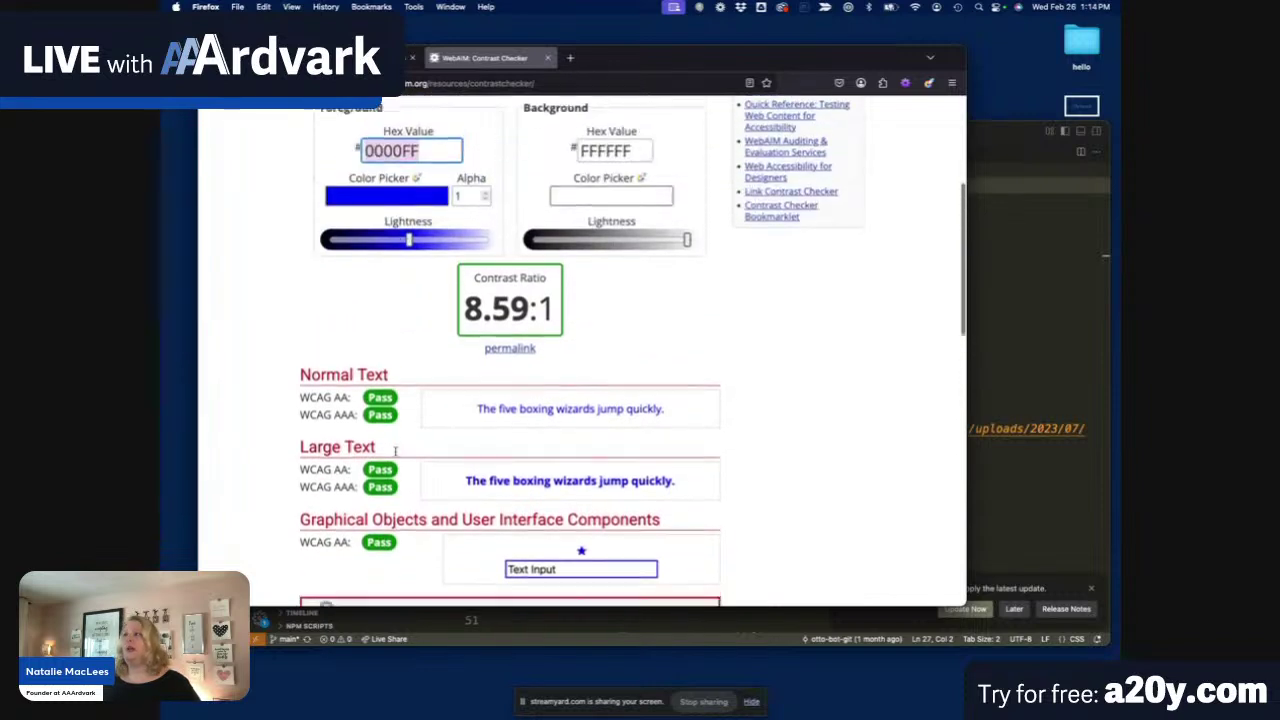
scroll(395, 451, up, 1)
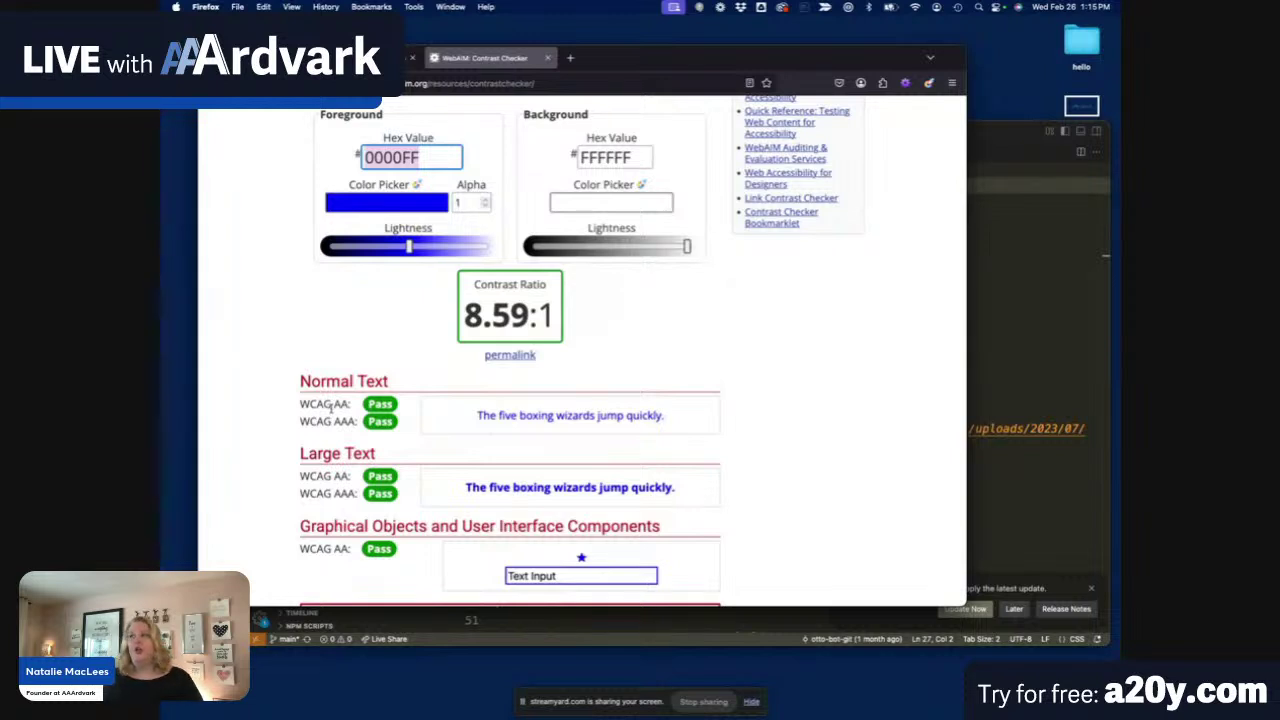
scroll(330, 405, down, 1)
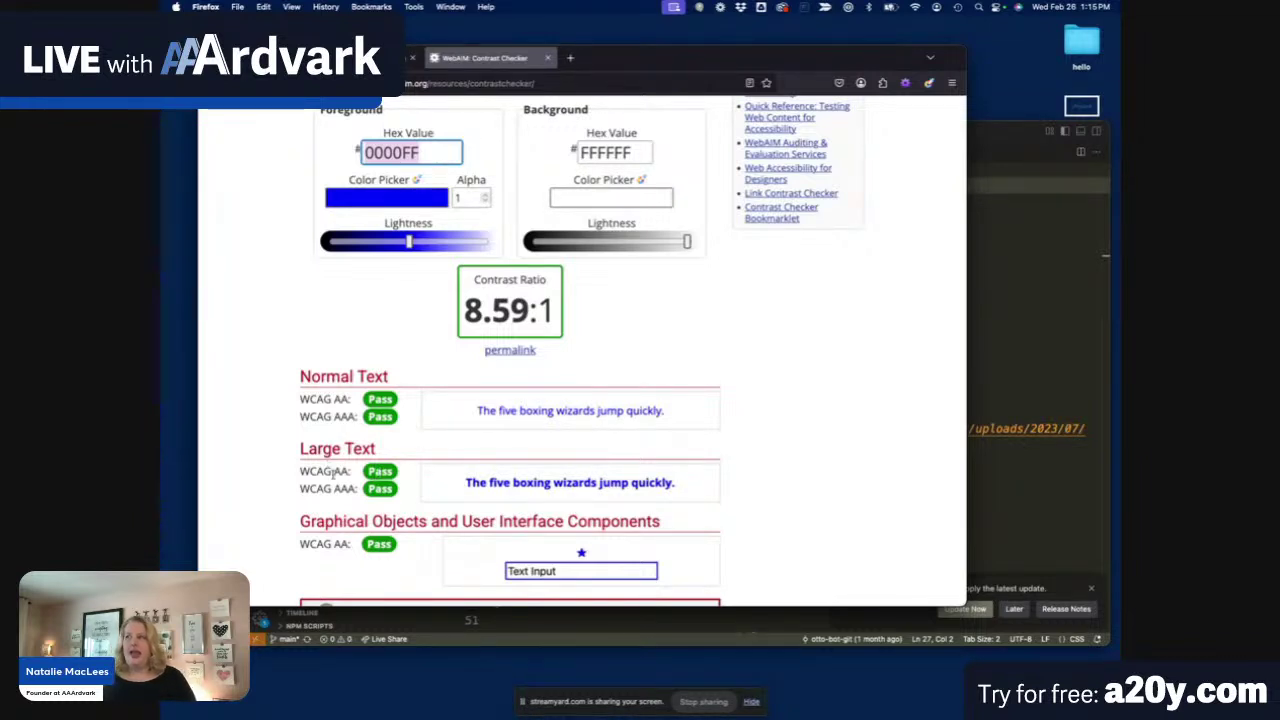
scroll(256, 516, down, 2)
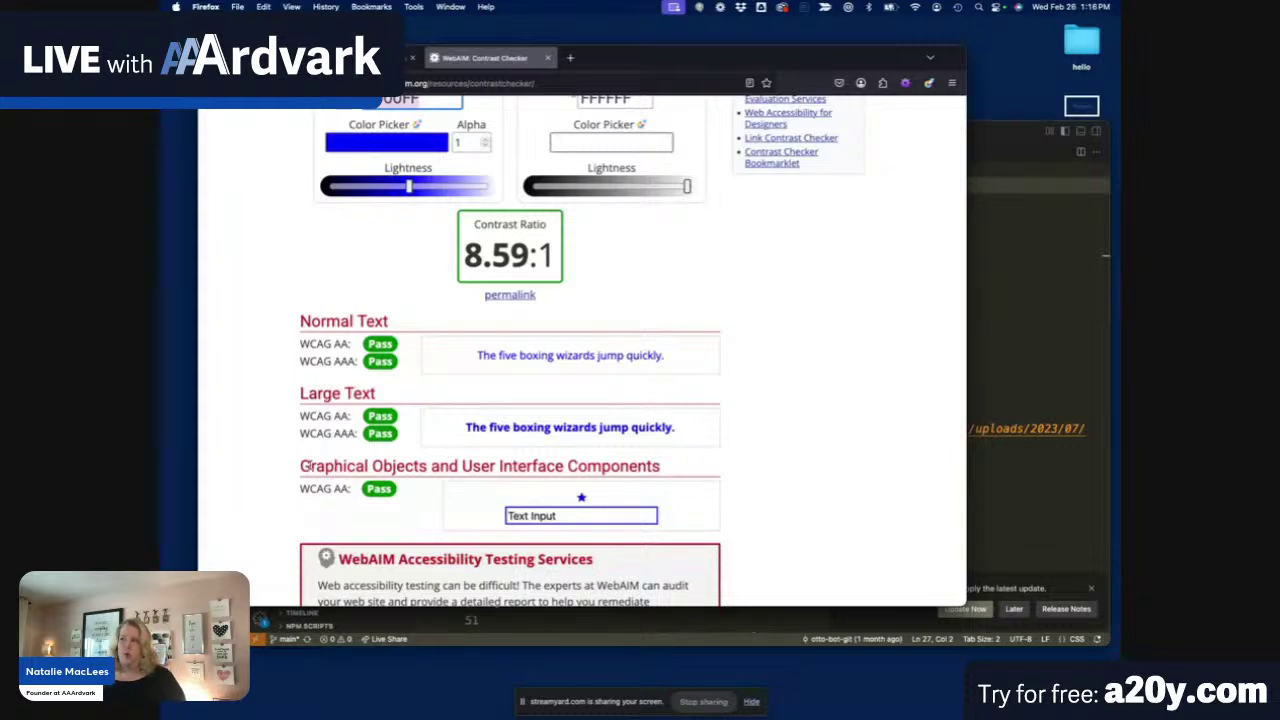
scroll(310, 470, down, 1)
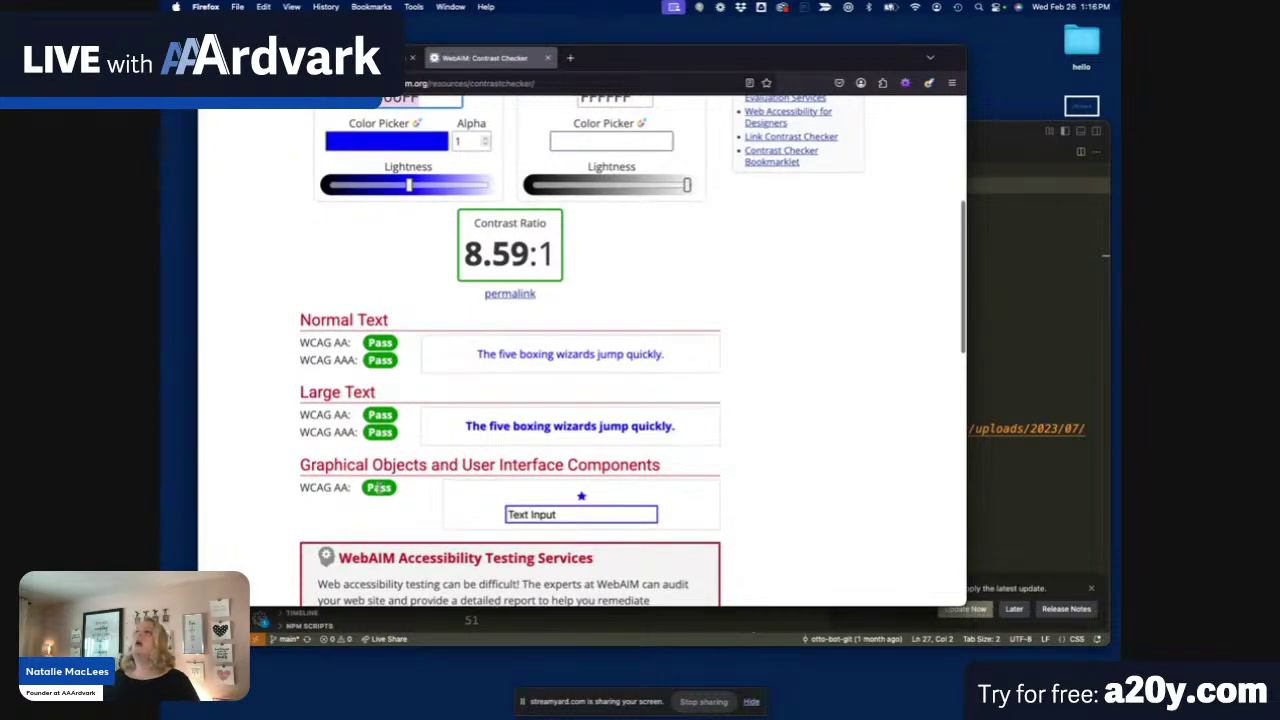
Return to the AAArdvark homepage and look at the hex colour value in the Color Picker extension.
key(ctrl+shift+Tab)
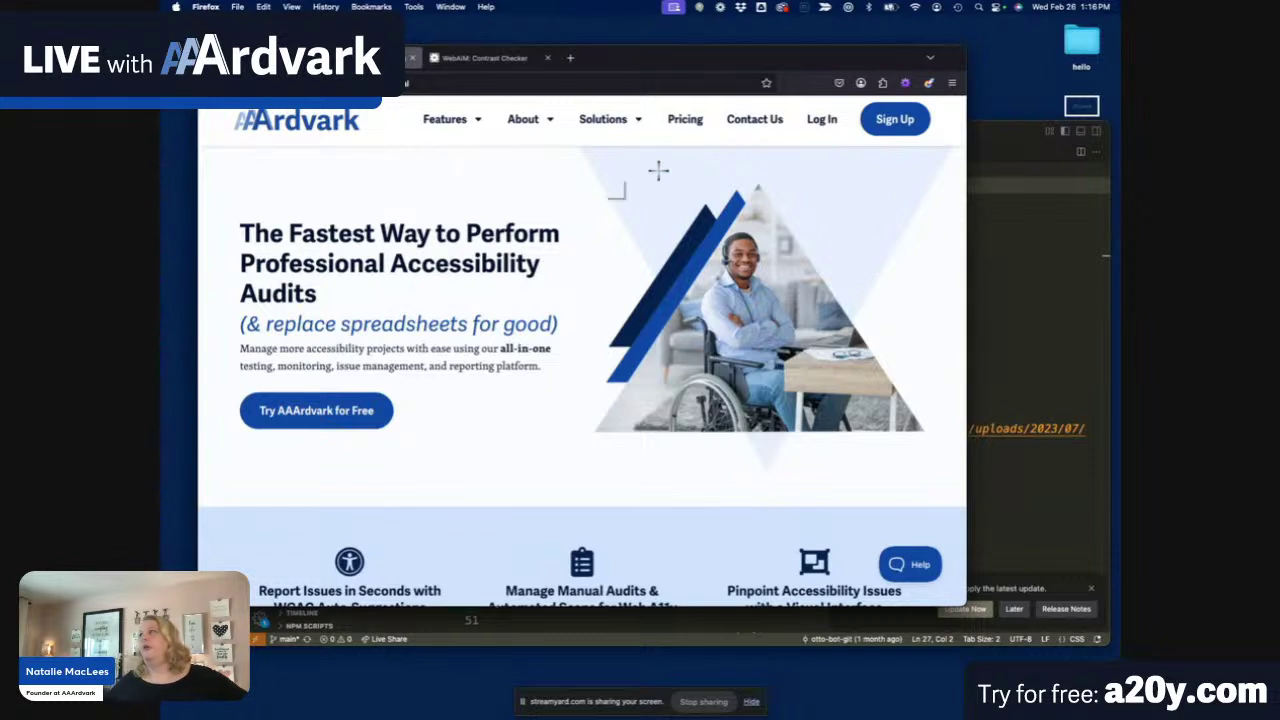
click(928, 83)
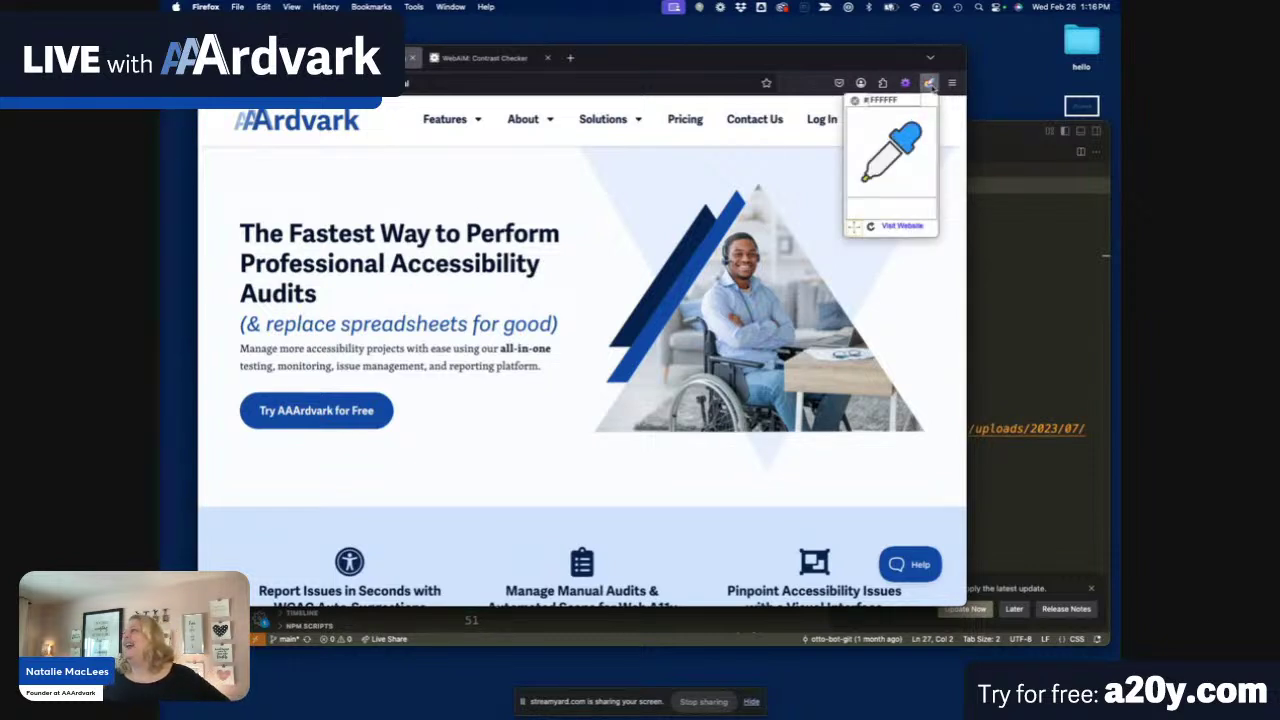
click(862, 103)
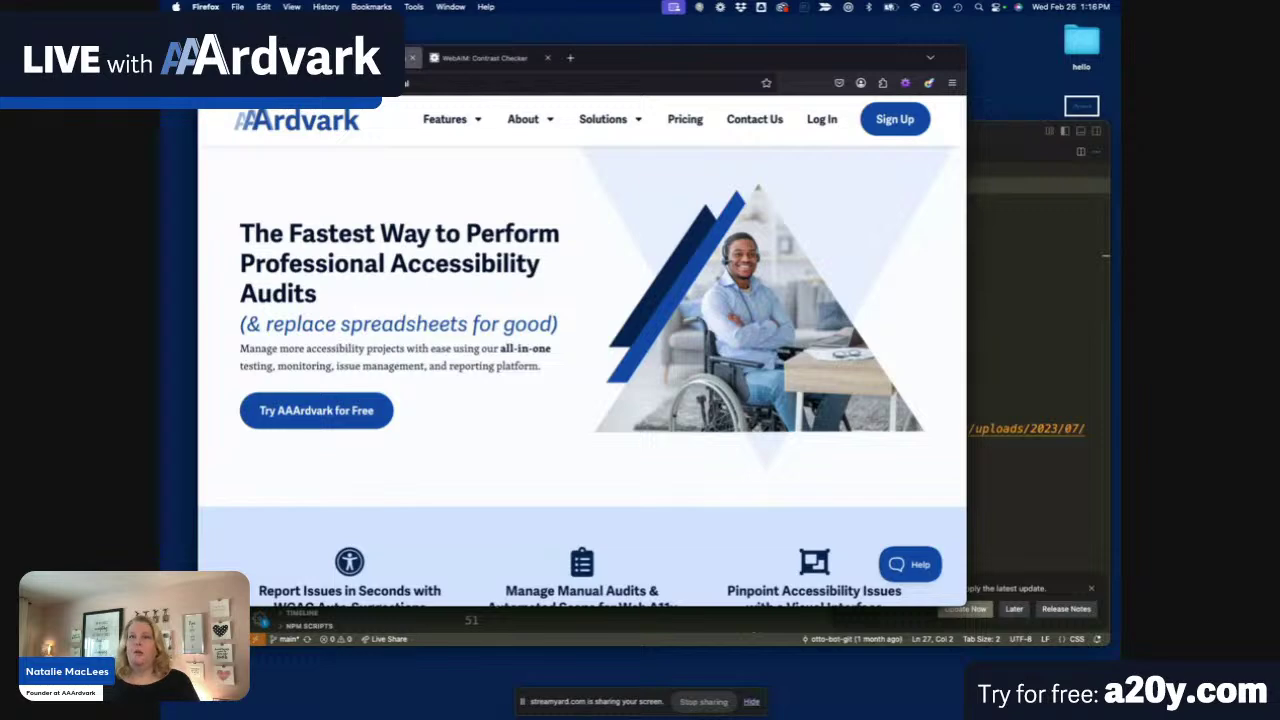
Bring the Chrome window with W3C's Easy Checks page into view, review its list of checks, and move the window away.
drag(851, 412, 622, 188)
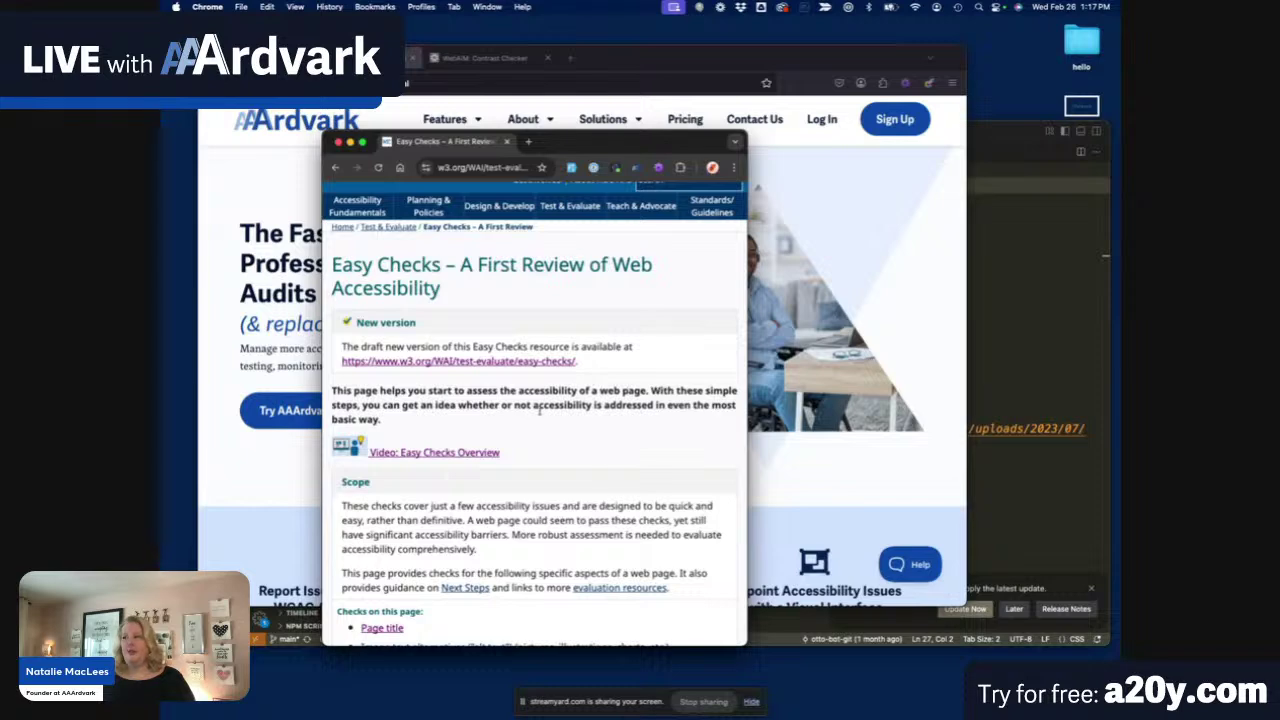
scroll(538, 408, down, 1)
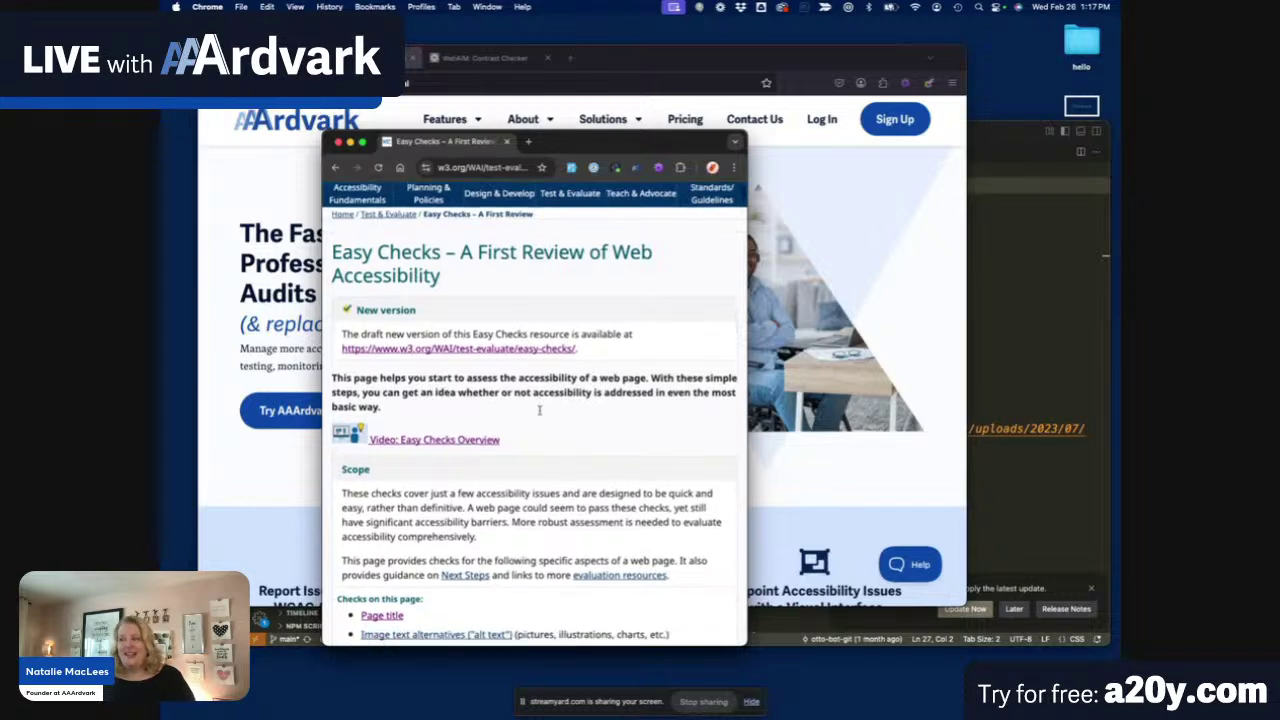
scroll(541, 413, down, 8)
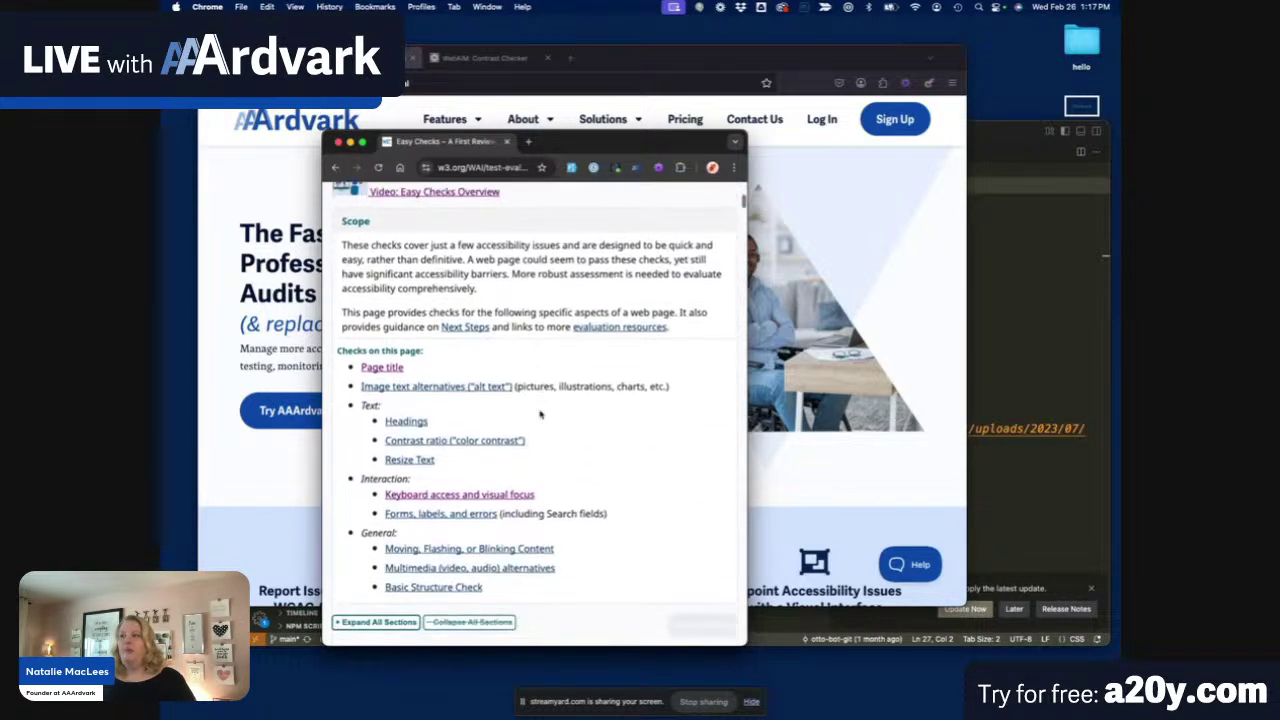
scroll(541, 413, down, 9)
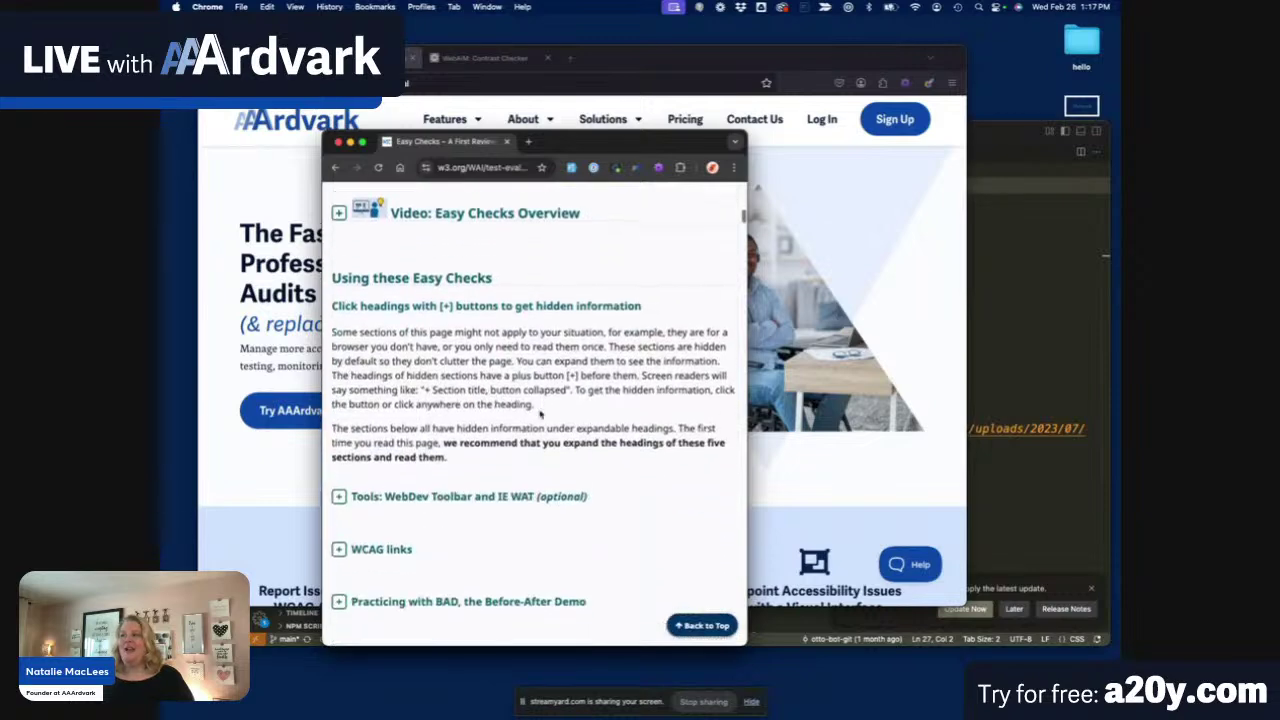
scroll(541, 415, up, 8)
scroll(541, 413, up, 10)
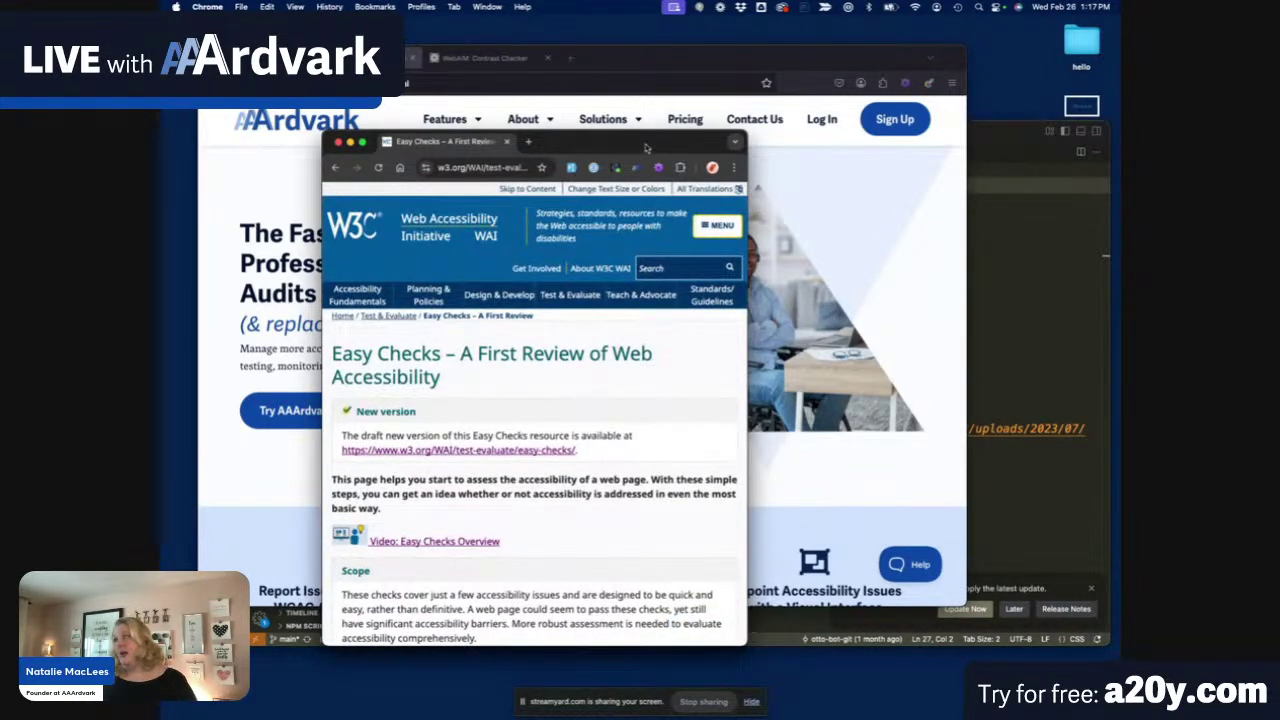
drag(684, 152, 160, 480)
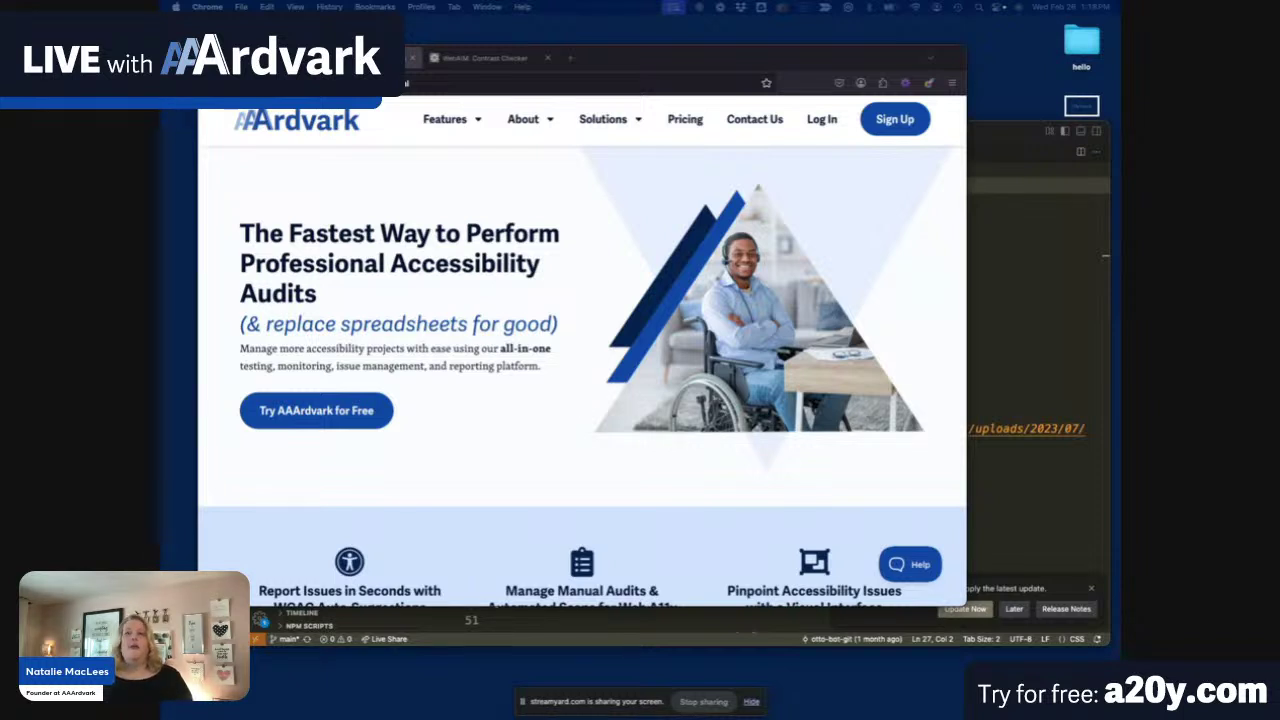
Display the alt attributes of the AAArdvark homepage images with the Web Developer extension and review them across the page's upper sections.
click(466, 176)
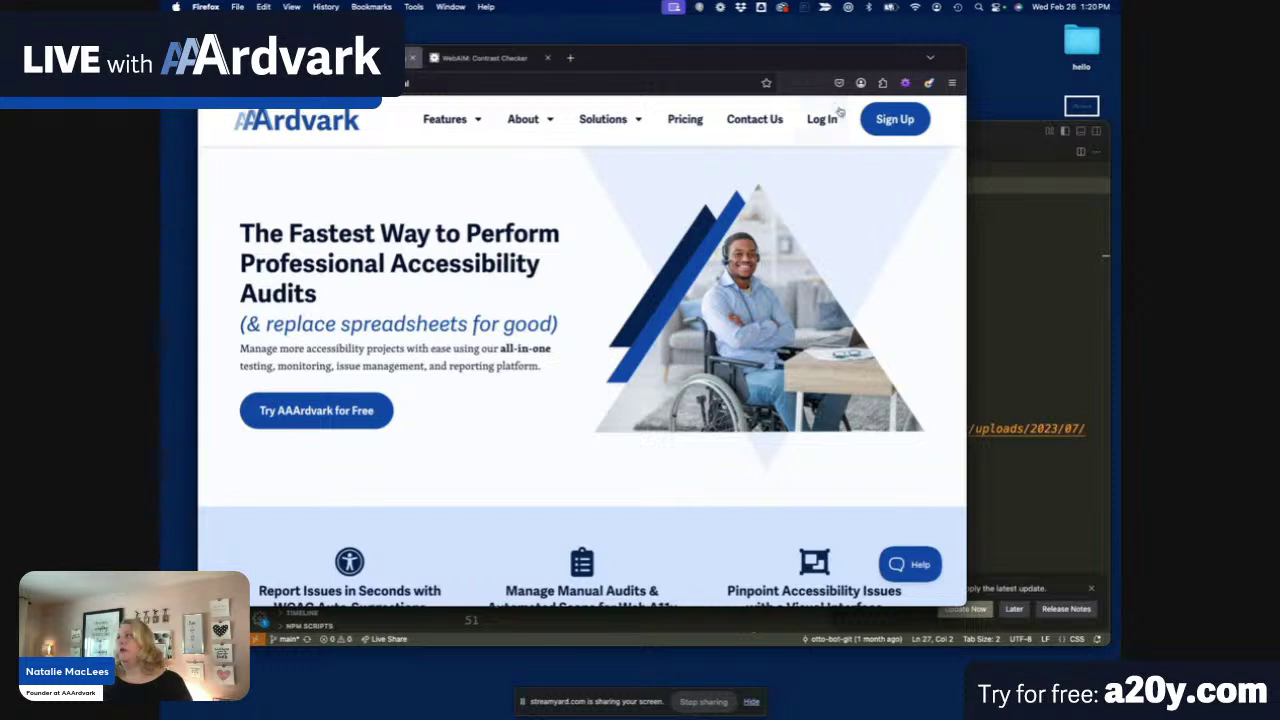
click(905, 83)
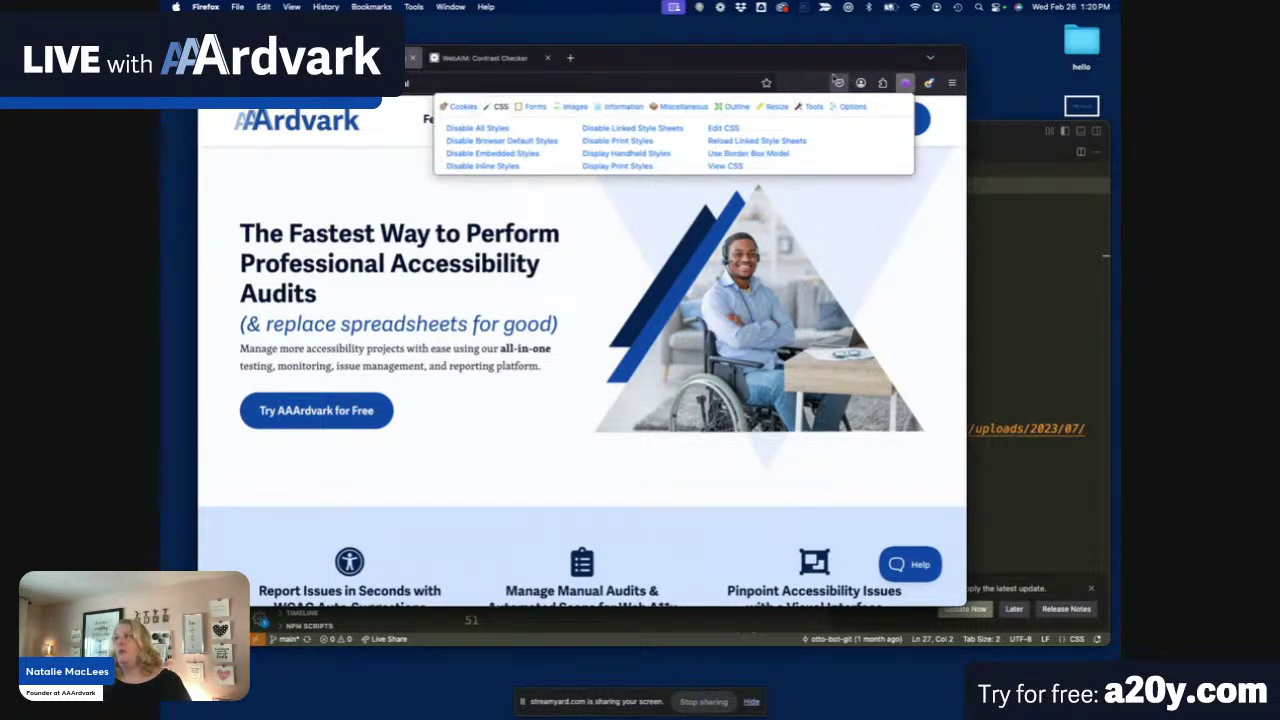
click(572, 111)
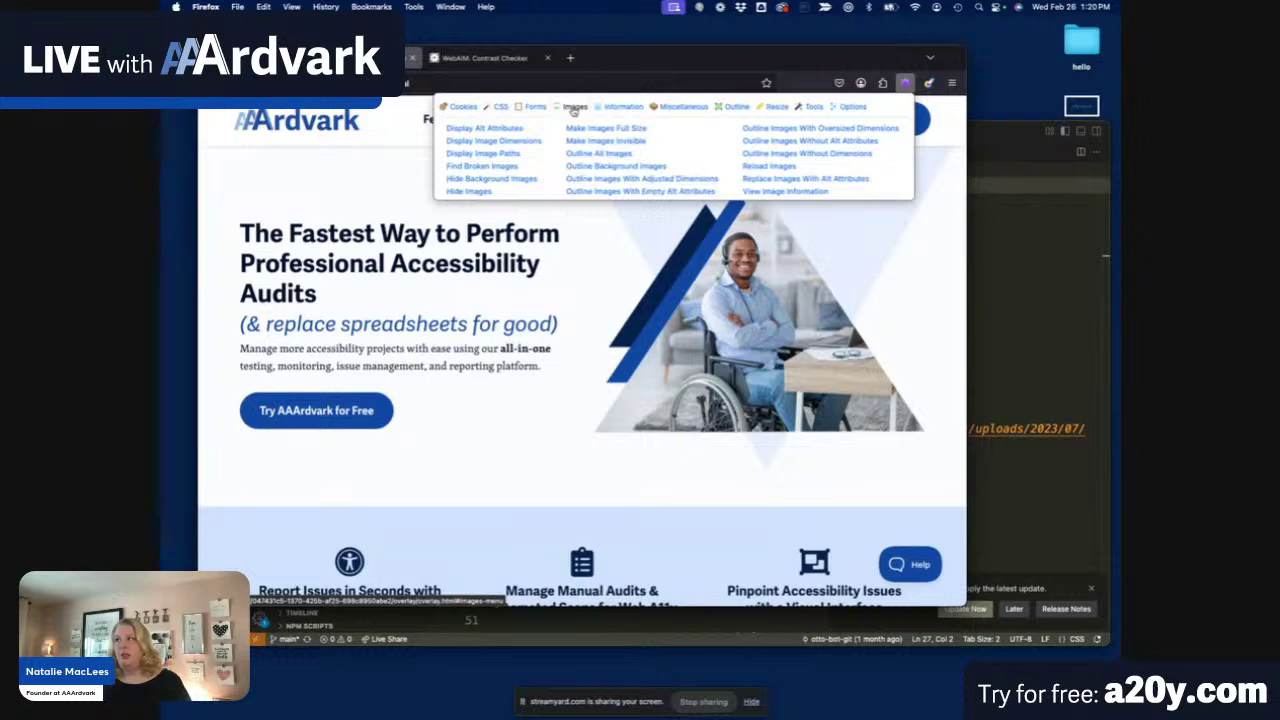
click(479, 131)
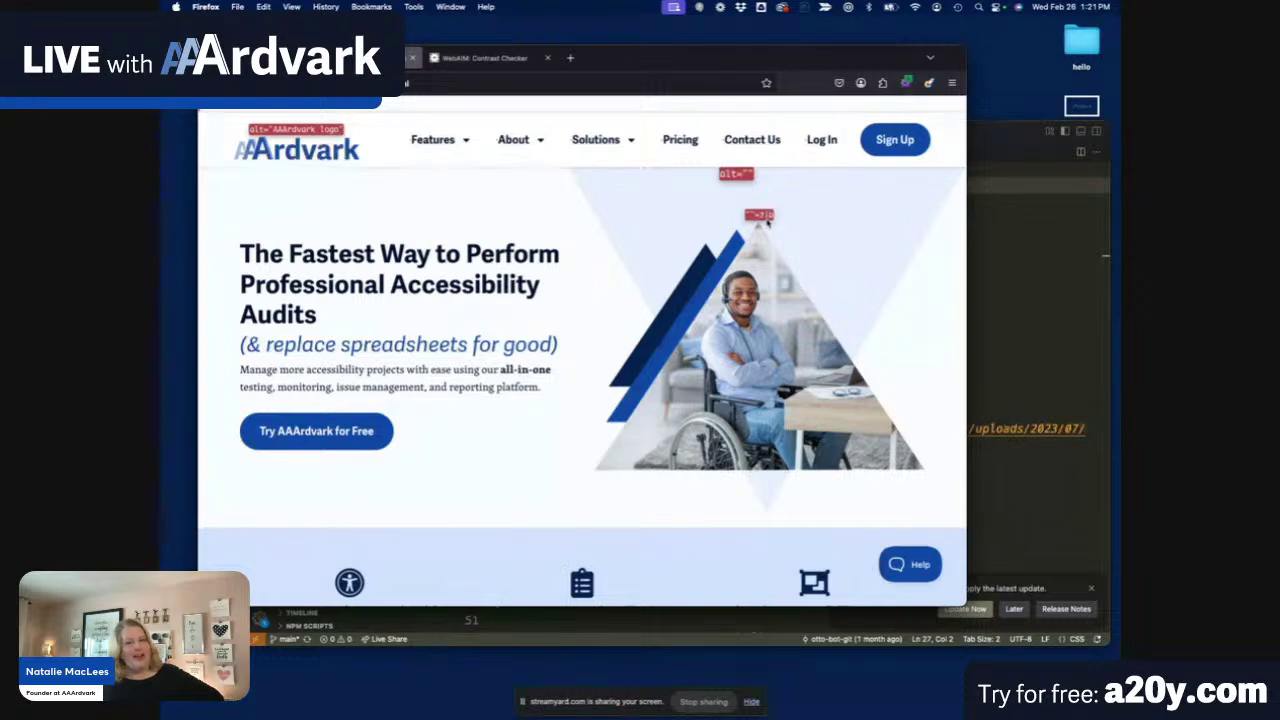
scroll(620, 280, down, 3)
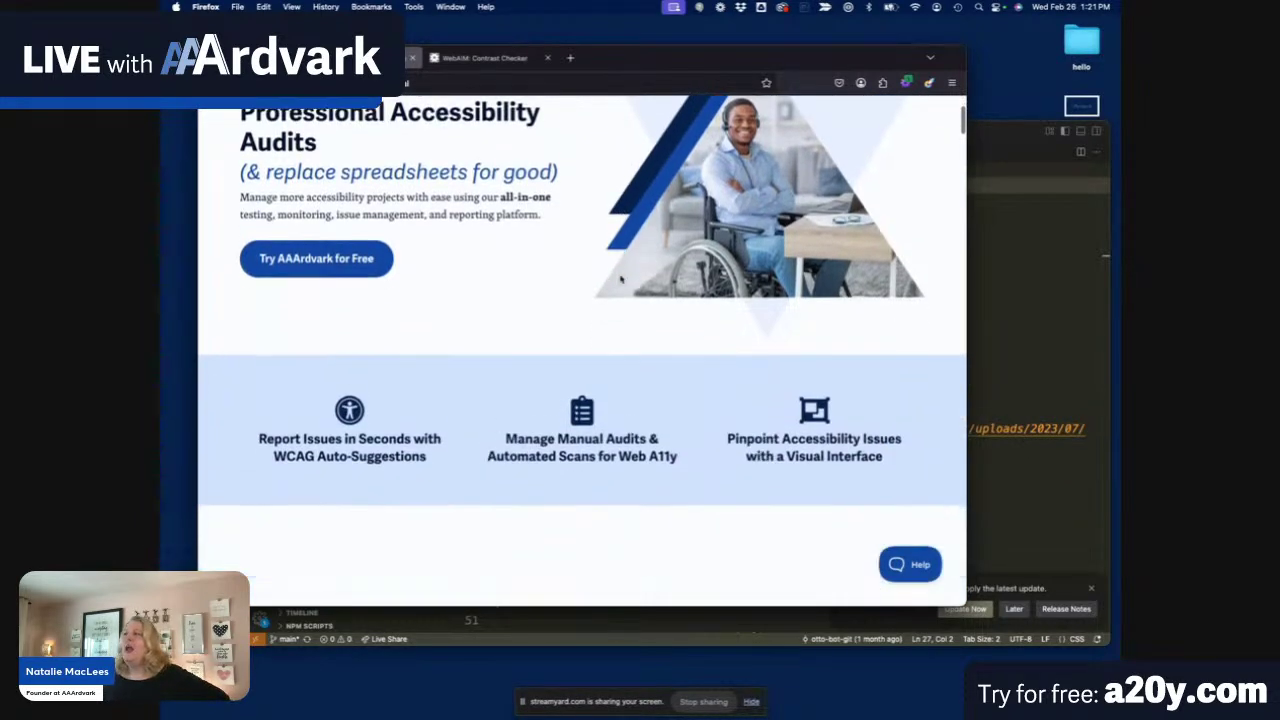
scroll(620, 280, up, 3)
scroll(620, 280, down, 3)
scroll(620, 280, up, 3)
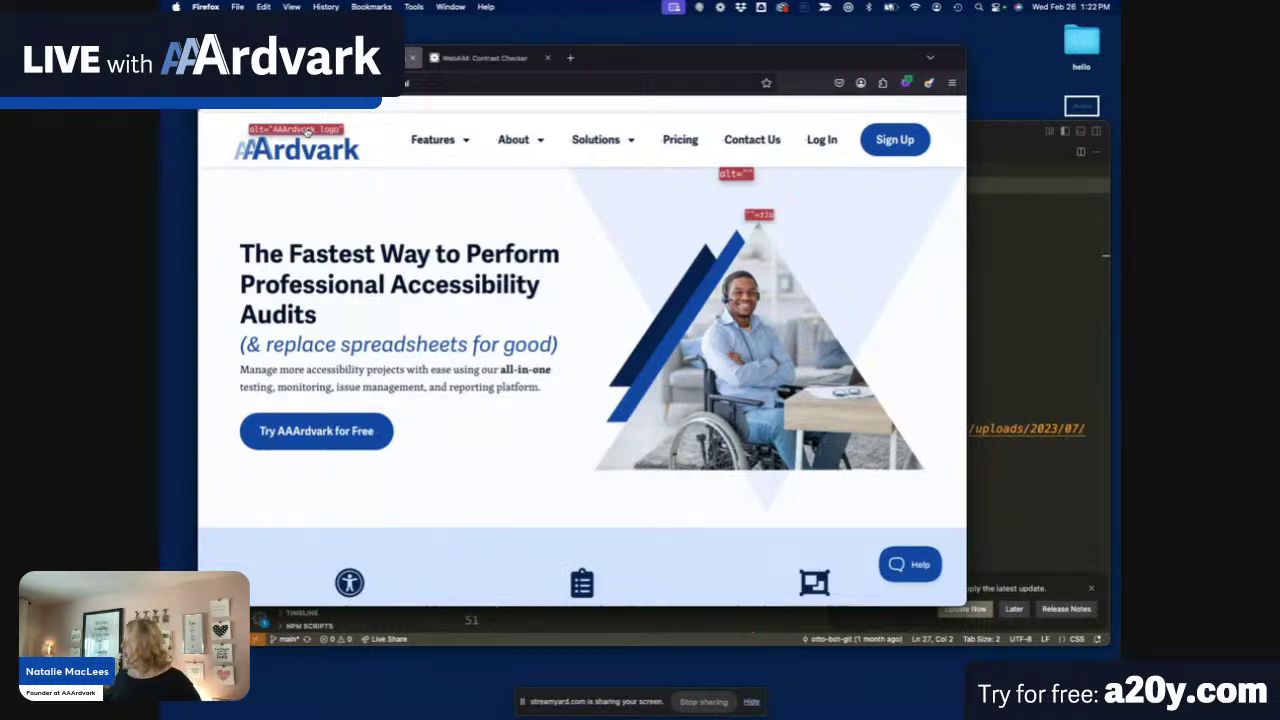
Search the web in a new browser tab for the article author's first name plus "accessibility advent".
click(569, 58)
text(ria)
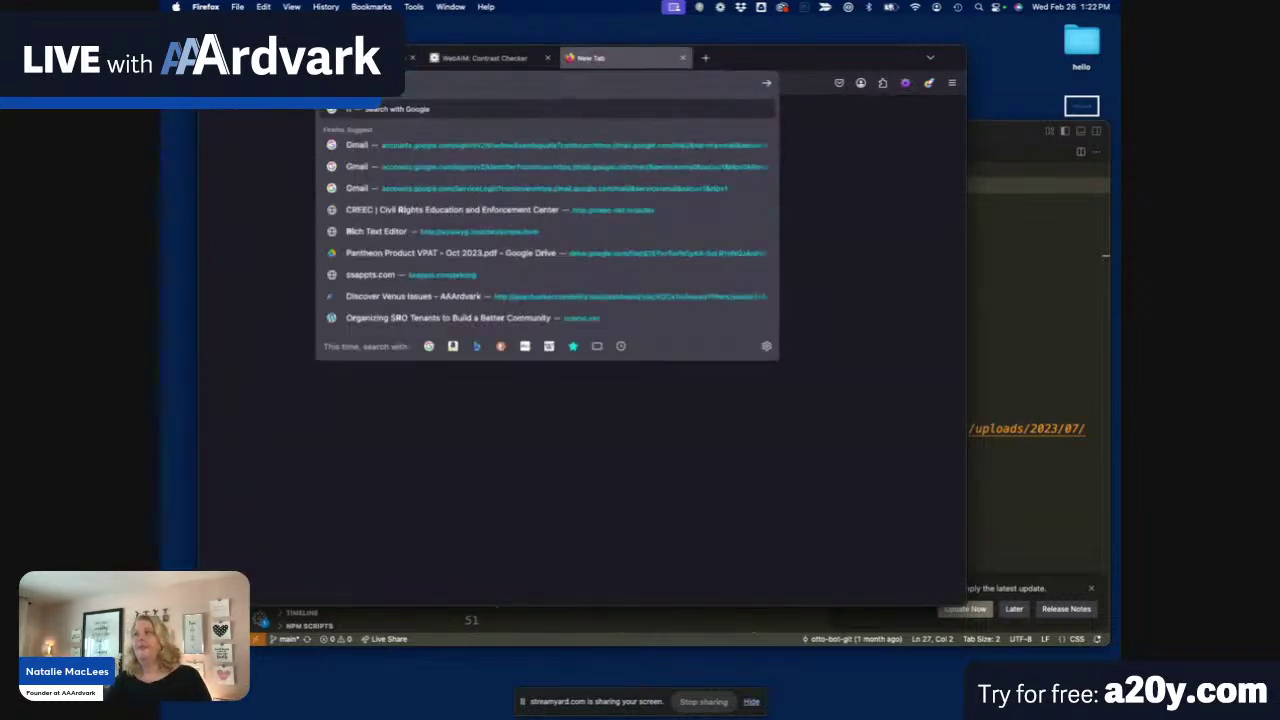
text(n)
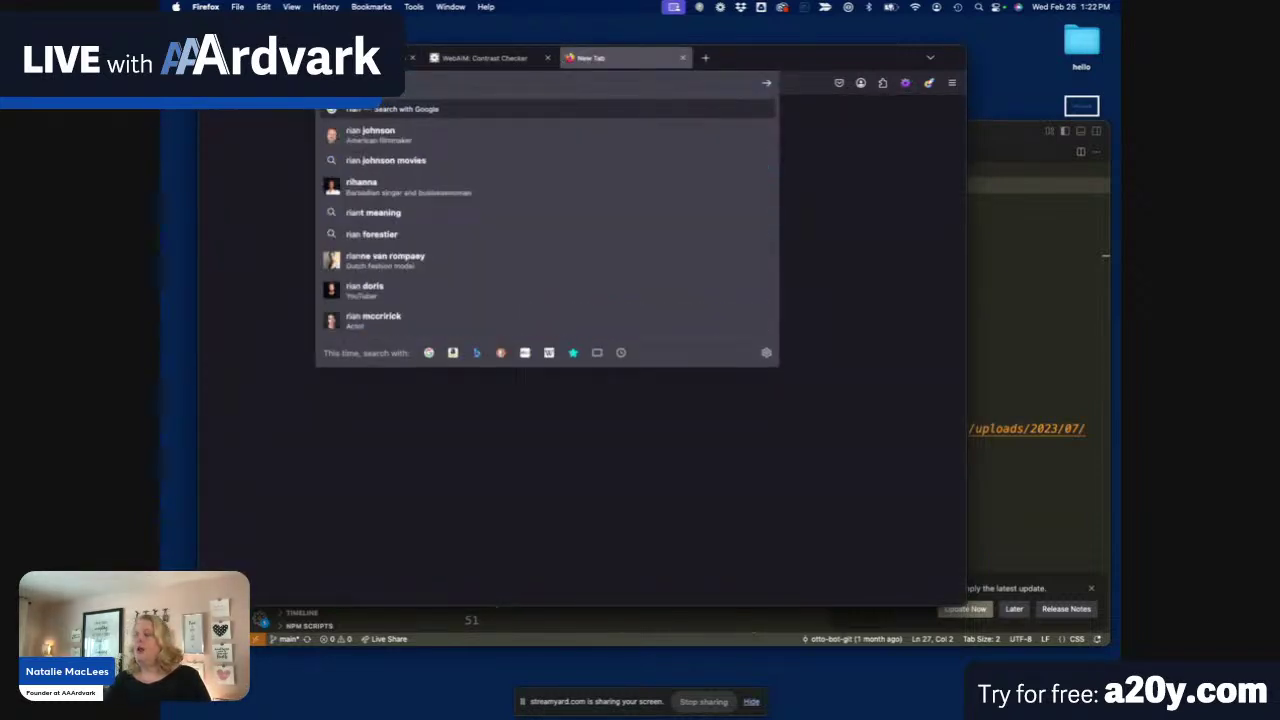
text( acce)
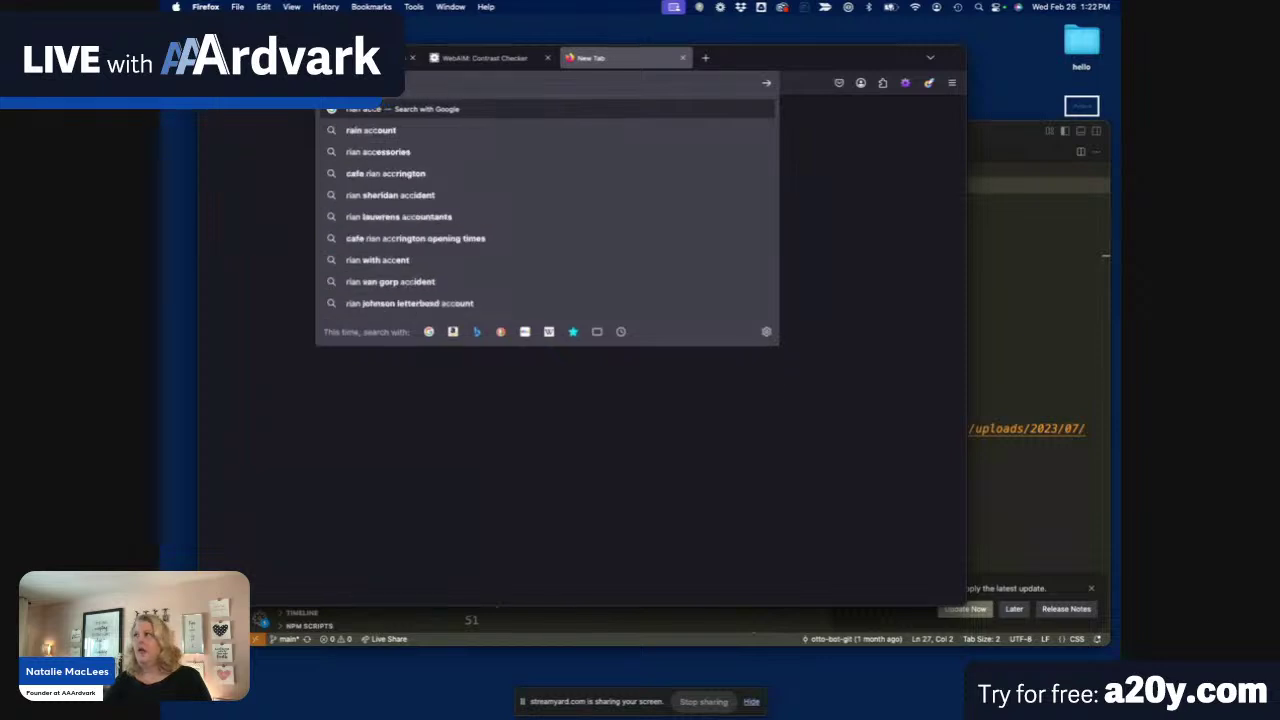
text(ssibili)
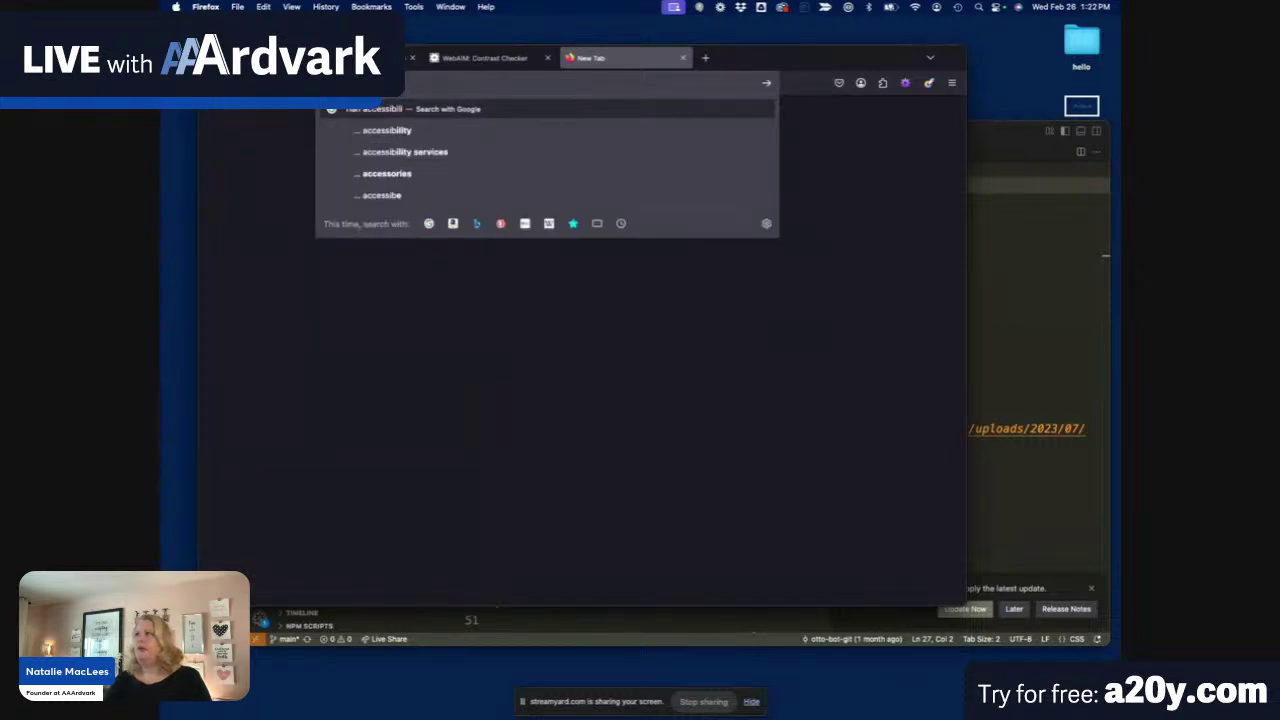
text(ty advent)
key(Return)
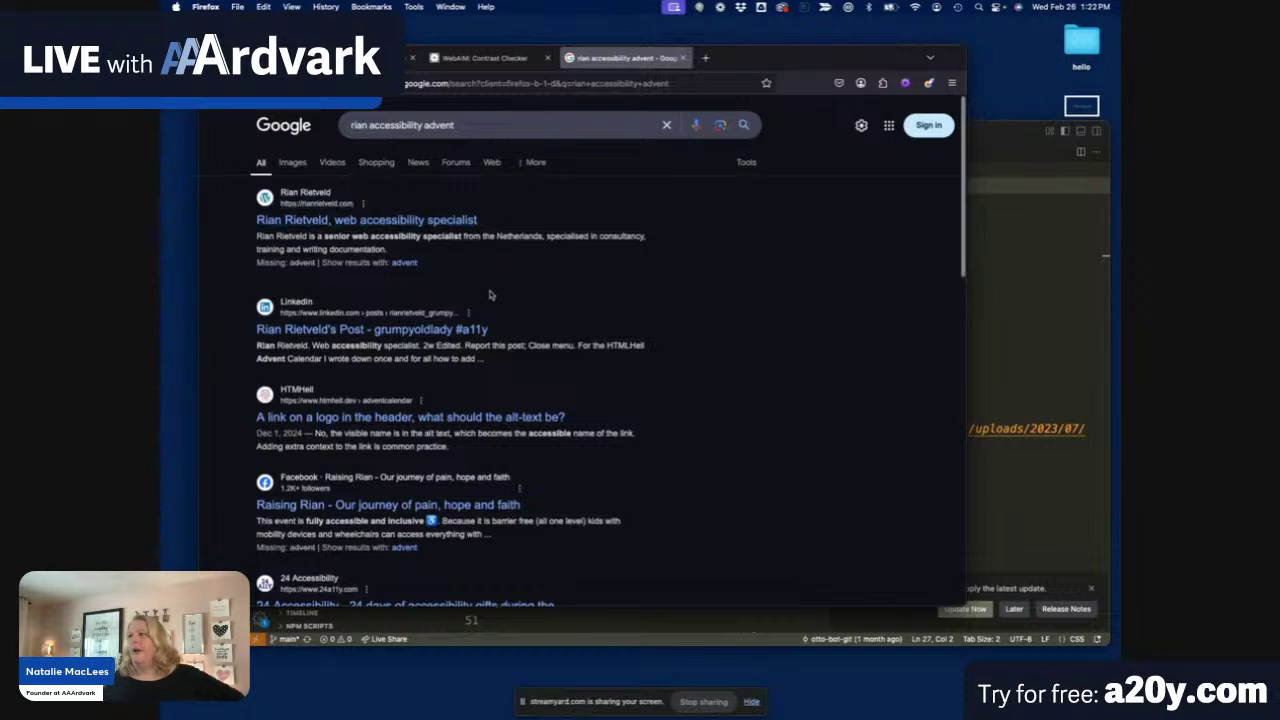
Find and open the HTMHell result "A link on a logo in the header, what should the alt-text be?".
scroll(493, 293, down, 1)
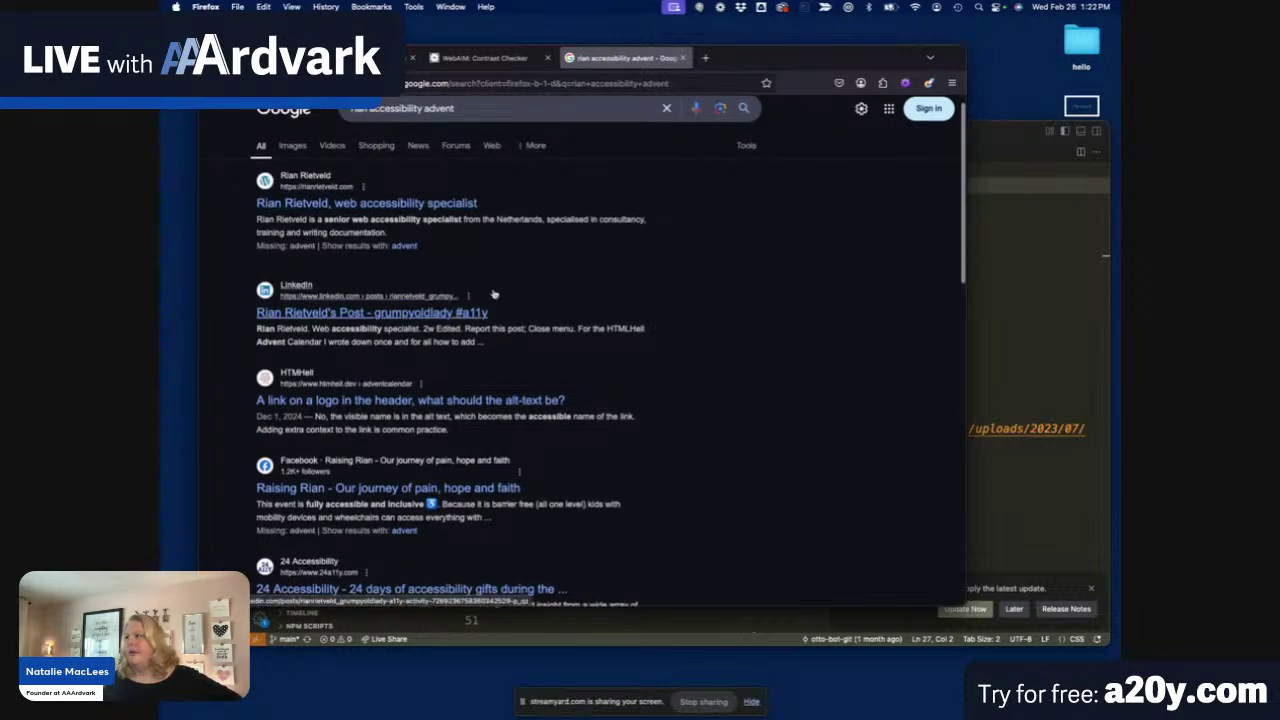
scroll(493, 300, down, 1)
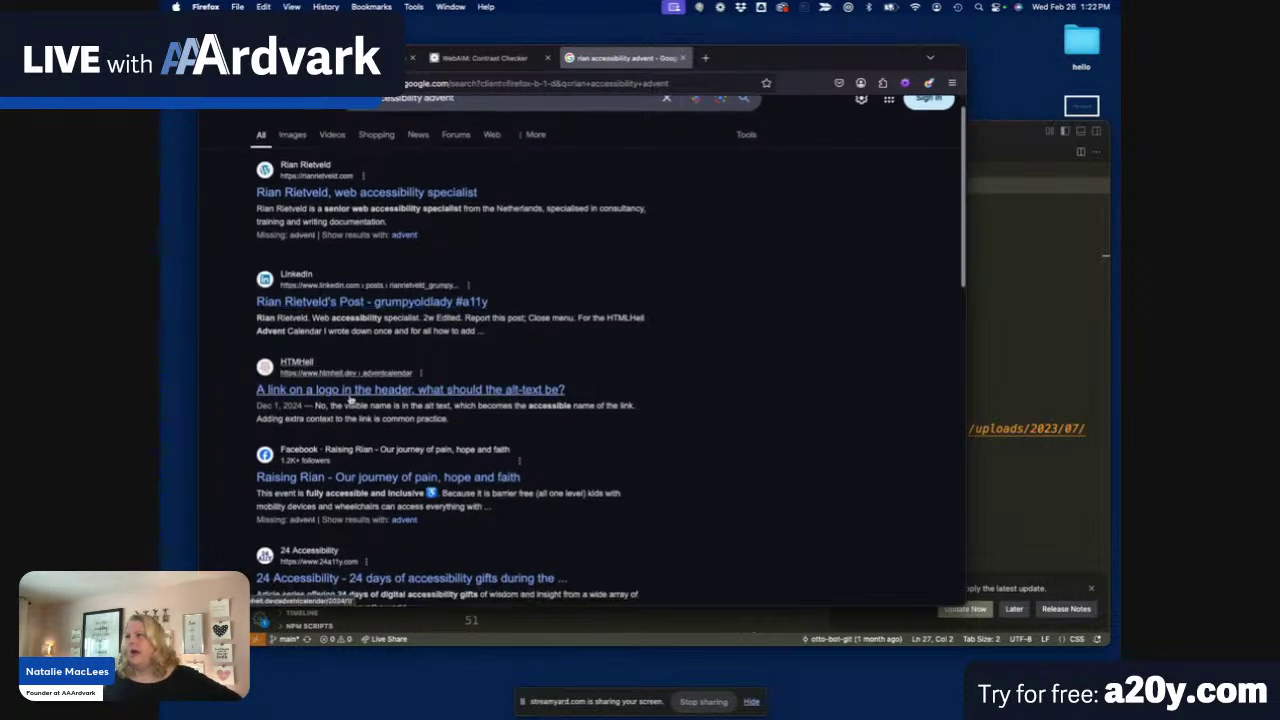
click(352, 392)
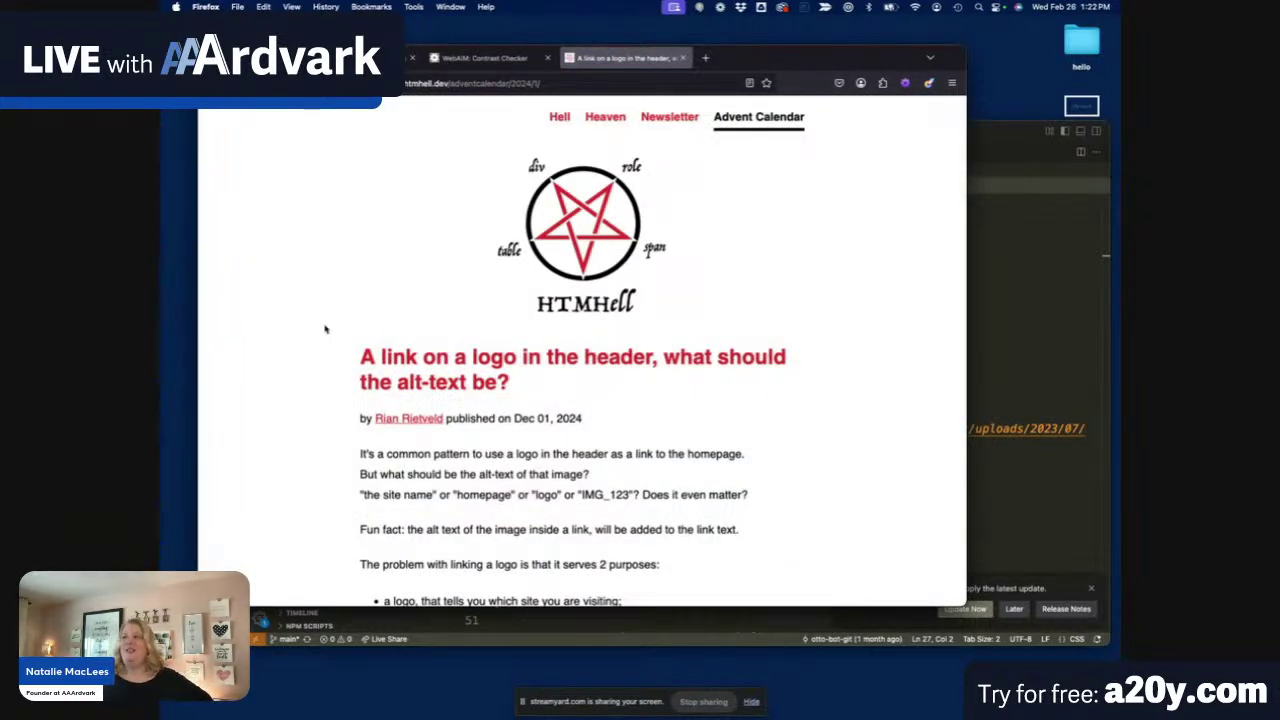
Read the article's advice on logo link alt text, including the Leidschendam-Voorburg code example and its VoiceOver announcement.
scroll(325, 329, down, 1)
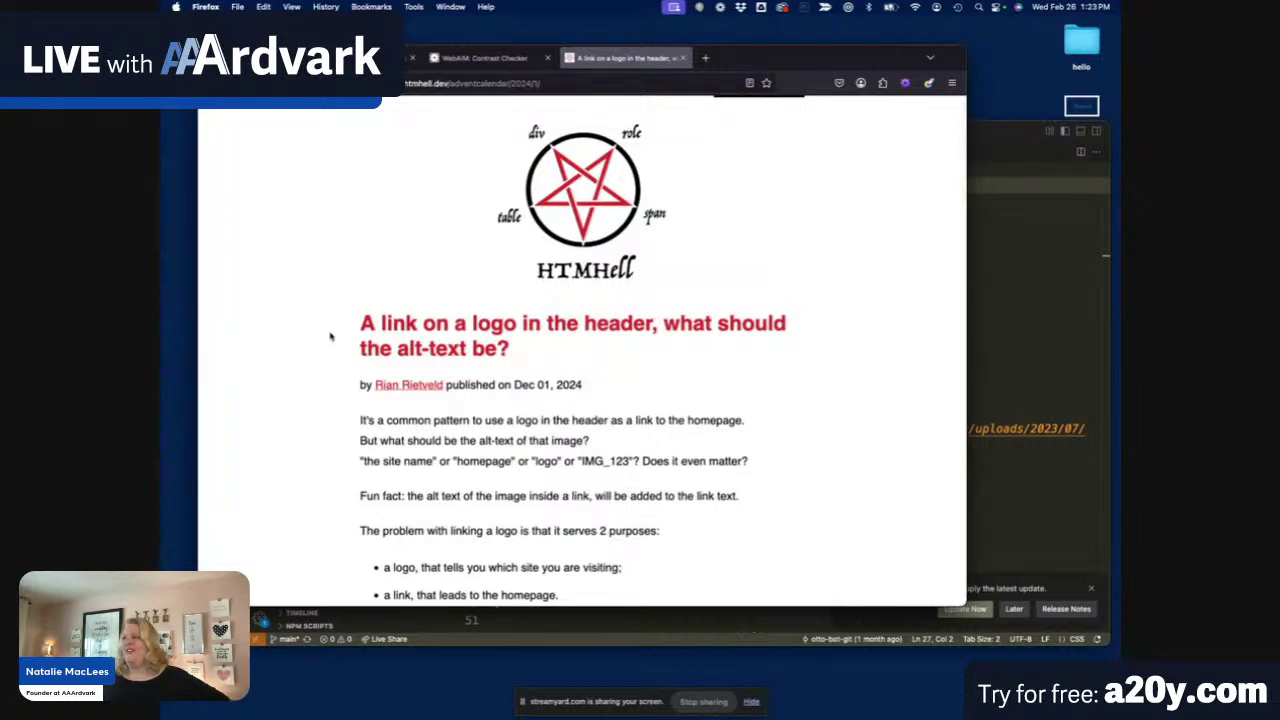
scroll(330, 336, down, 2)
scroll(330, 336, down, 10)
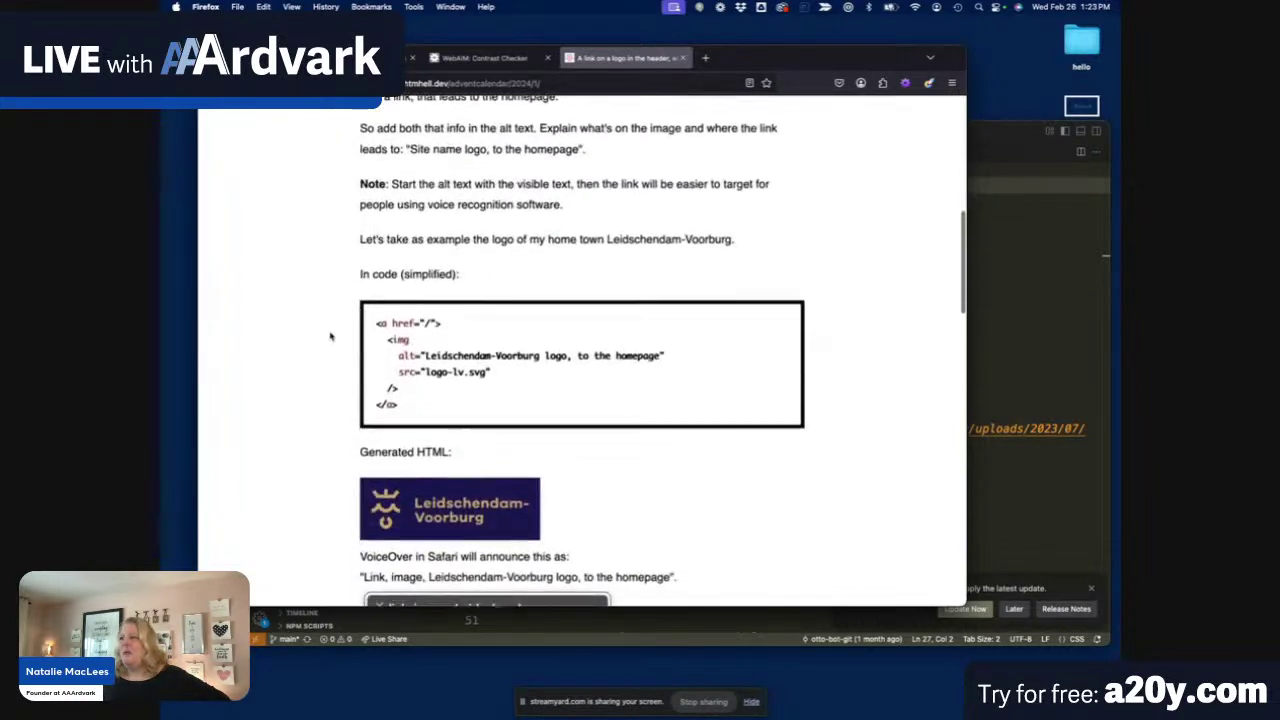
scroll(330, 336, down, 2)
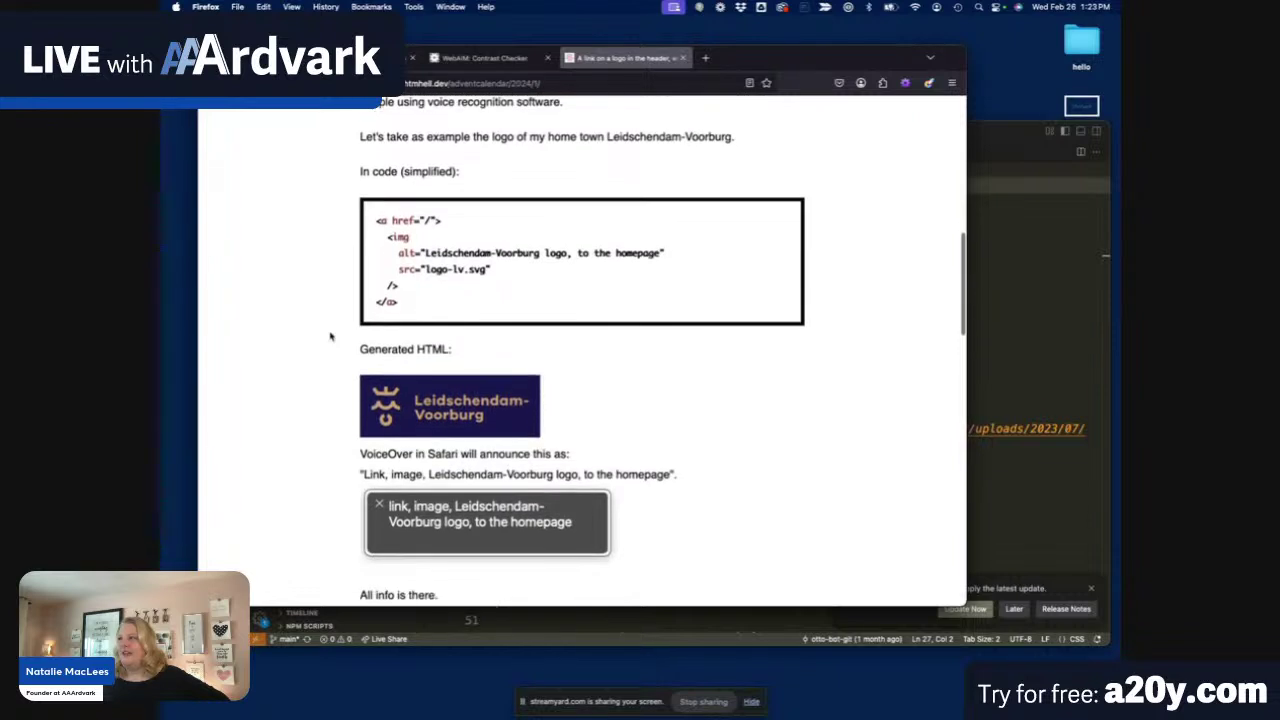
scroll(330, 336, down, 1)
scroll(330, 336, up, 1)
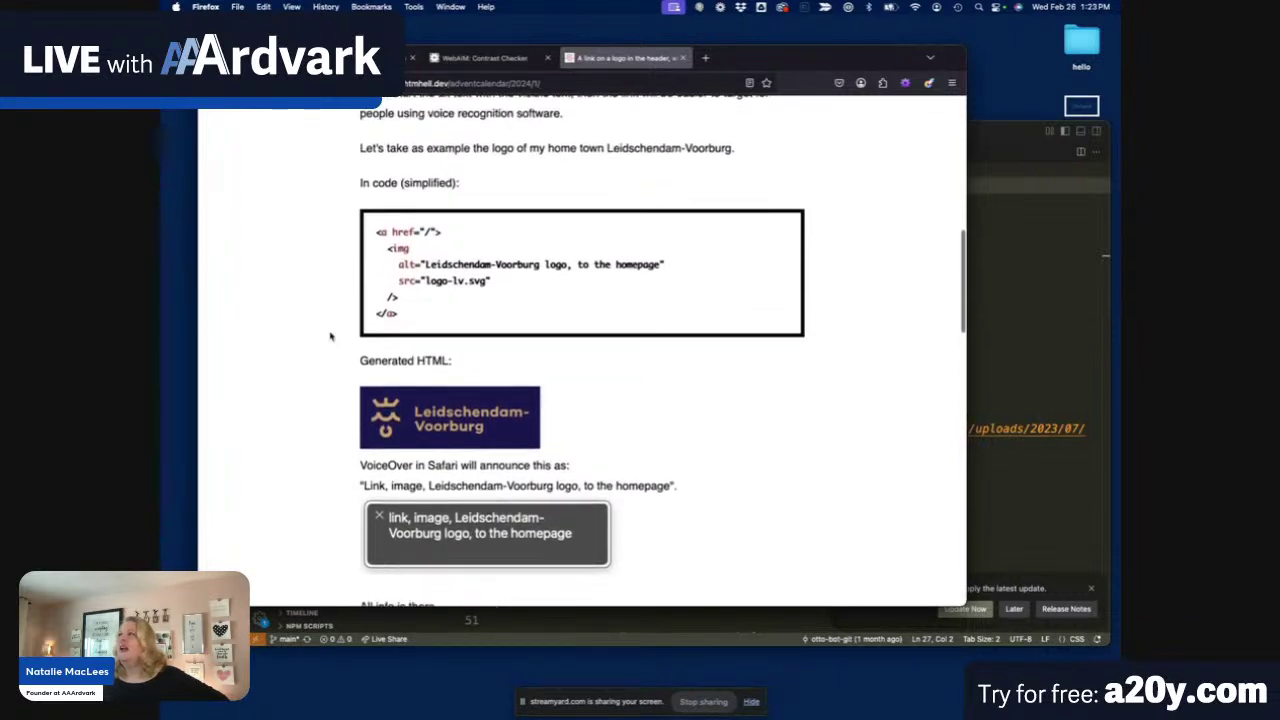
scroll(330, 336, down, 6)
scroll(330, 336, down, 1)
scroll(330, 336, up, 6)
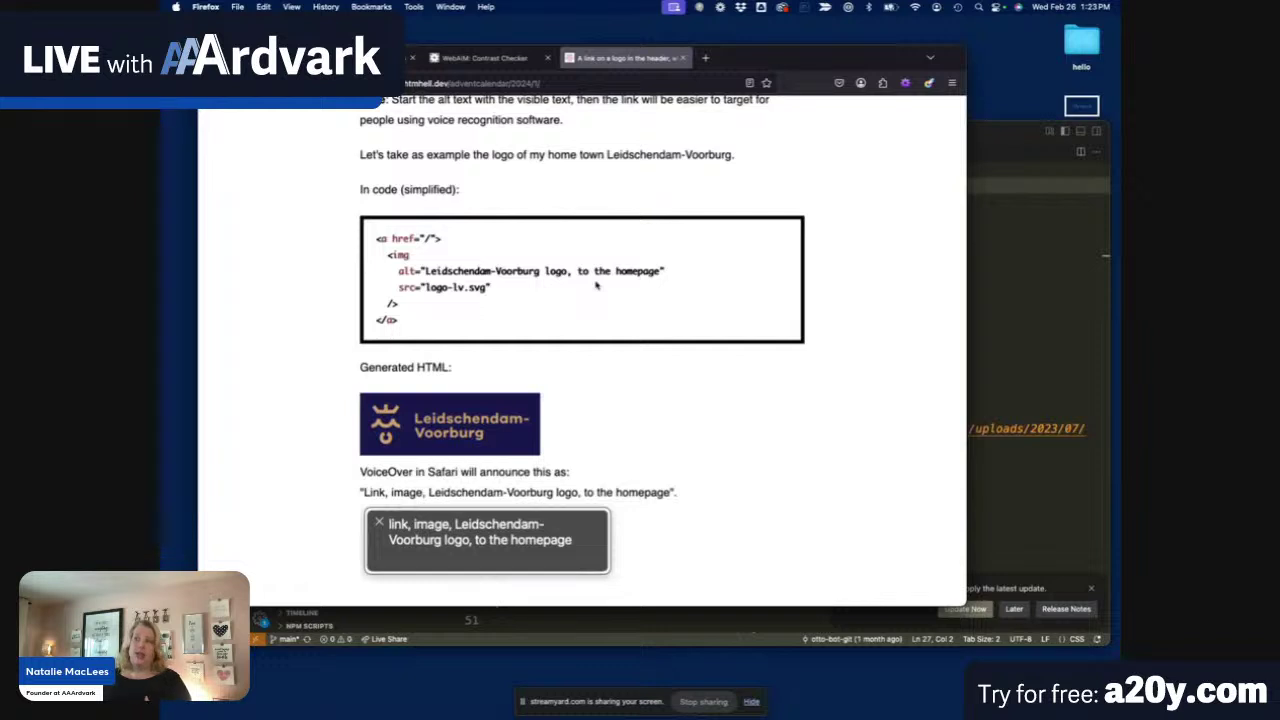
Read the article's Discussion section on the word logo, Label in Name and aria-label, and close the article.
scroll(596, 285, down, 5)
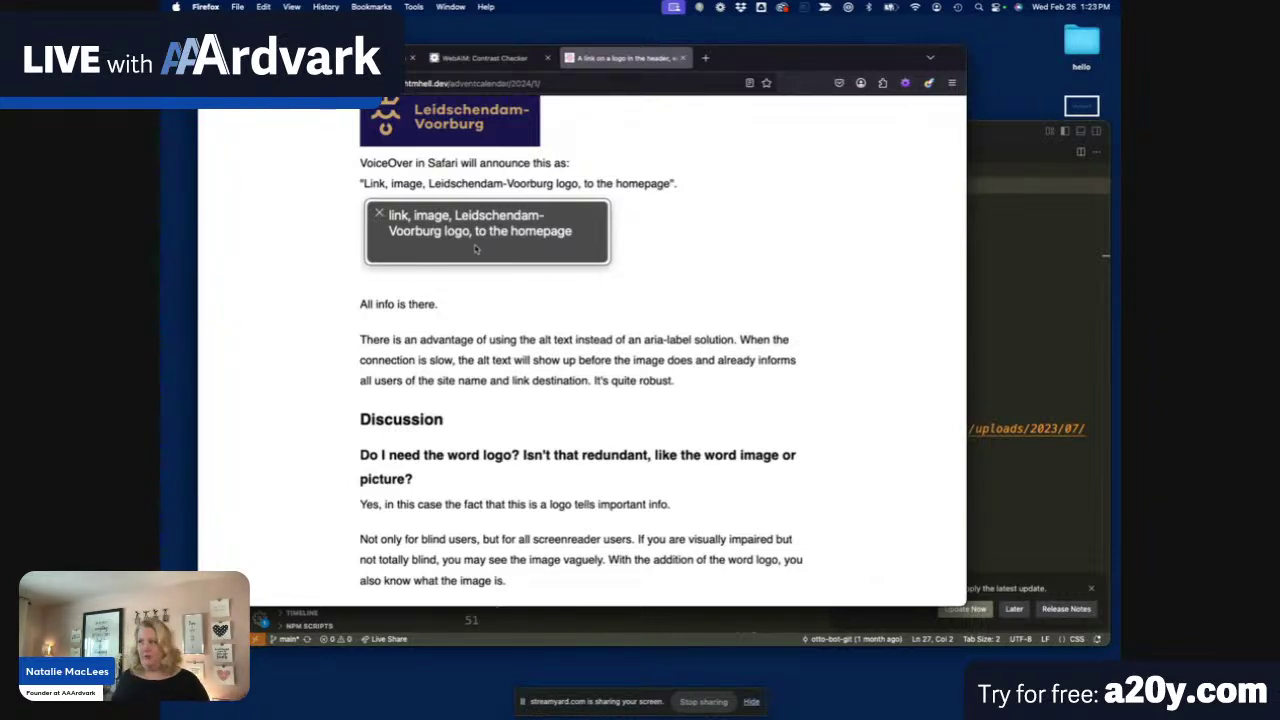
scroll(476, 250, down, 4)
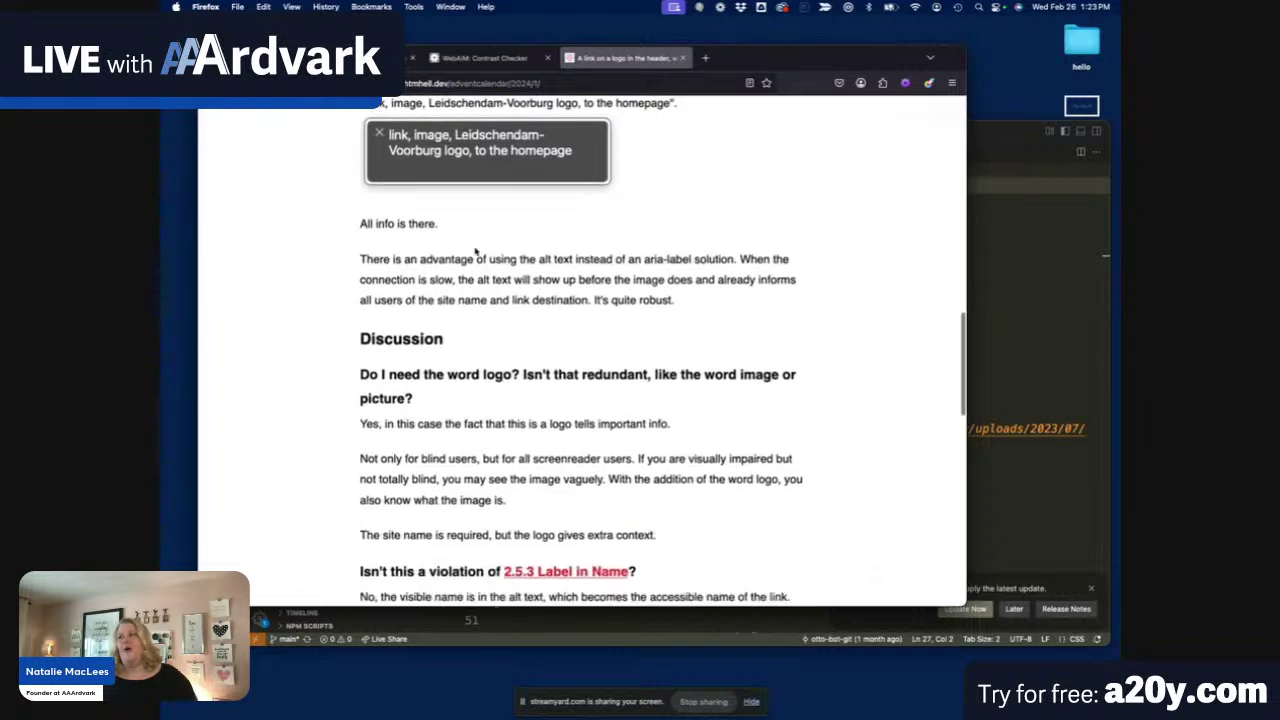
scroll(476, 252, down, 10)
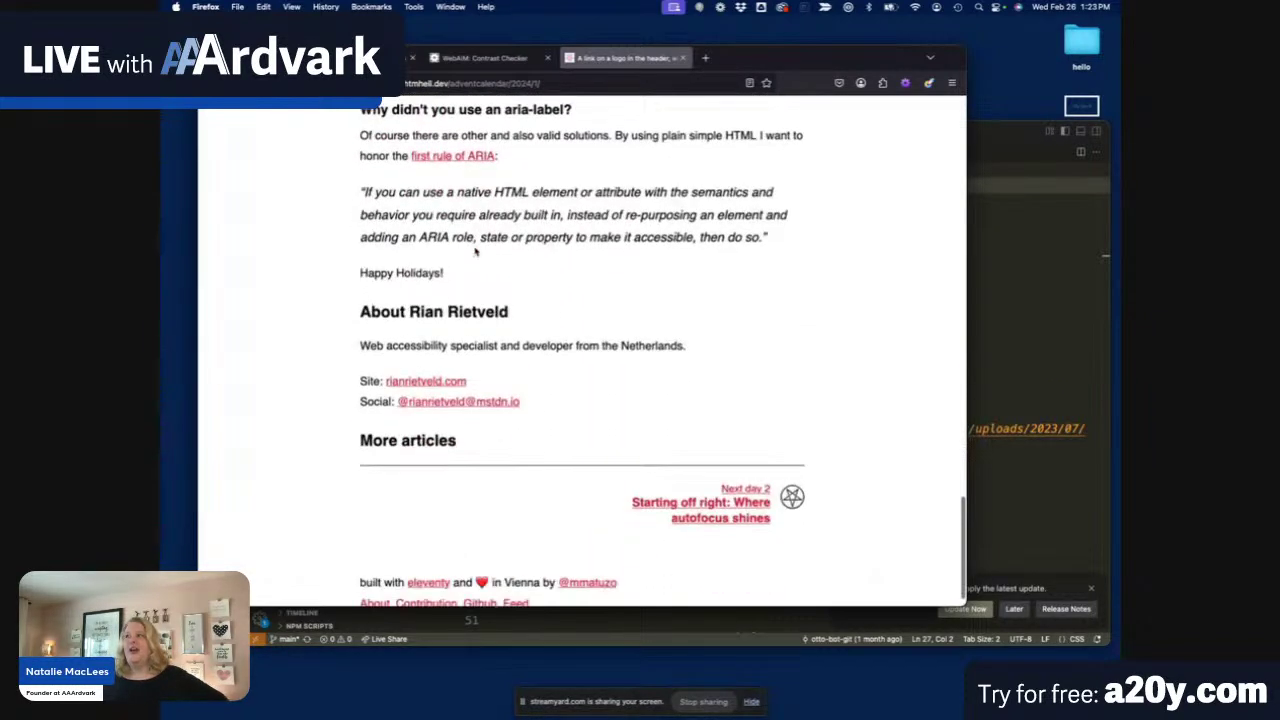
scroll(476, 252, up, 2)
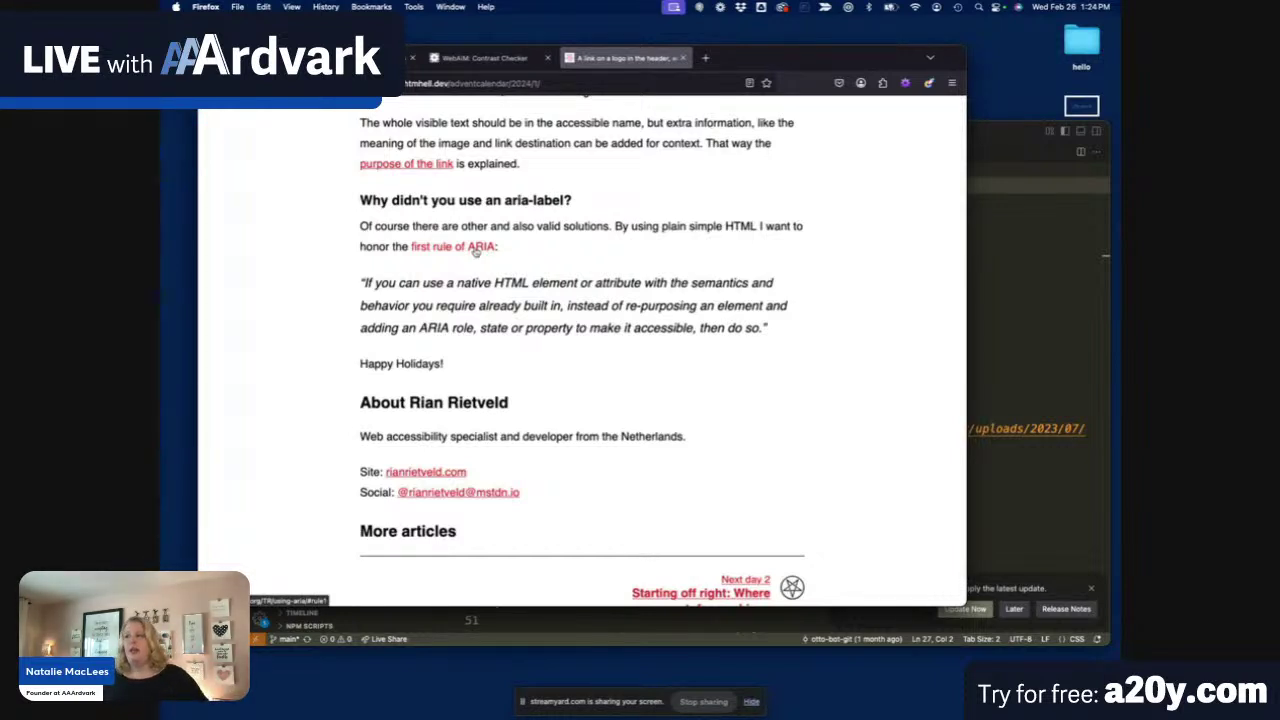
scroll(476, 252, up, 20)
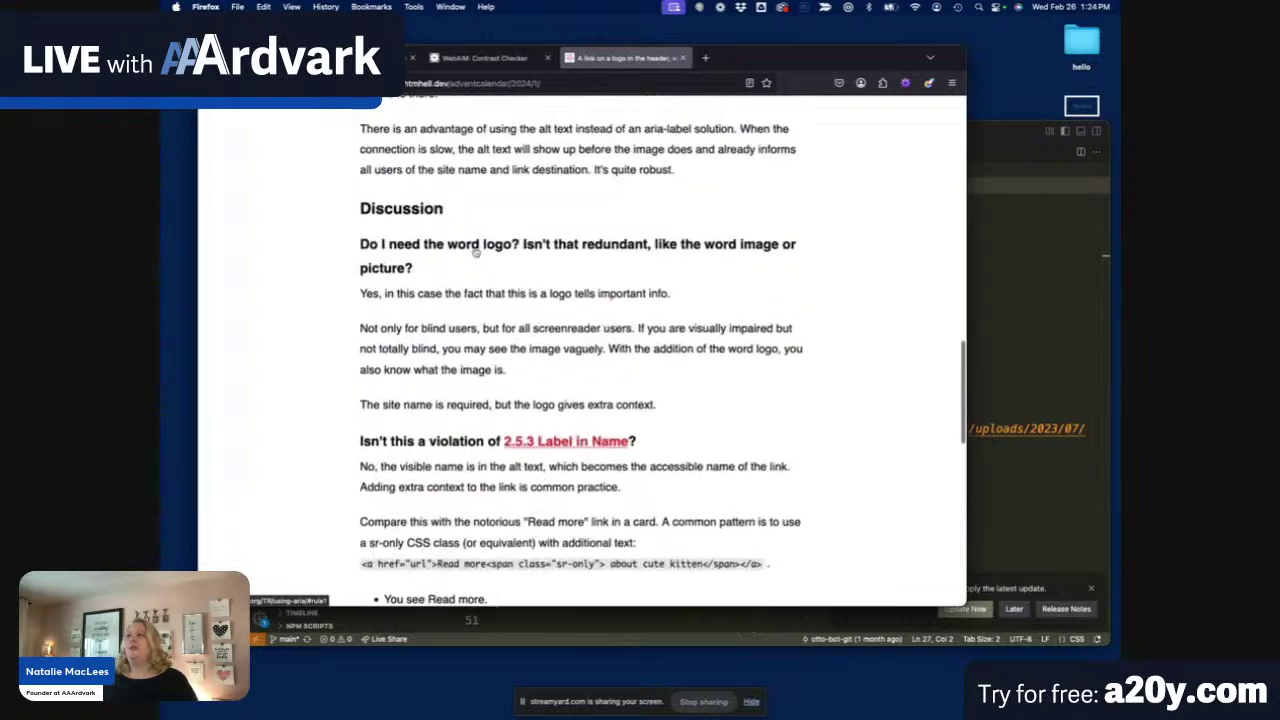
scroll(476, 254, up, 5)
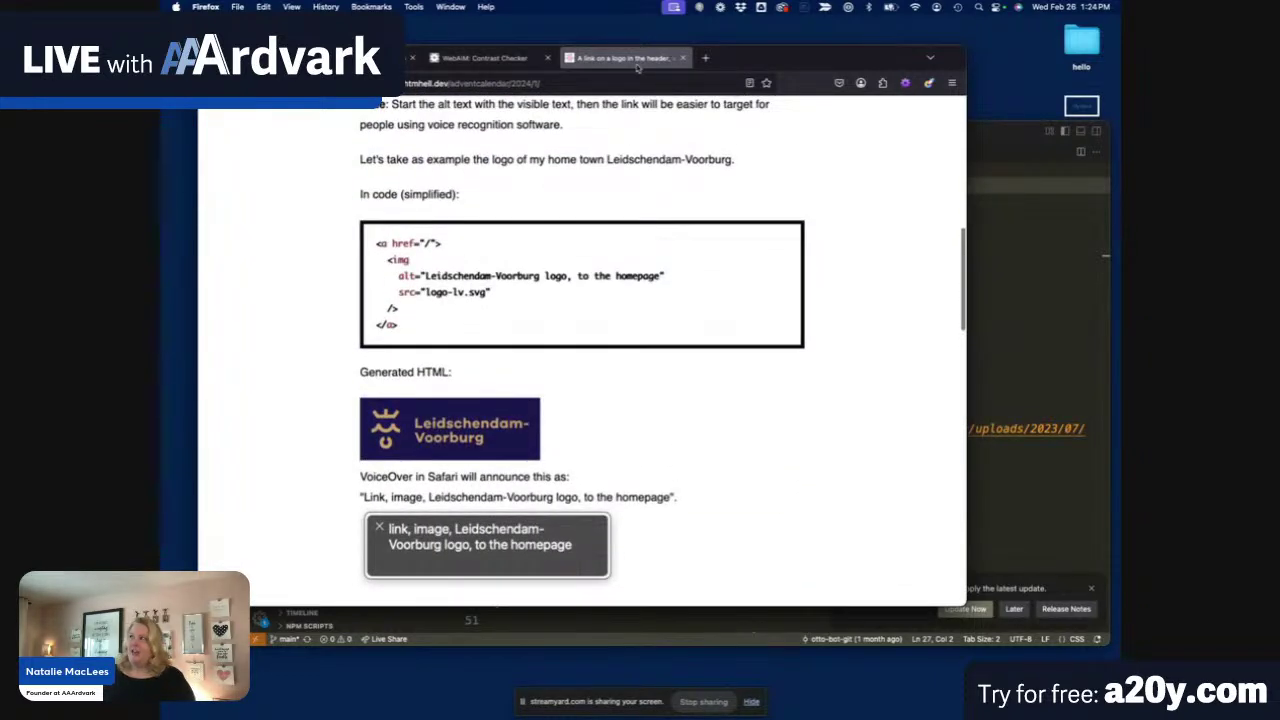
click(681, 58)
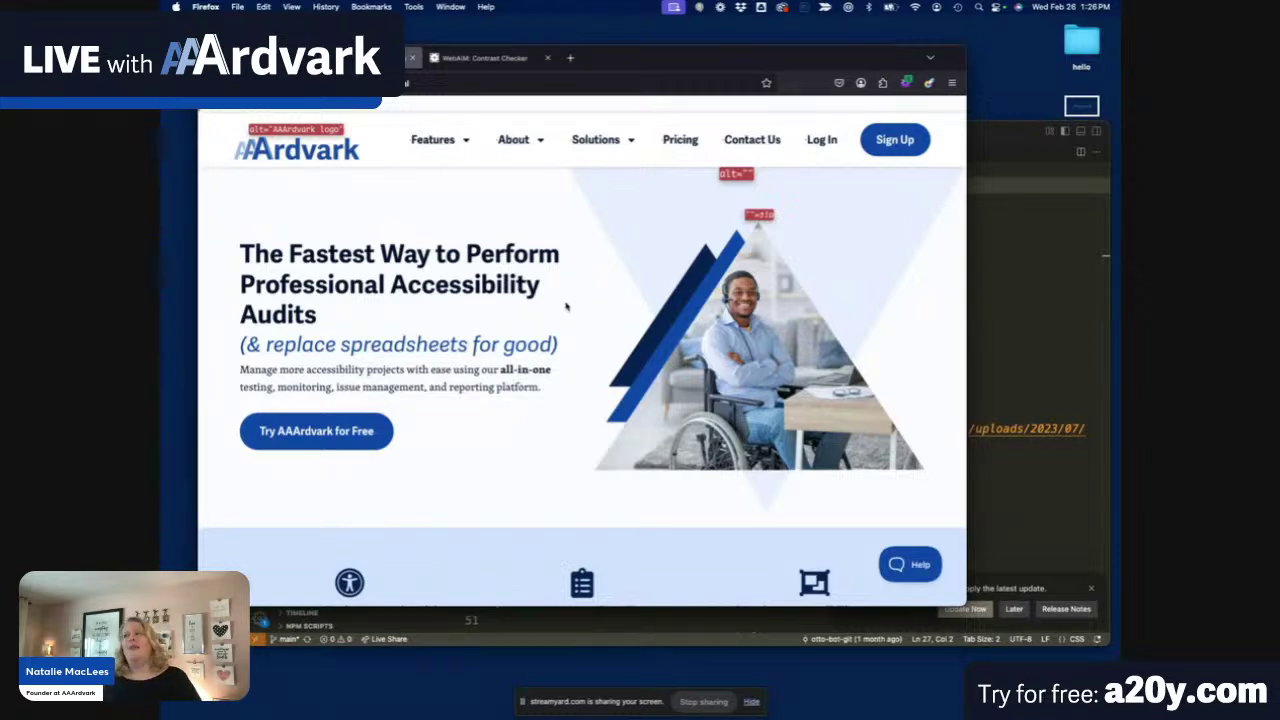
Review the displayed alt attributes of the homepage's laptop illustration, AAArdvark logo and feature illustrations such as Visual Mode and Audit Management.
scroll(566, 307, down, 5)
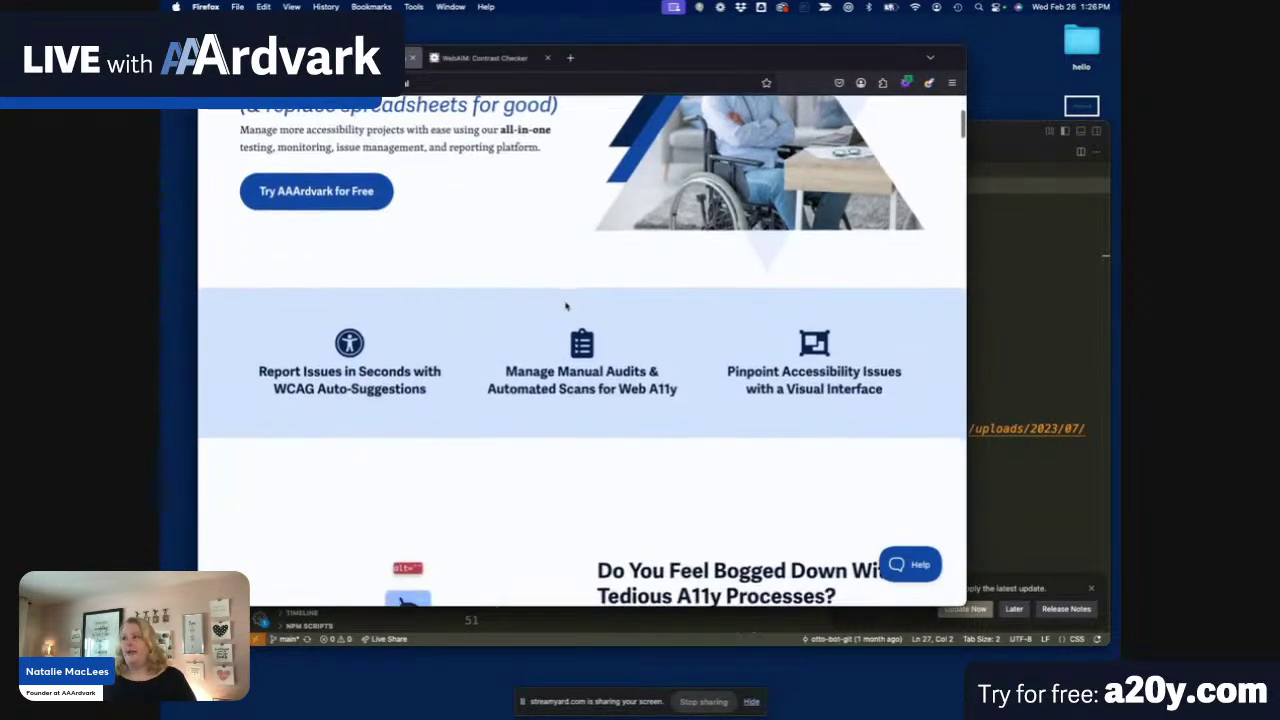
scroll(566, 307, down, 3)
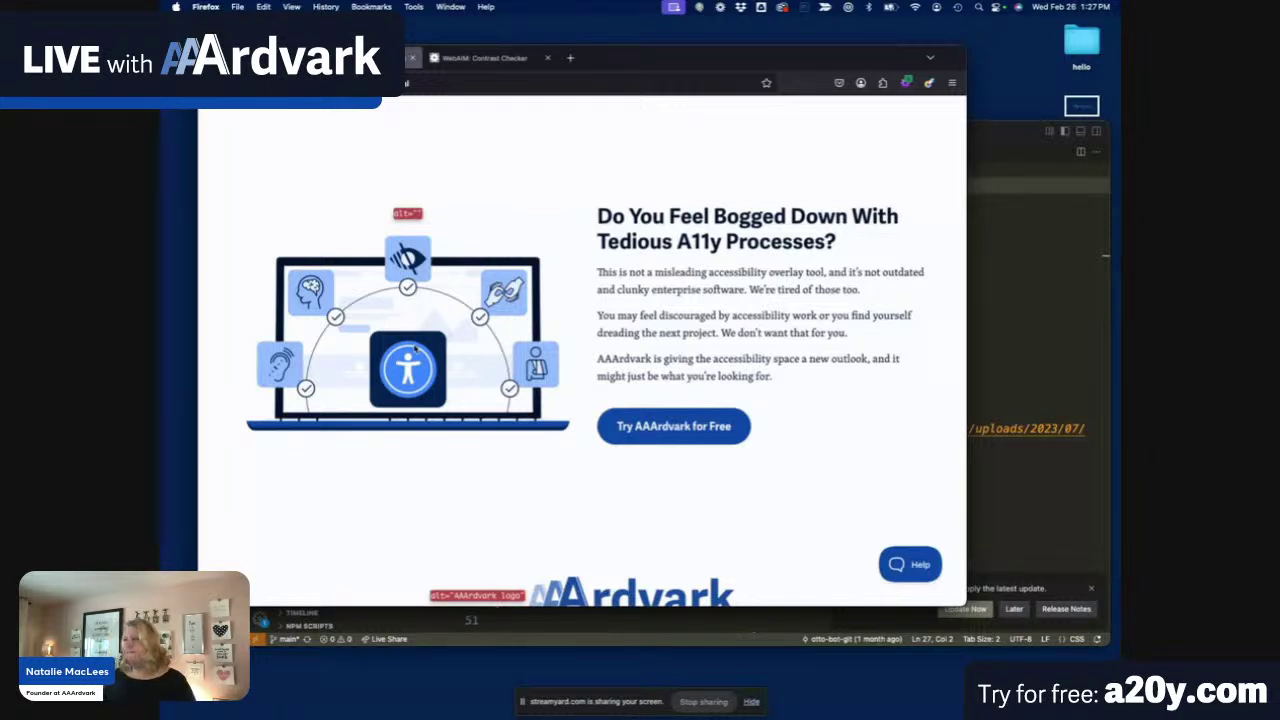
scroll(414, 346, down, 5)
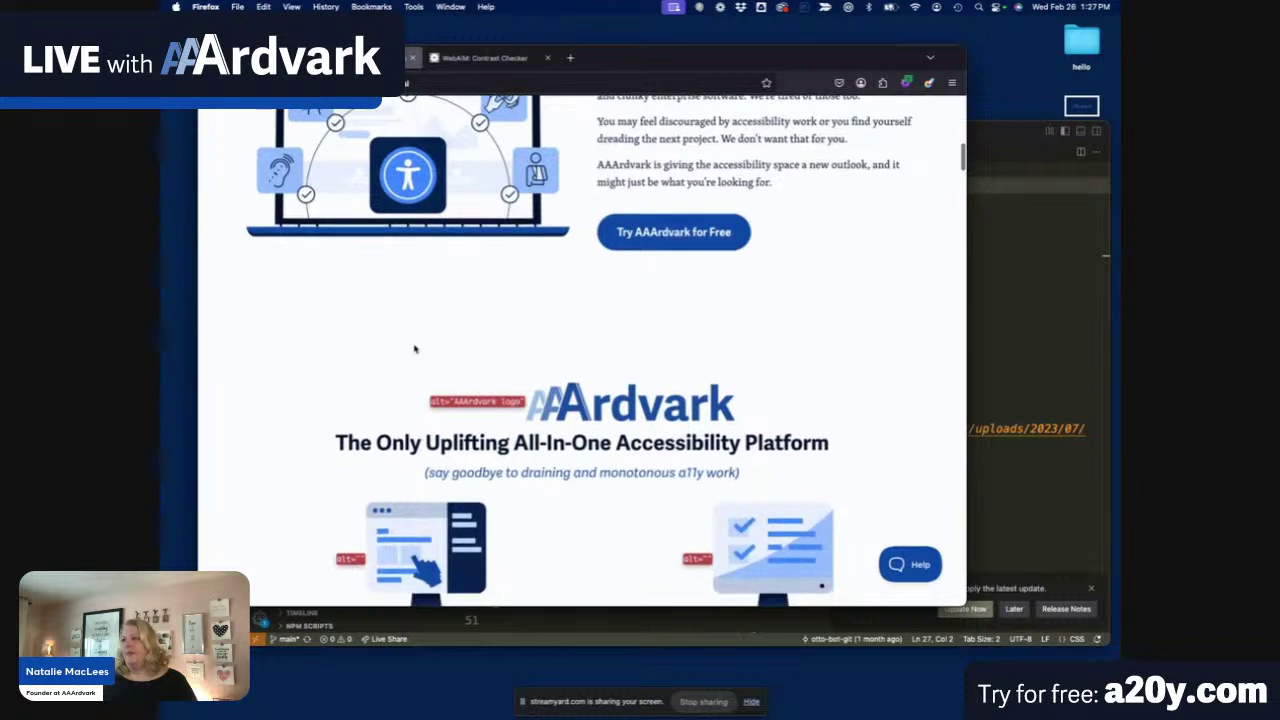
scroll(414, 346, down, 1)
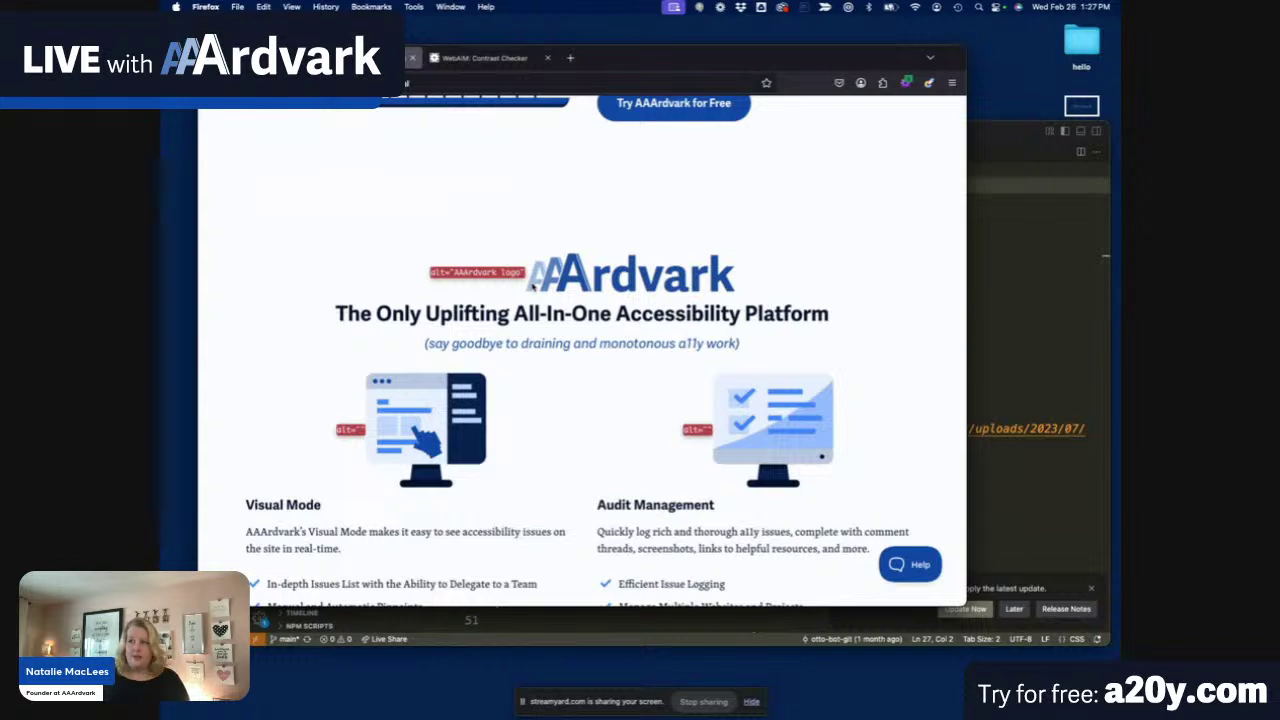
scroll(253, 261, down, 4)
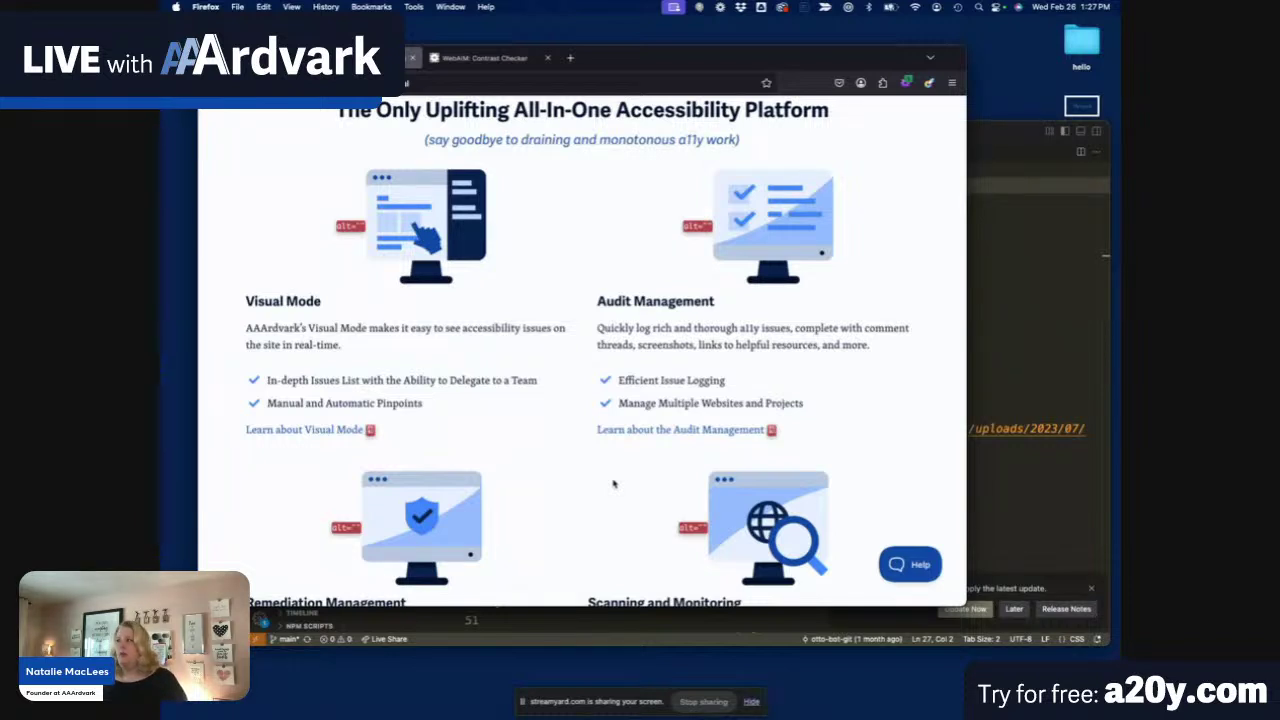
scroll(613, 484, down, 5)
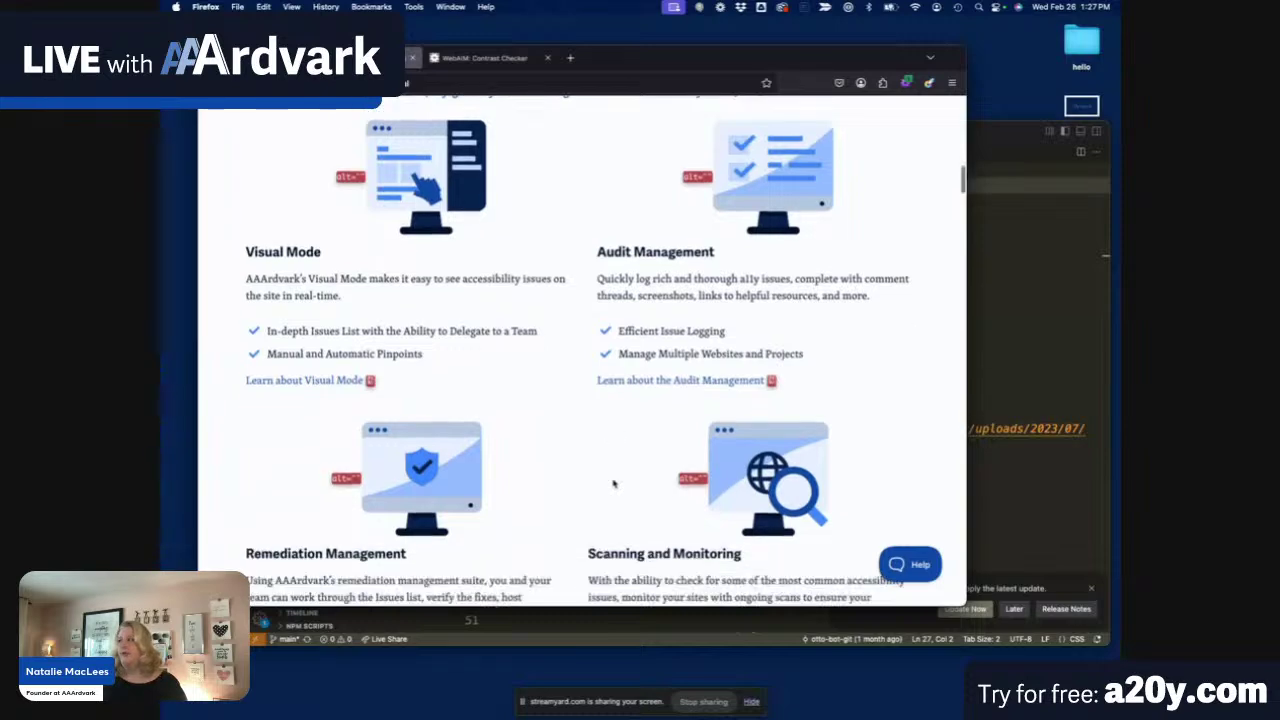
Compare the alt text of the AAArdvark components compilation image with its content in the "Not Your Typical Outdated Enterprise Tool" section.
scroll(613, 484, down, 8)
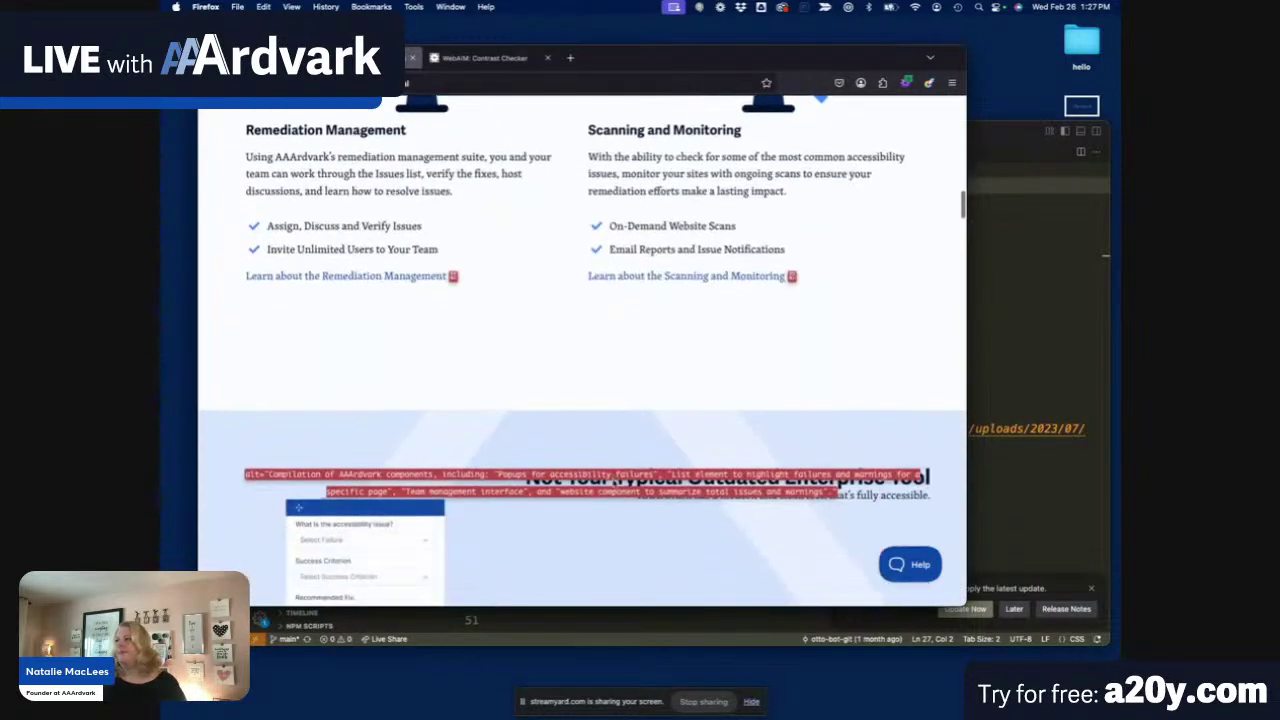
scroll(613, 484, down, 4)
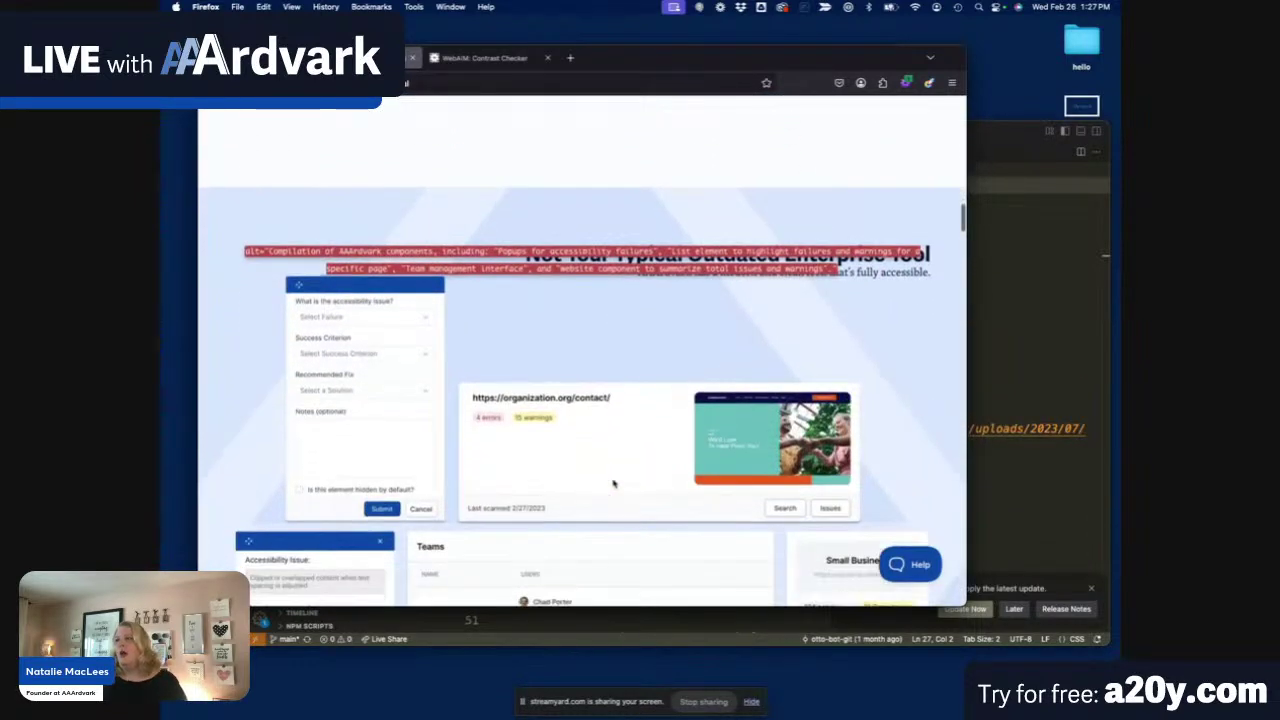
scroll(613, 484, down, 2)
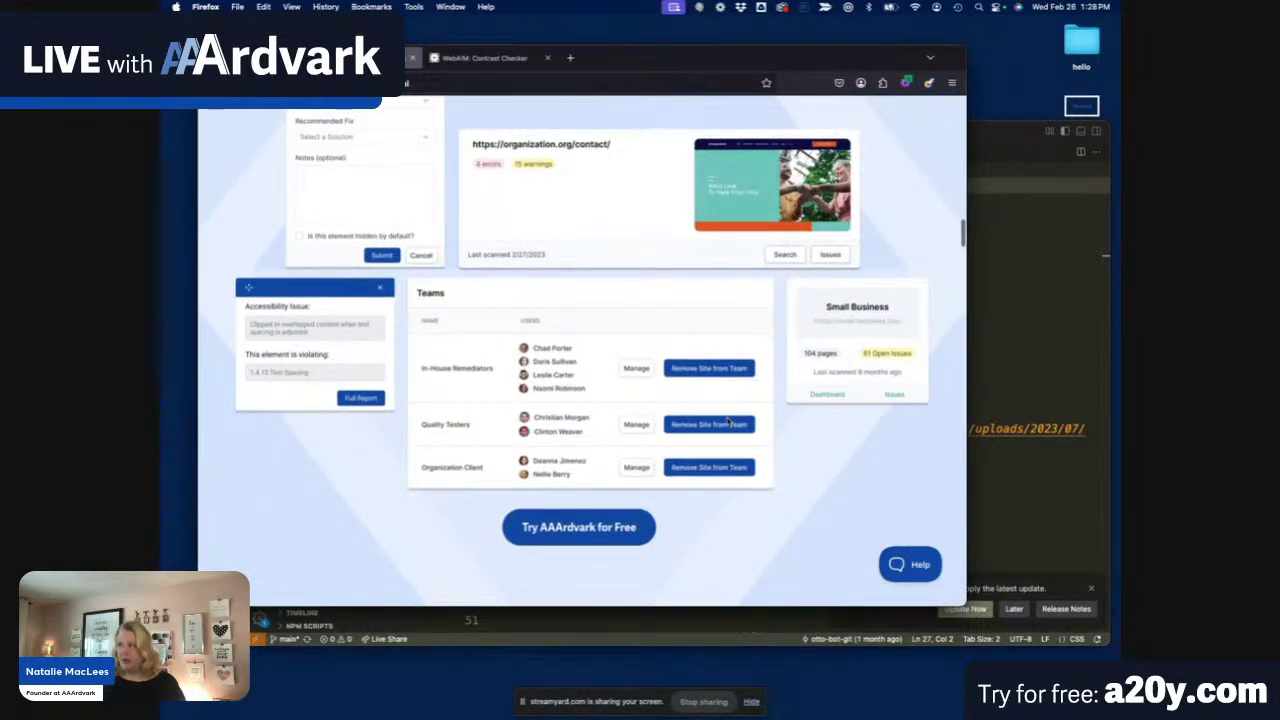
scroll(727, 422, up, 1)
scroll(727, 422, up, 1)
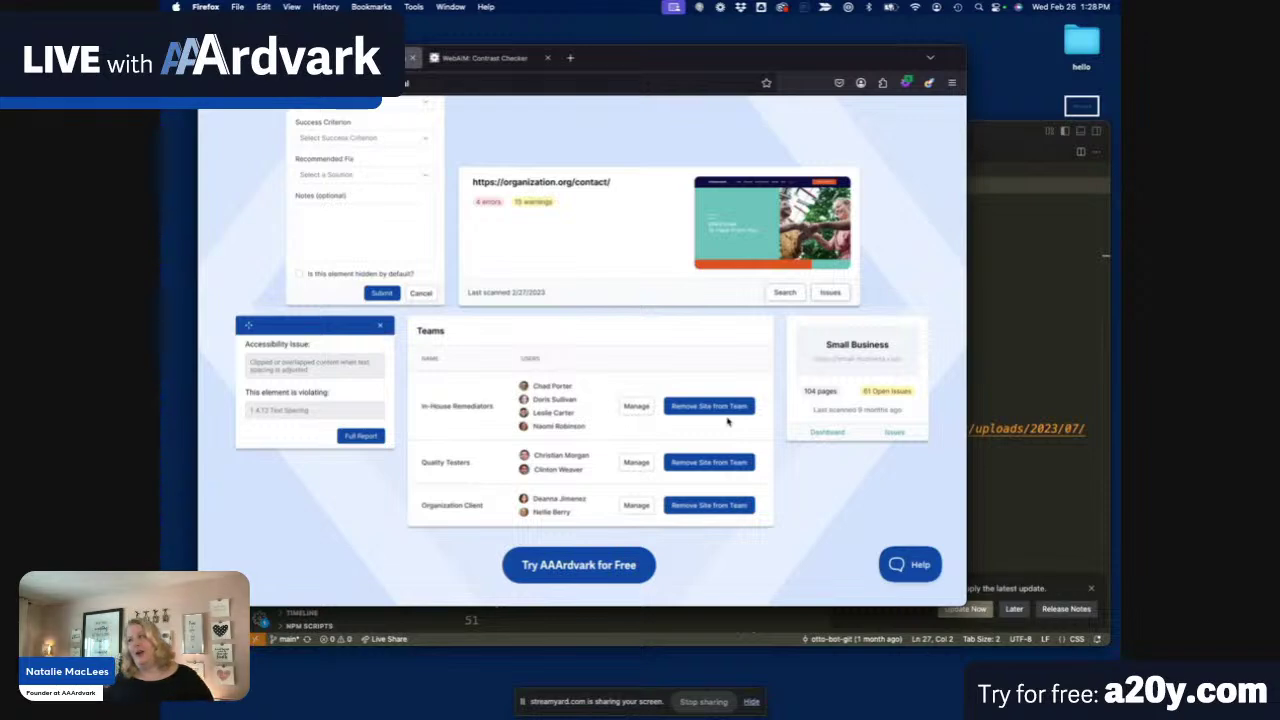
scroll(658, 600, up, 5)
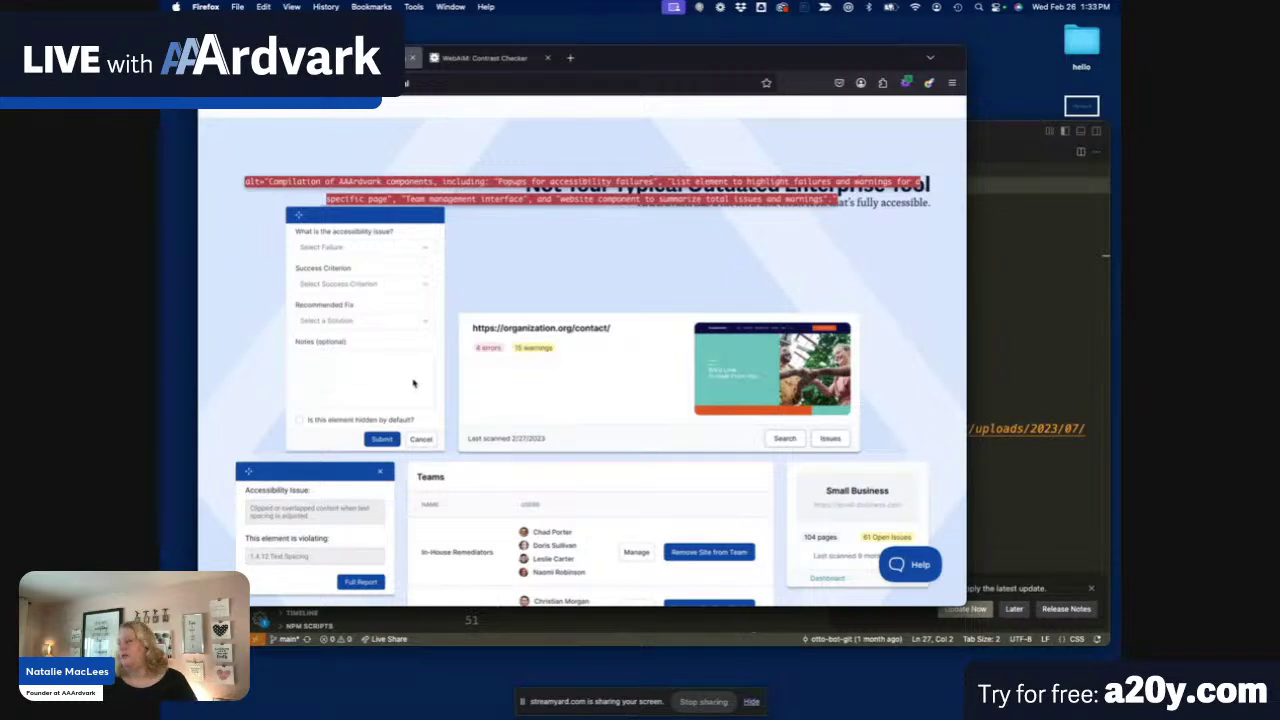
scroll(413, 383, down, 10)
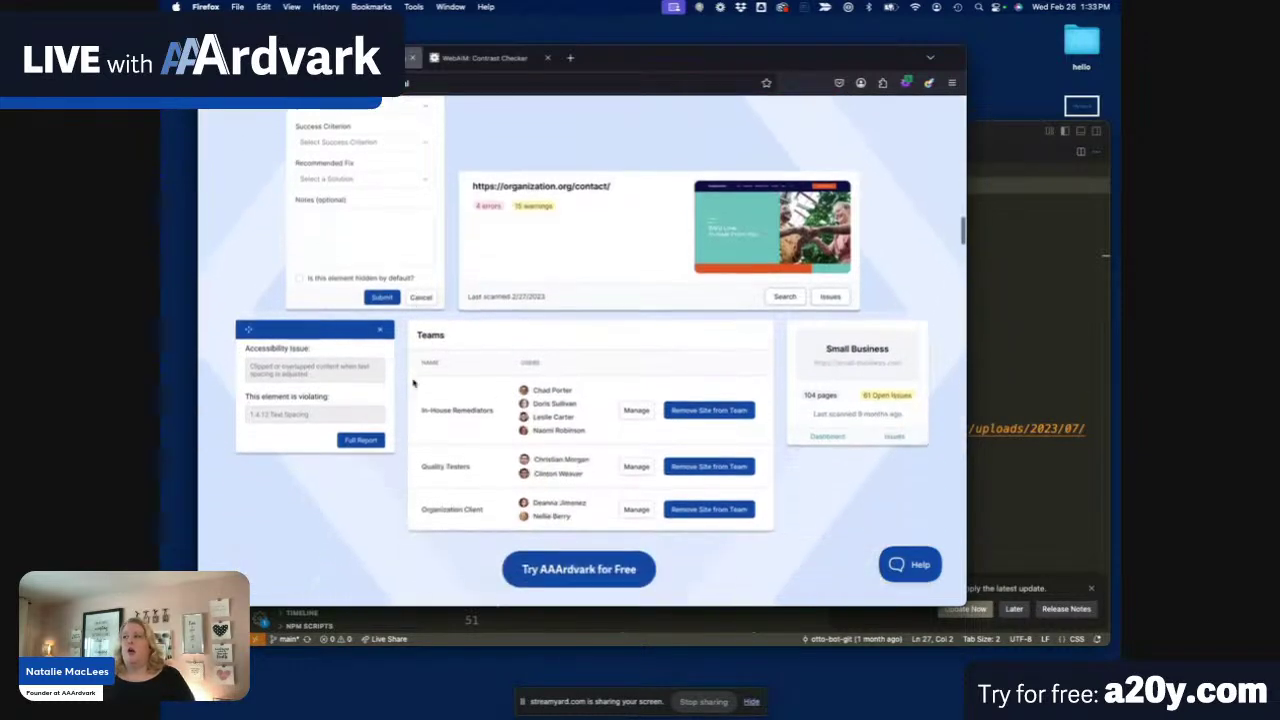
Check the icon grid and the alt text of the headshot and signature under "Built For Accessibility Professionals By Accessibility Professionals".
scroll(413, 383, down, 3)
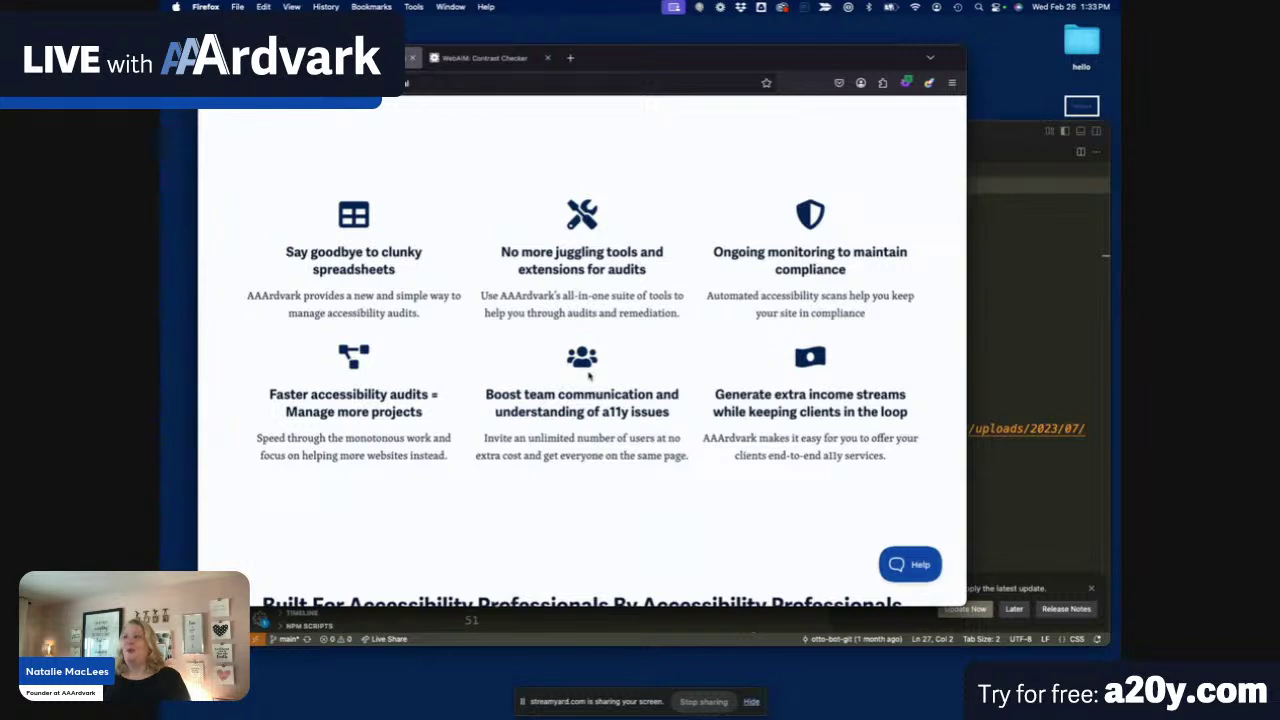
scroll(589, 376, down, 1)
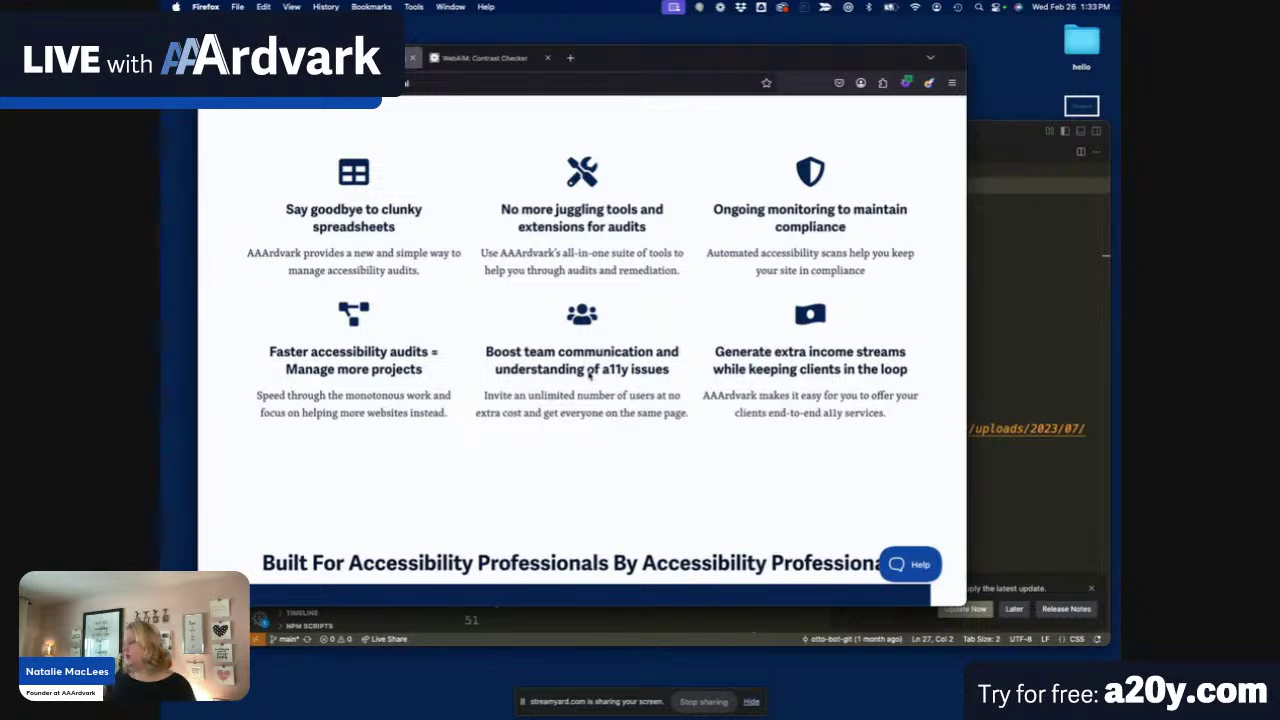
scroll(589, 373, down, 8)
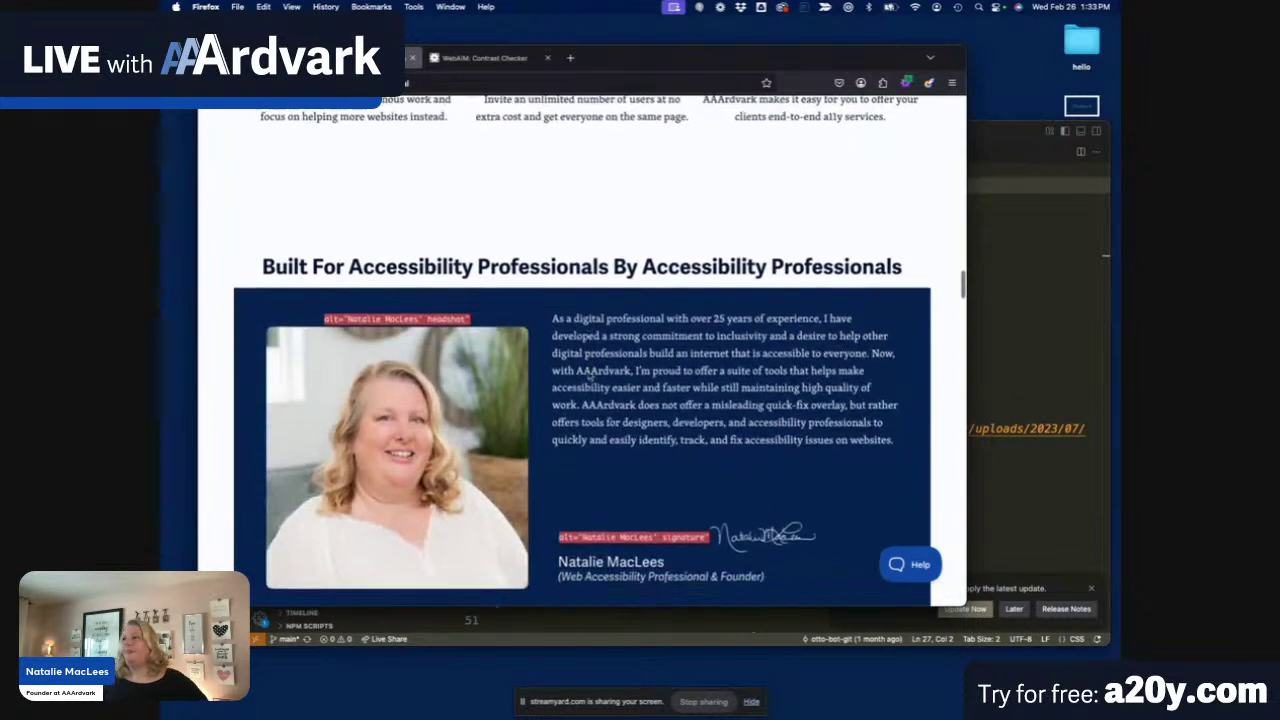
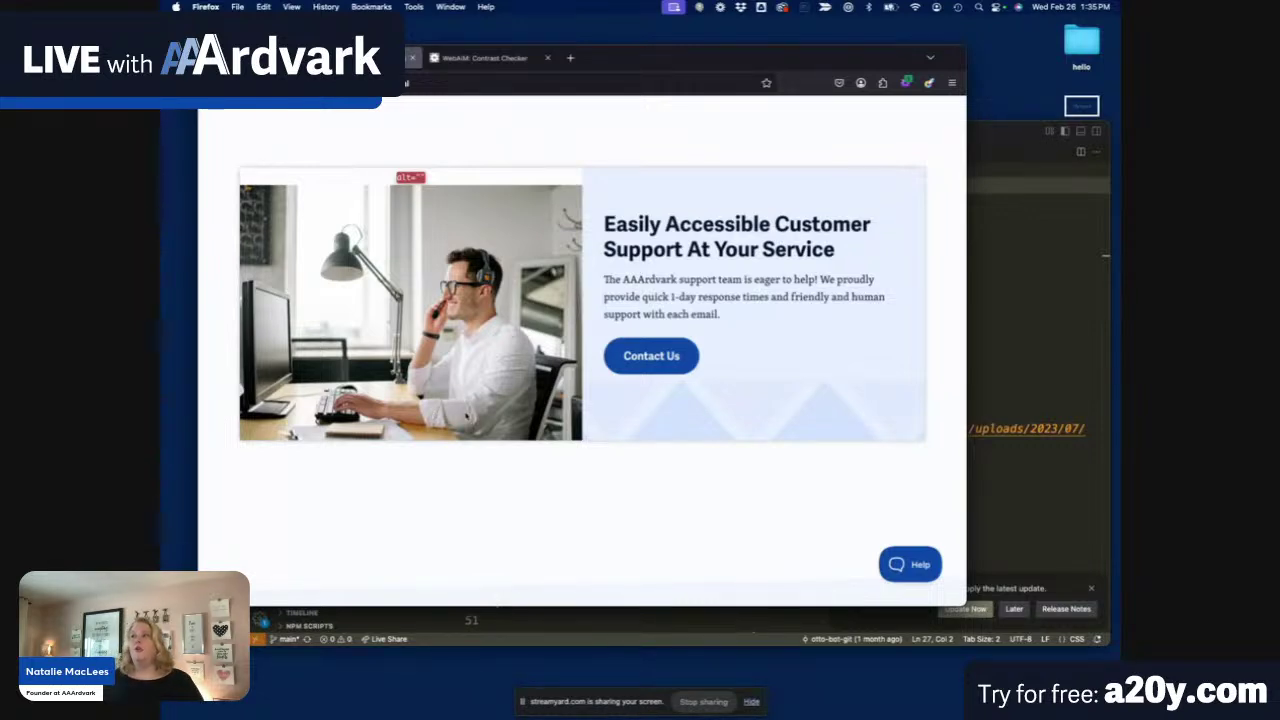
Review the displayed alt attributes of the homepage's support photo, "Why Accessibility Matters" illustration, accessibility help icons and footer AAArdvark logo.
scroll(466, 411, down, 4)
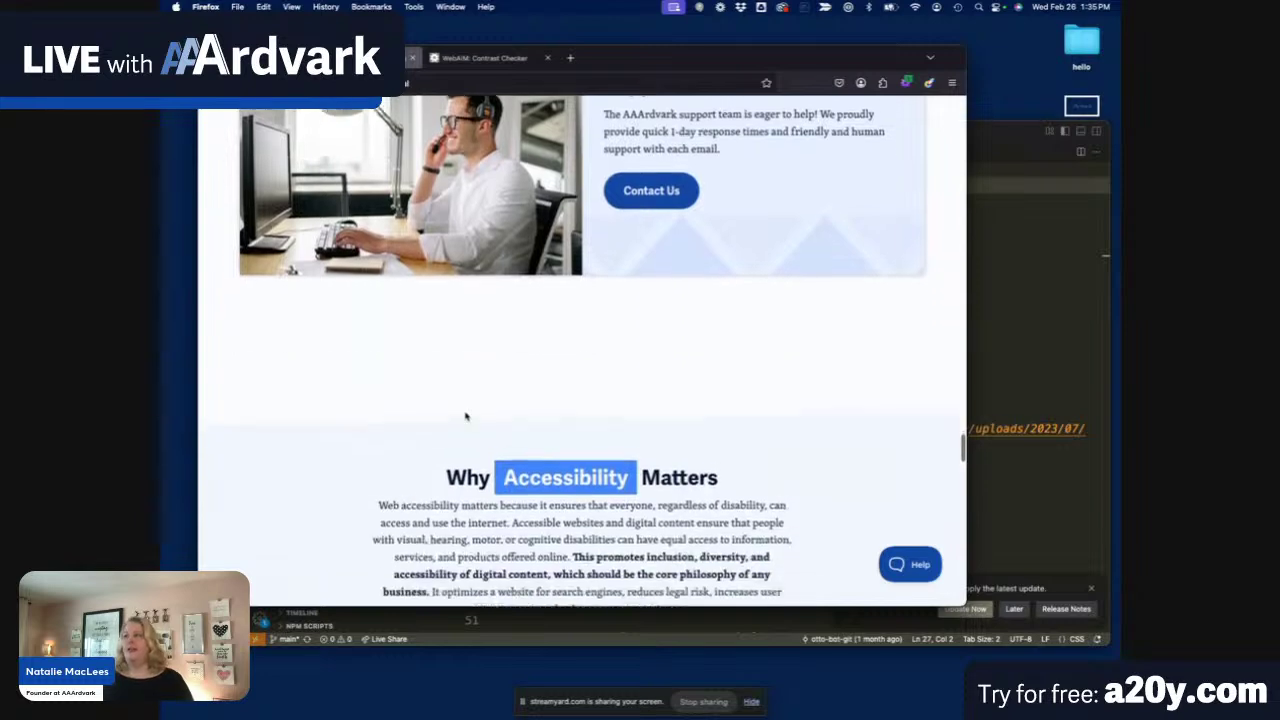
scroll(466, 416, down, 7)
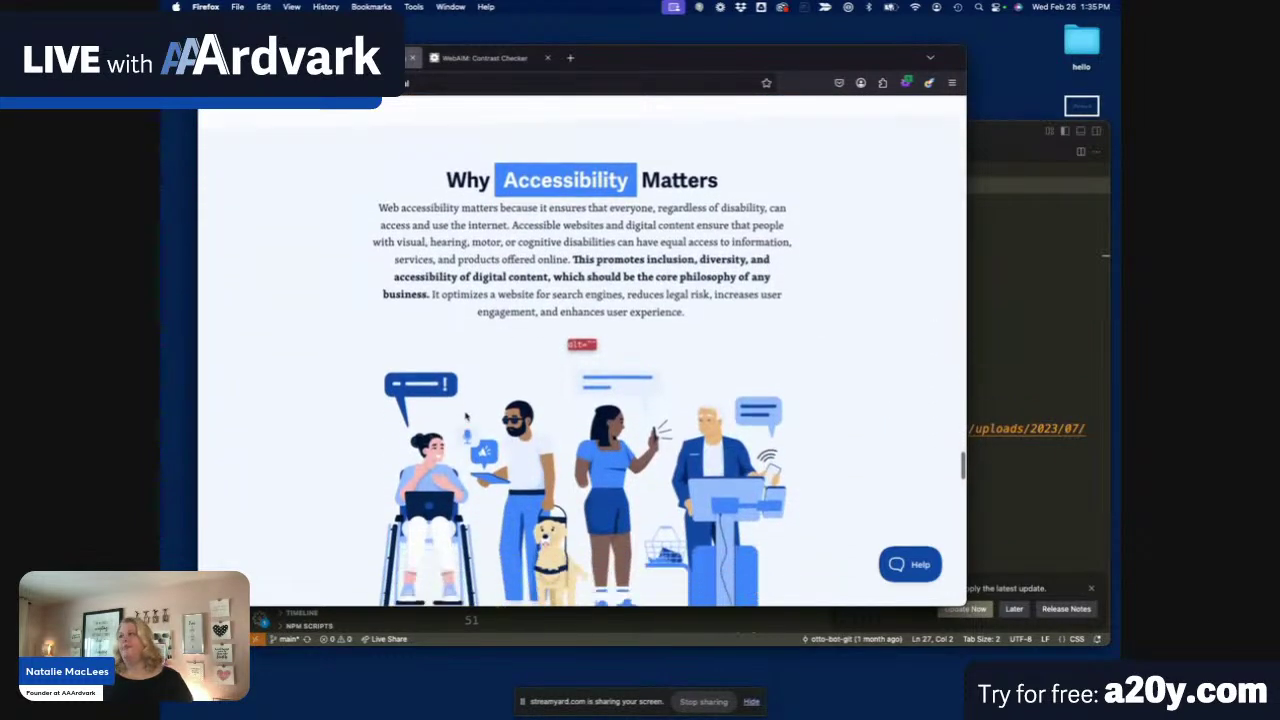
scroll(466, 416, down, 3)
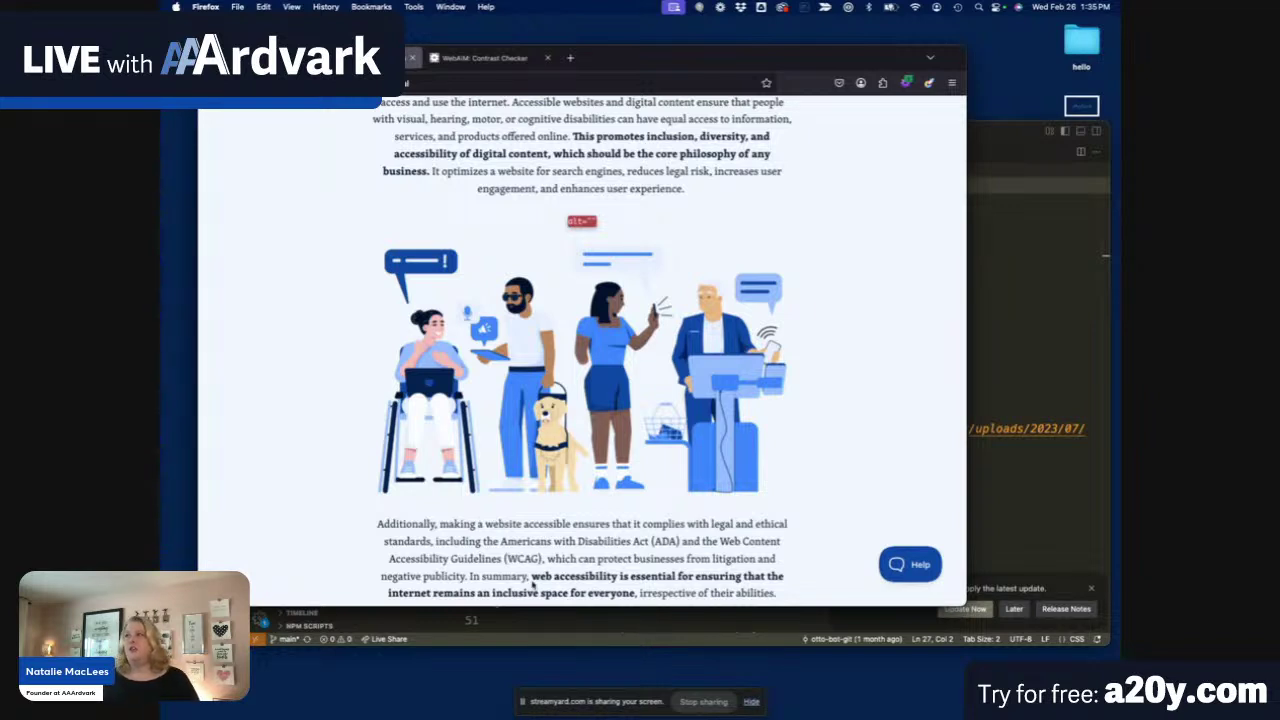
scroll(301, 444, down, 5)
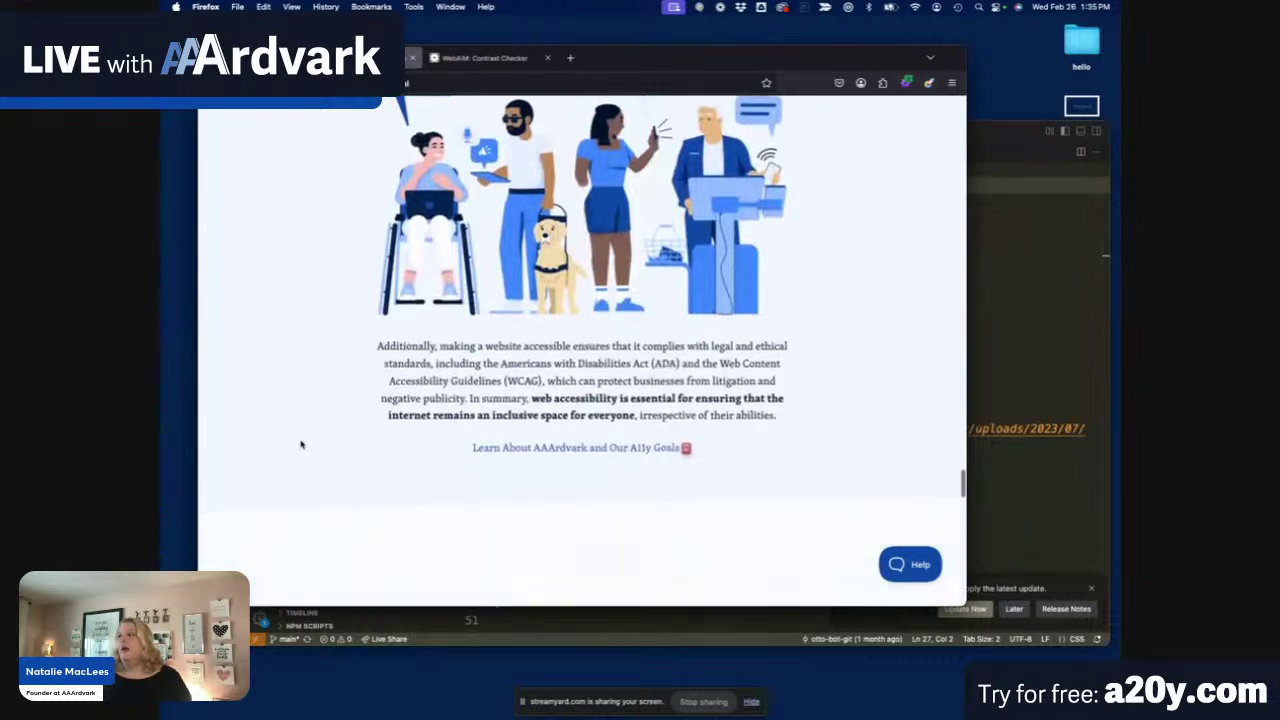
scroll(301, 444, down, 5)
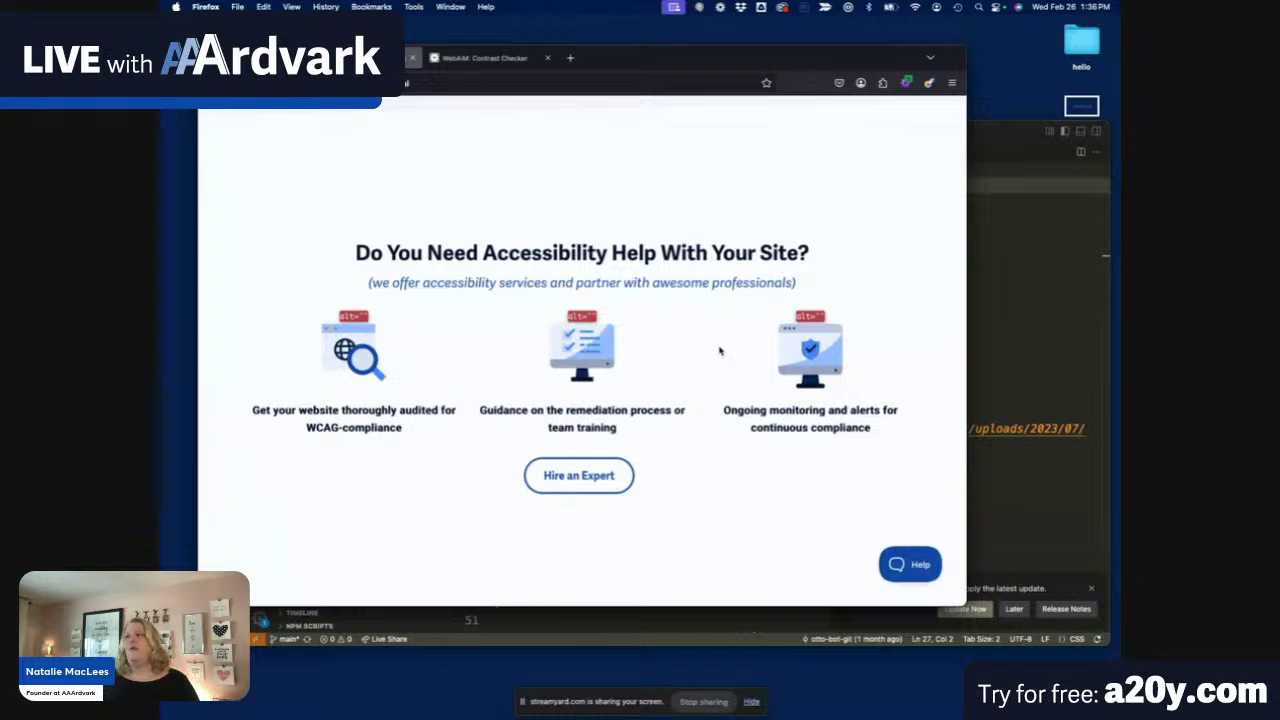
scroll(719, 350, down, 2)
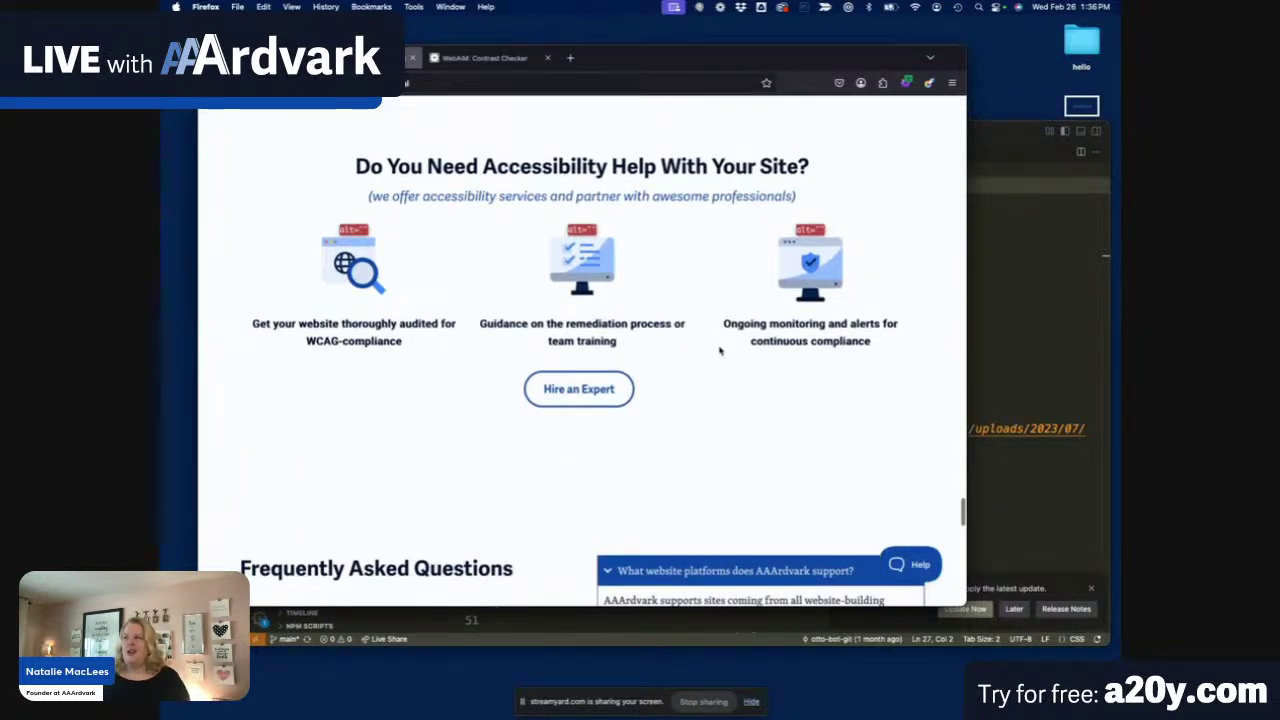
scroll(719, 350, down, 10)
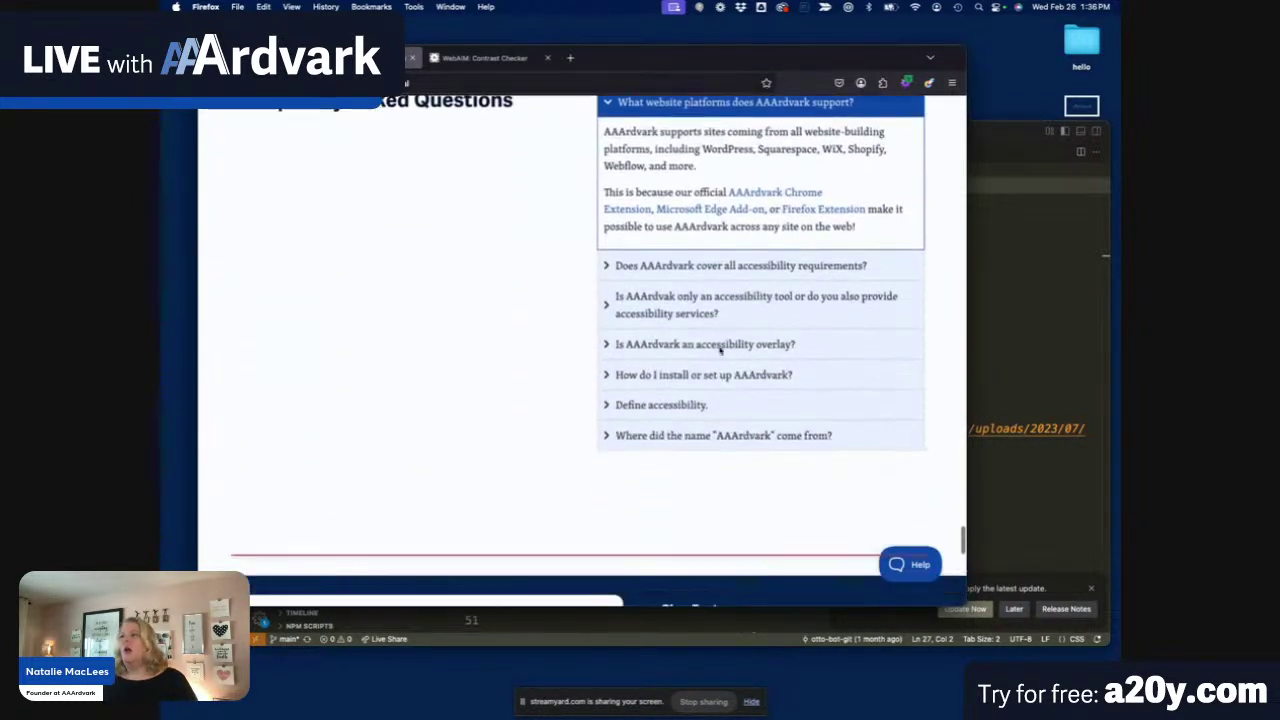
scroll(719, 350, down, 10)
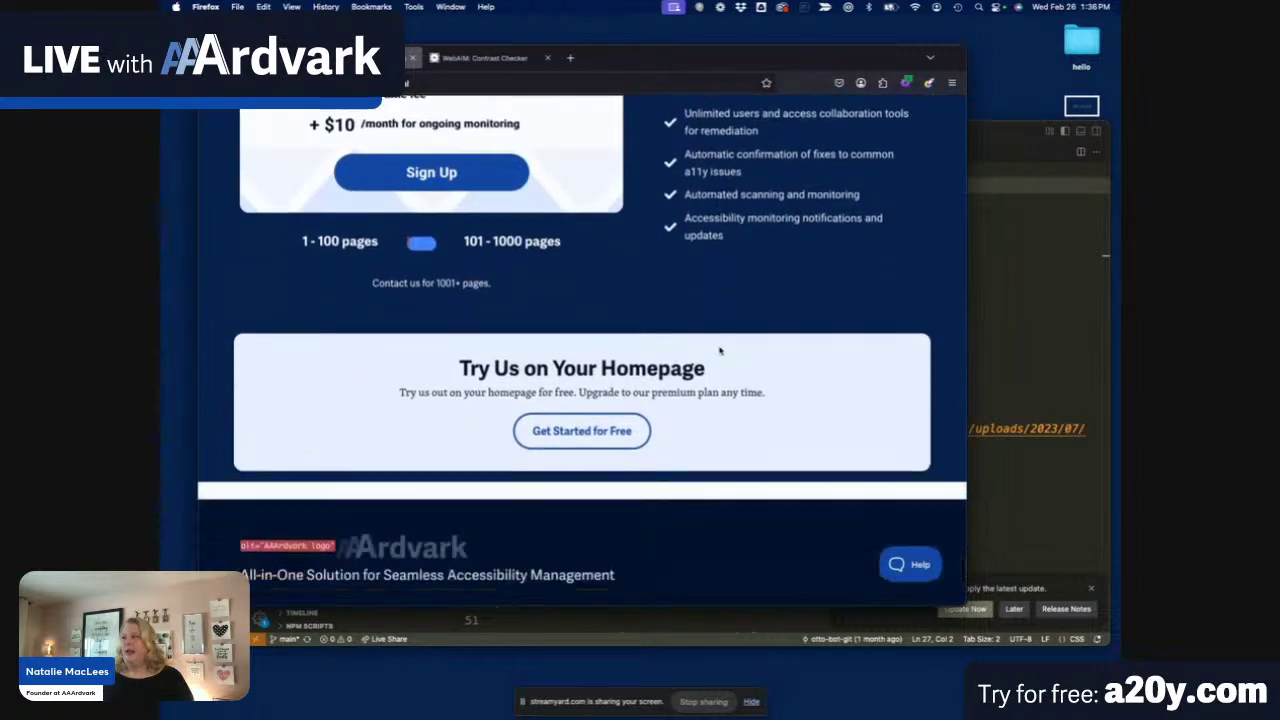
scroll(719, 350, down, 4)
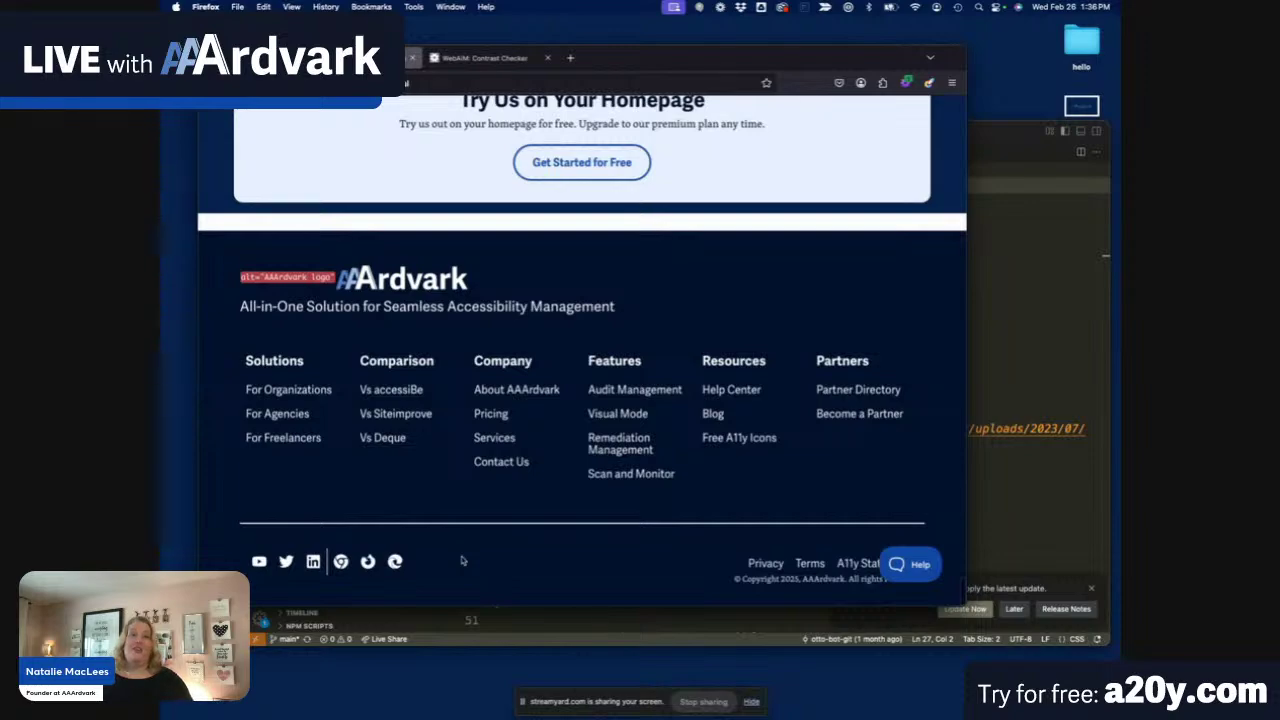
Turn off the display of alt attributes on the homepage images.
scroll(462, 561, up, 20)
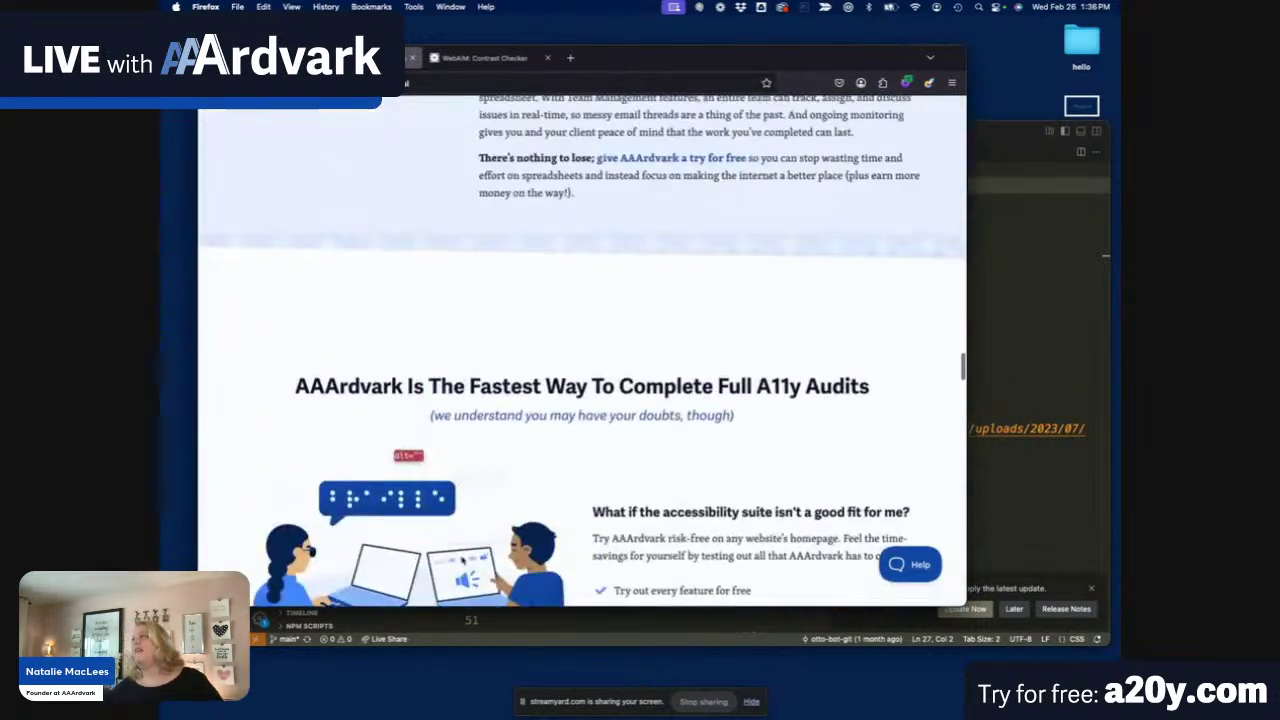
scroll(462, 558, up, 15)
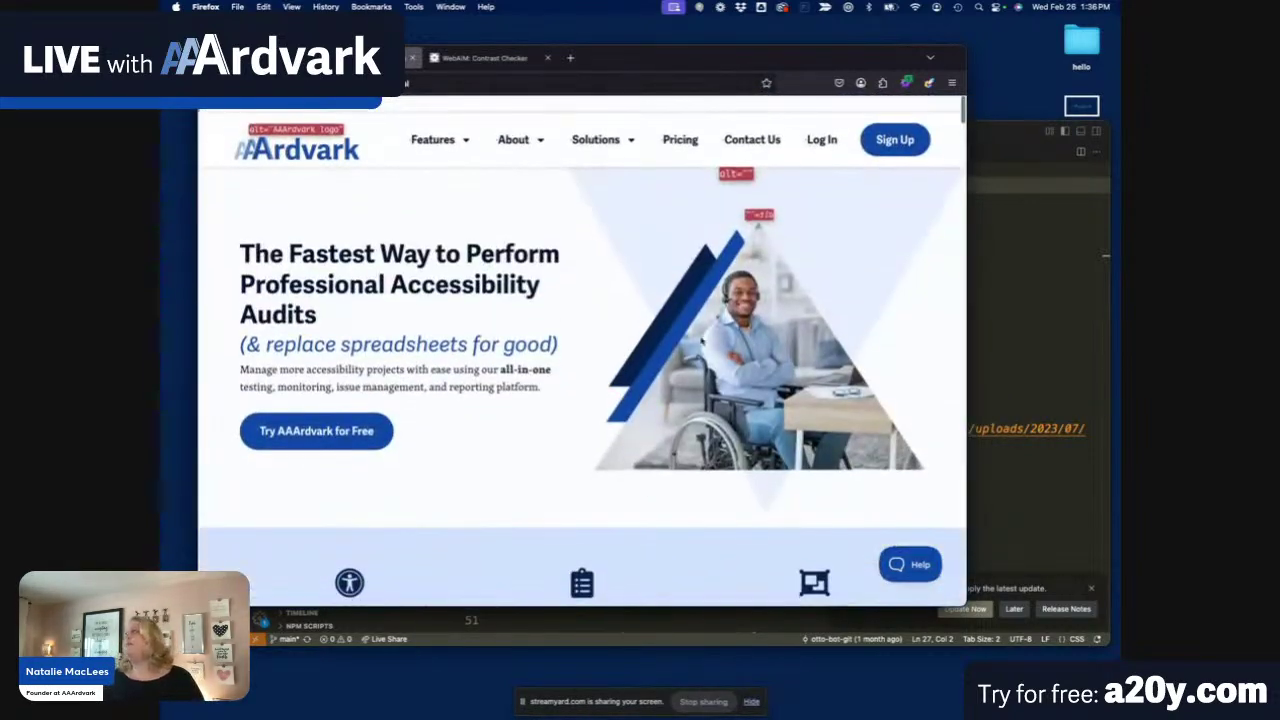
click(907, 83)
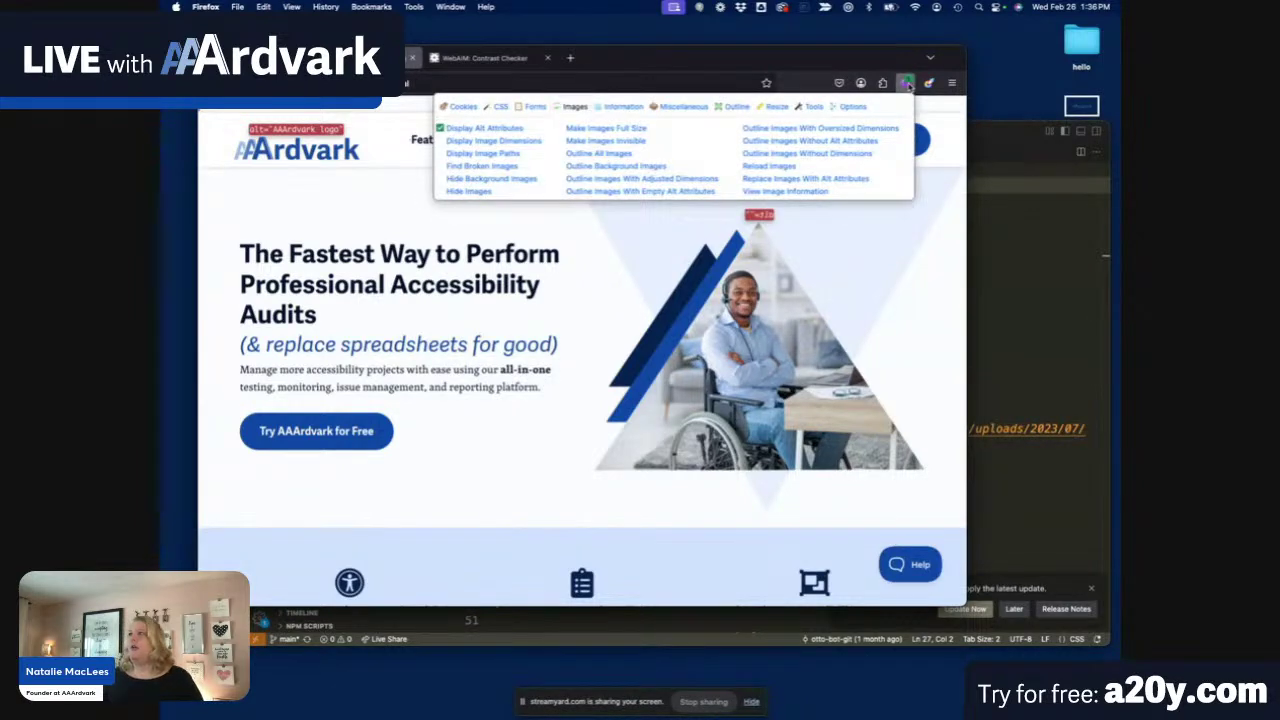
click(488, 131)
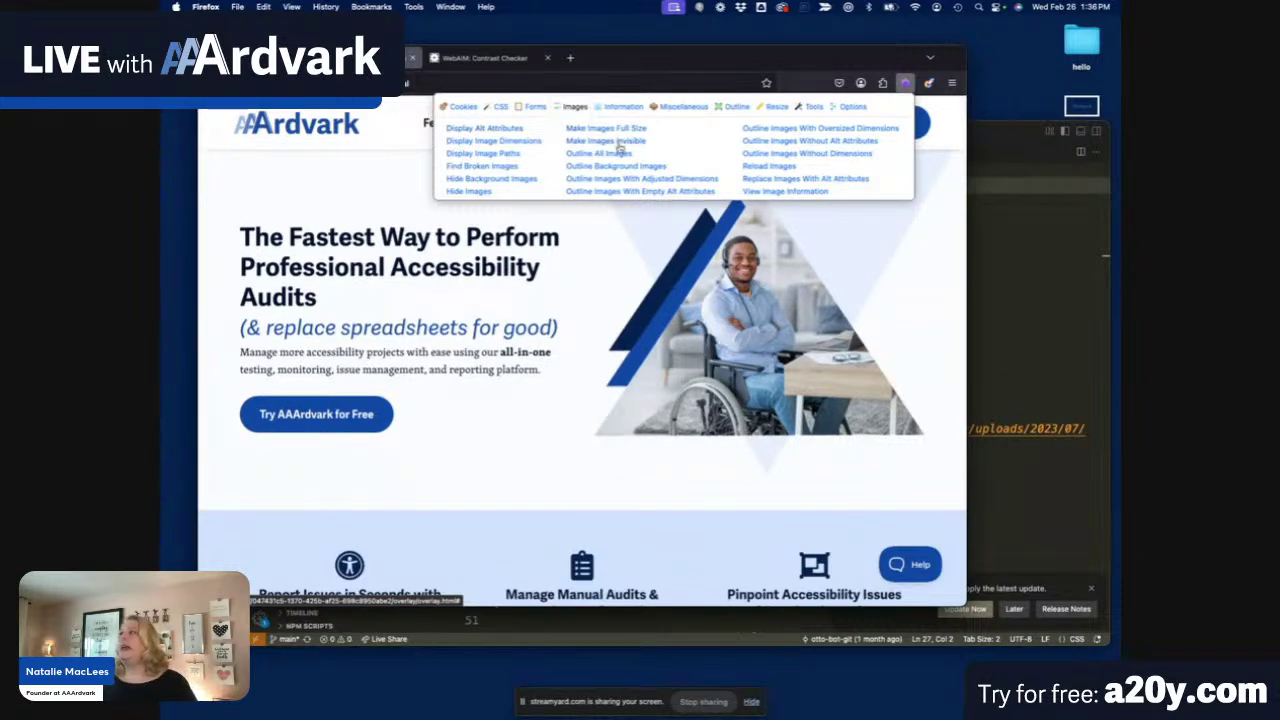
Outline images with empty alt attributes and check the homepage's hero photo and laptop illustration.
click(665, 193)
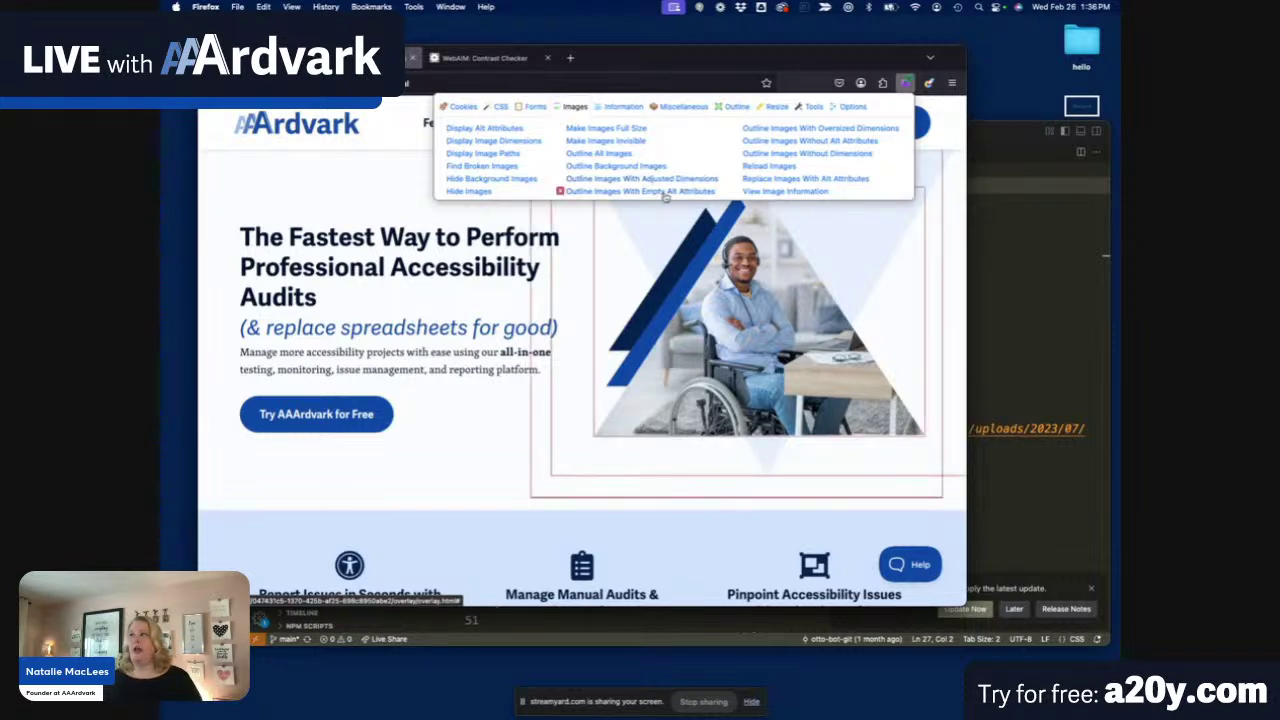
click(348, 174)
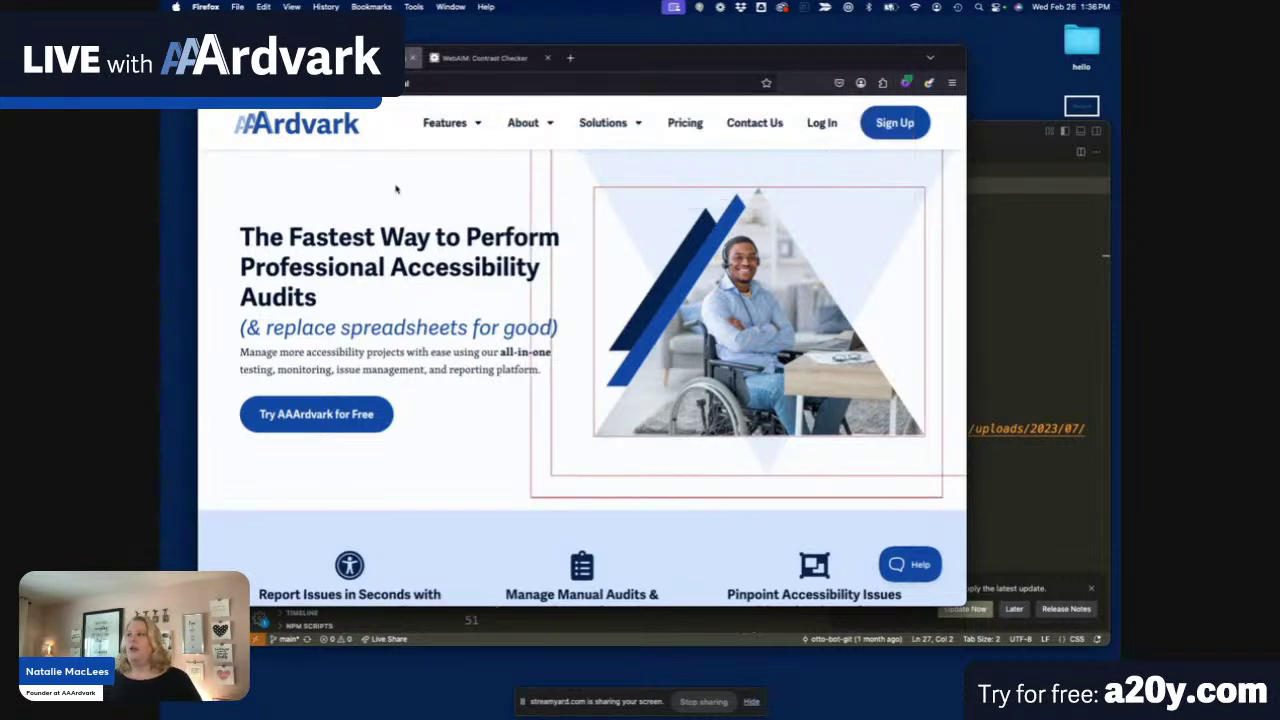
scroll(396, 189, down, 5)
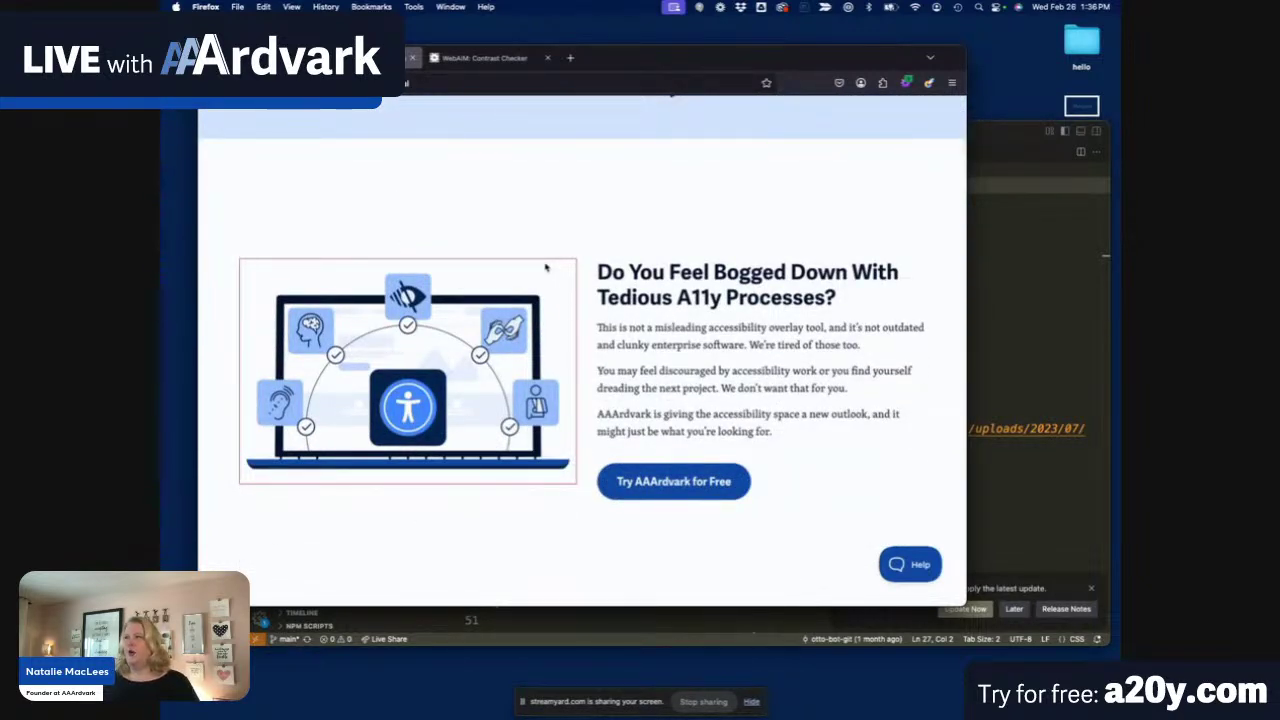
scroll(546, 267, up, 5)
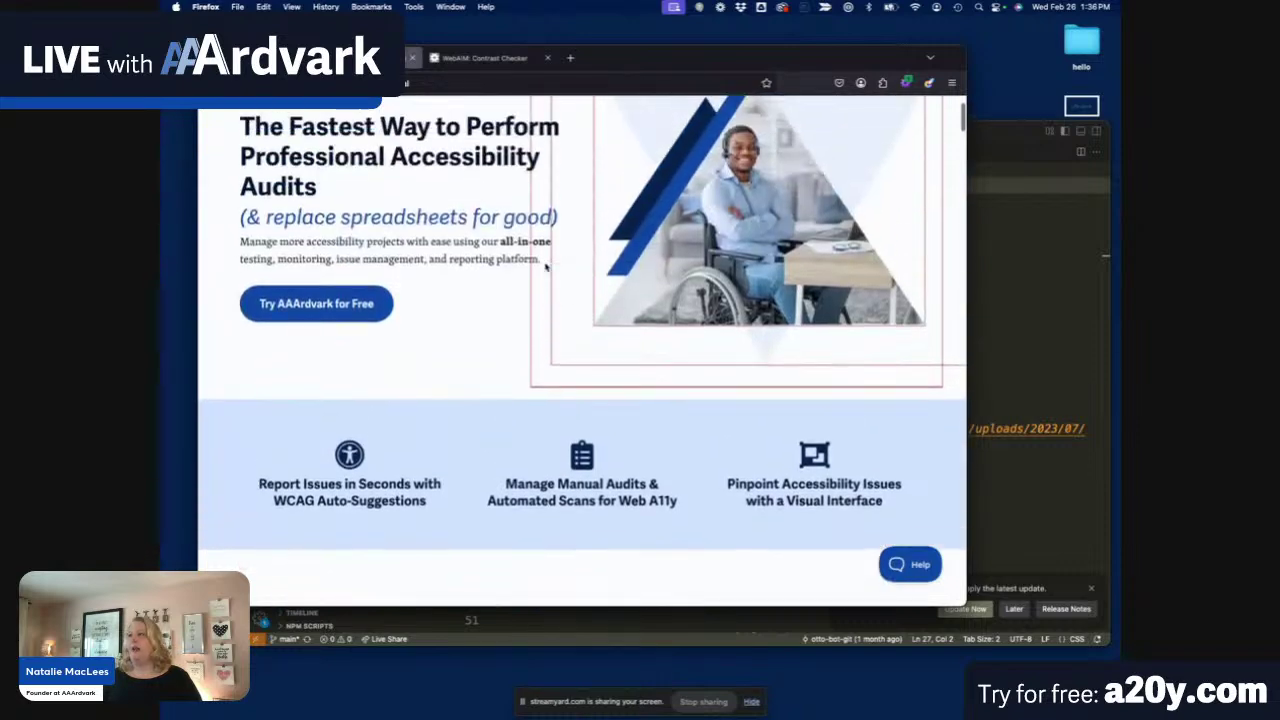
scroll(546, 267, up, 2)
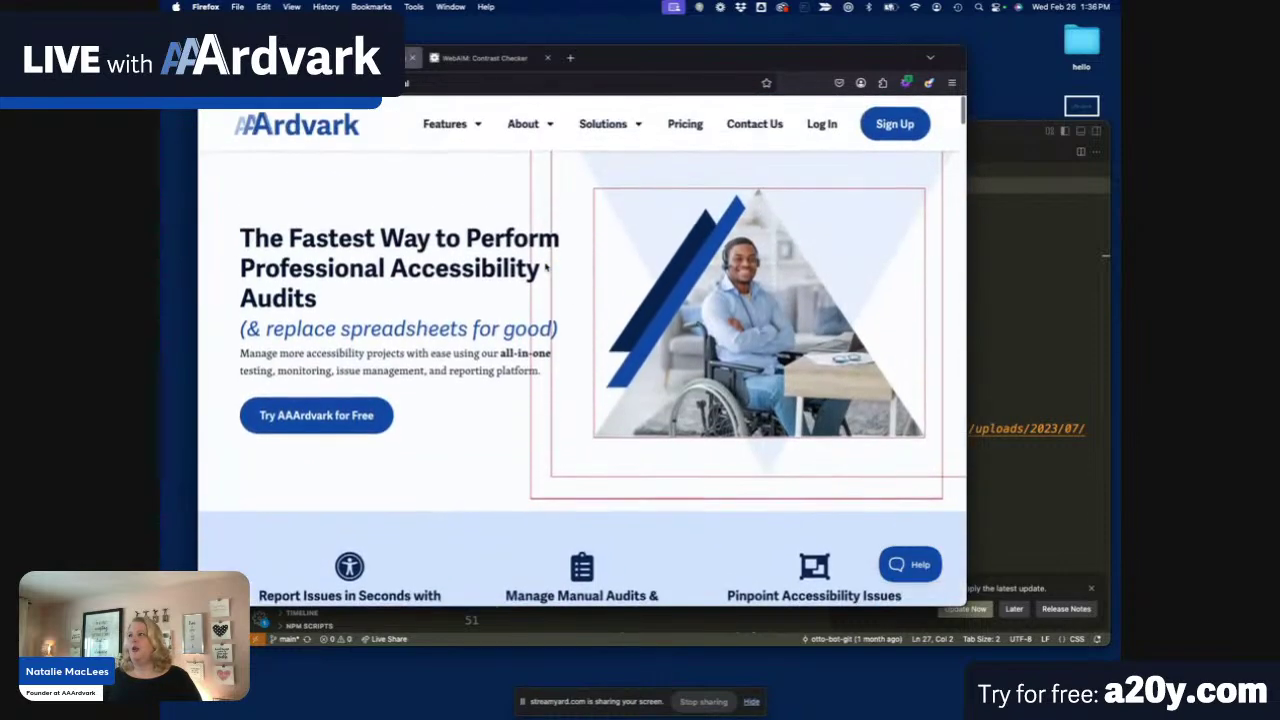
Switch the outlining to images without alt attributes, scan the homepage for any, and clear the outlines.
click(905, 85)
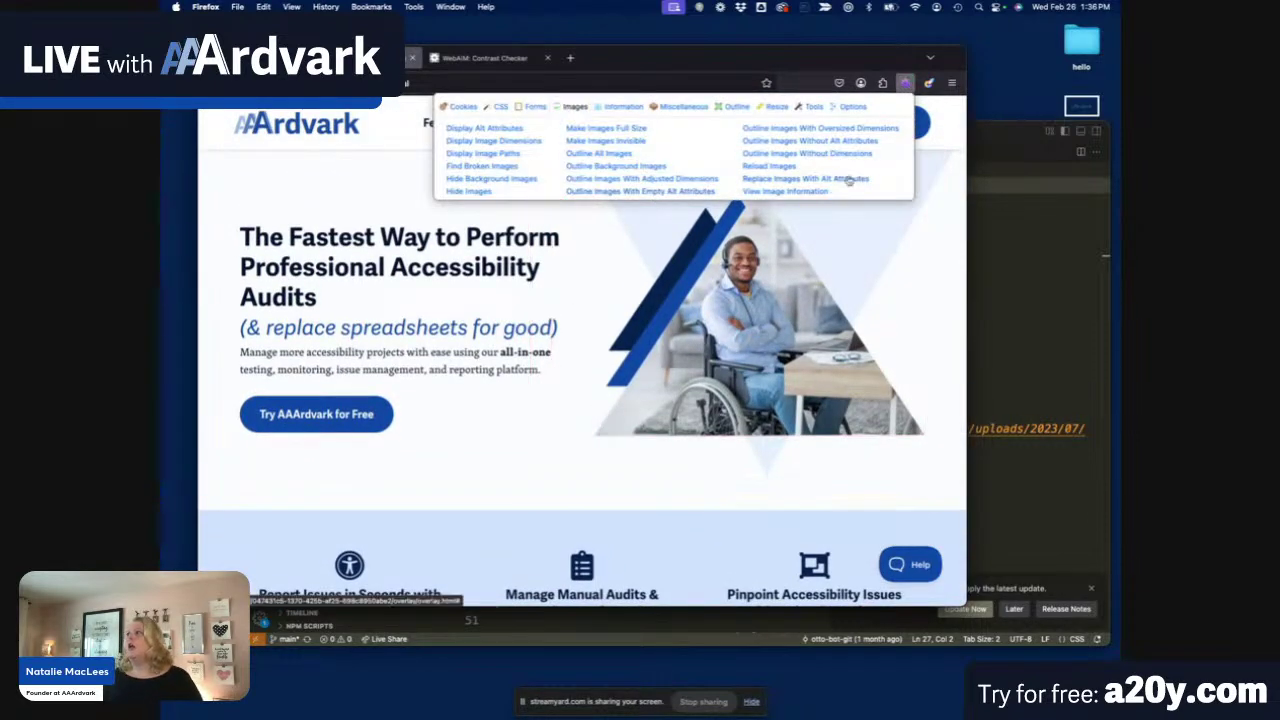
click(816, 142)
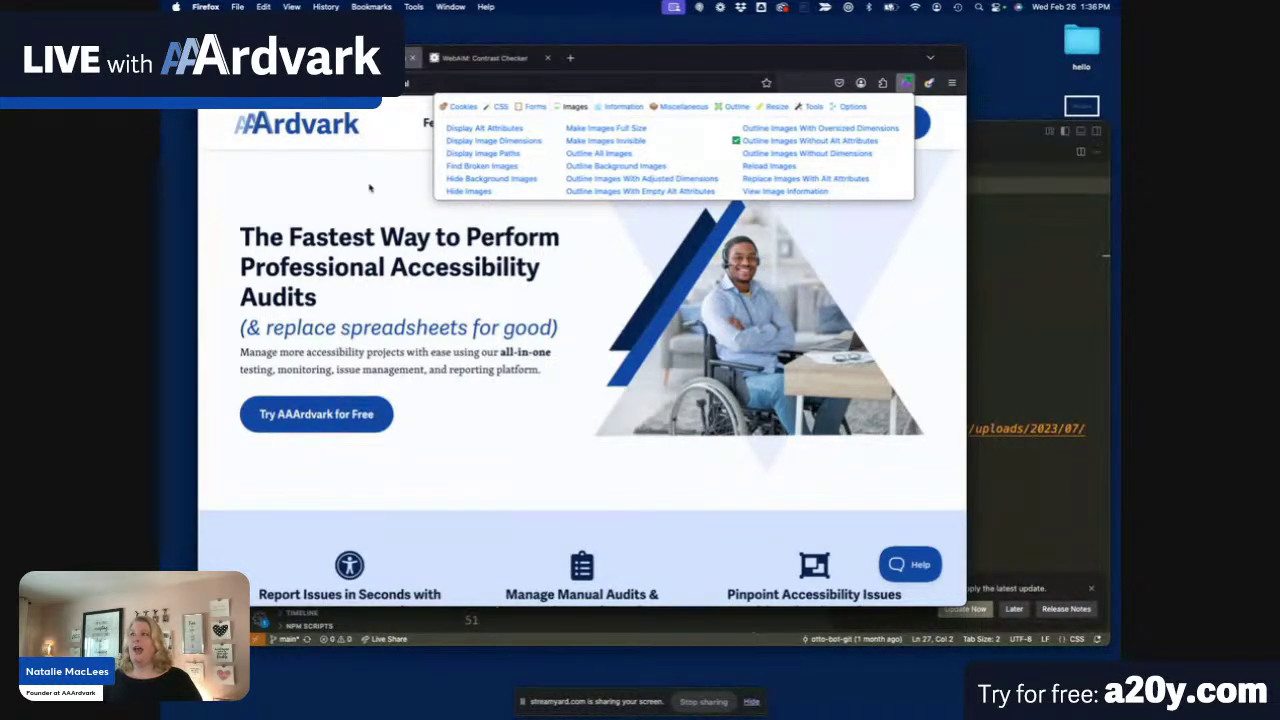
click(403, 195)
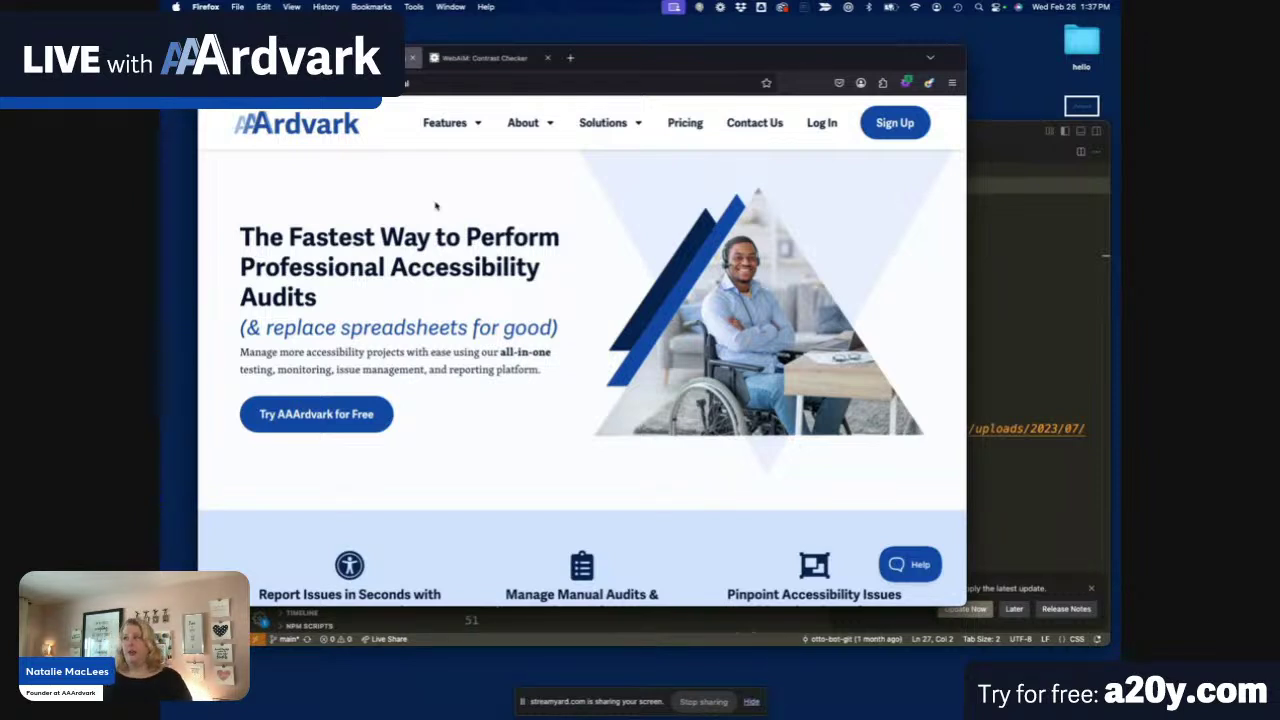
scroll(436, 205, down, 6)
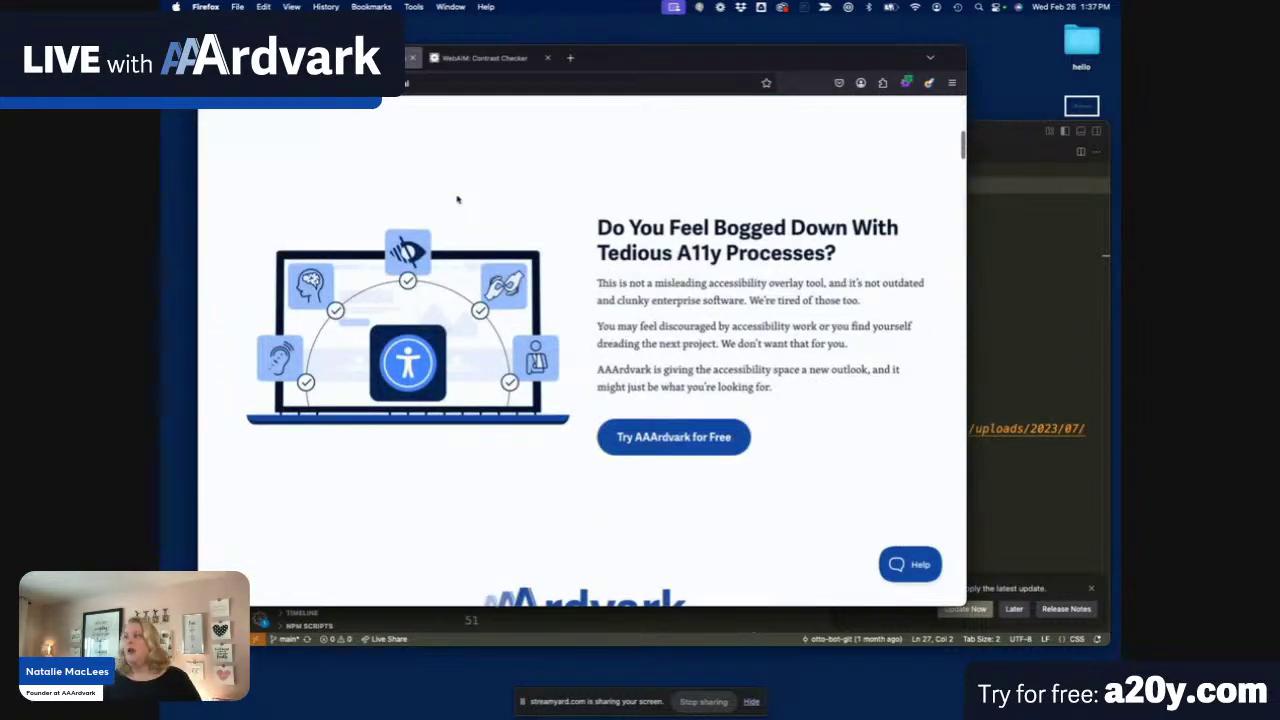
scroll(457, 199, down, 15)
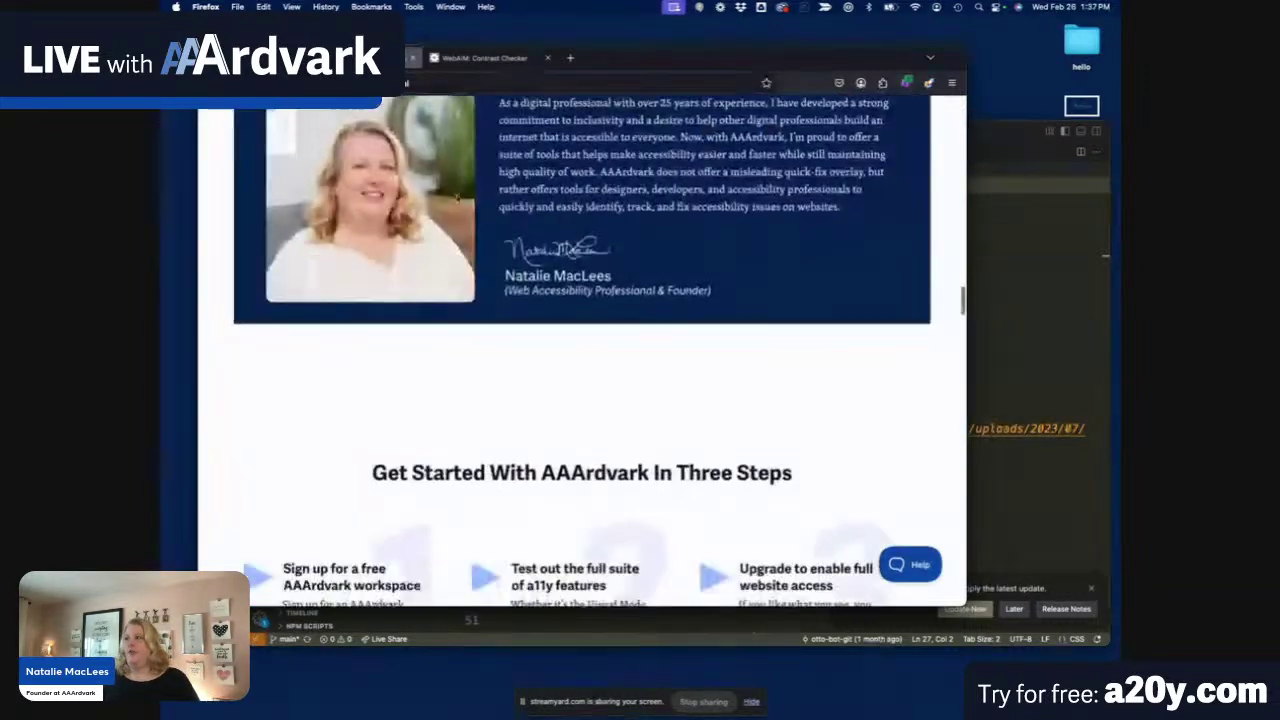
scroll(457, 199, up, 20)
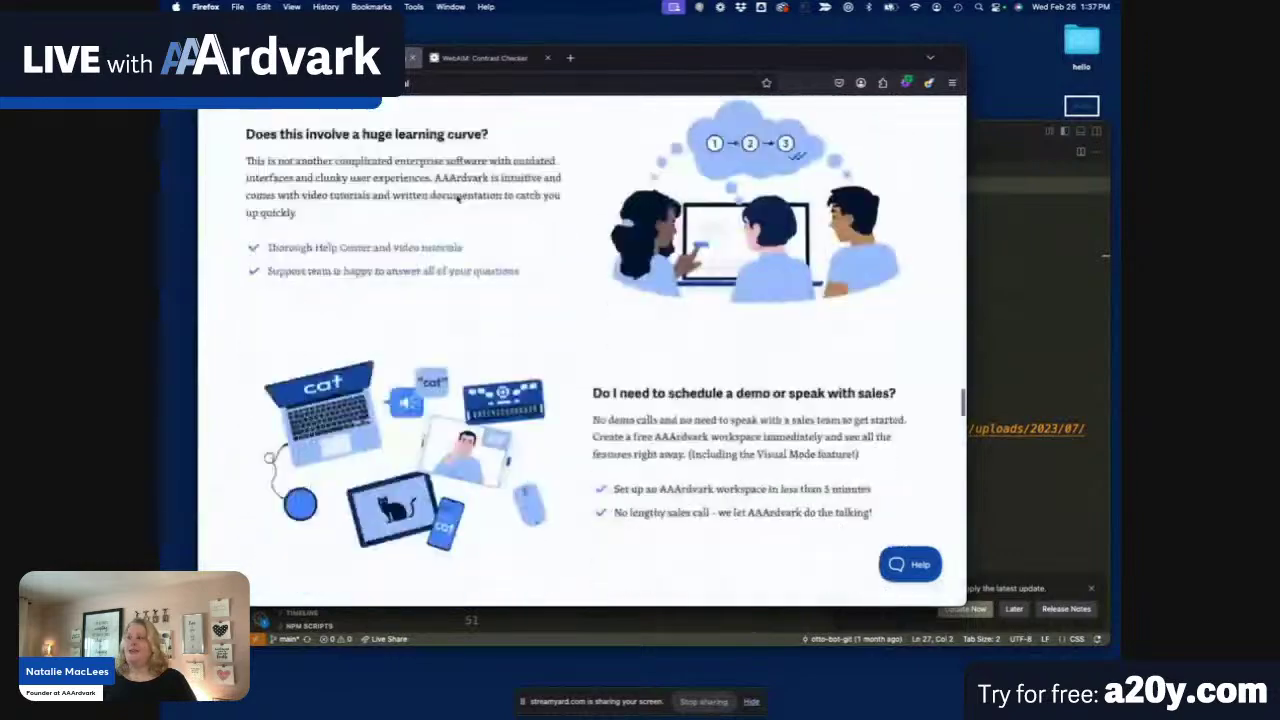
scroll(457, 199, up, 3)
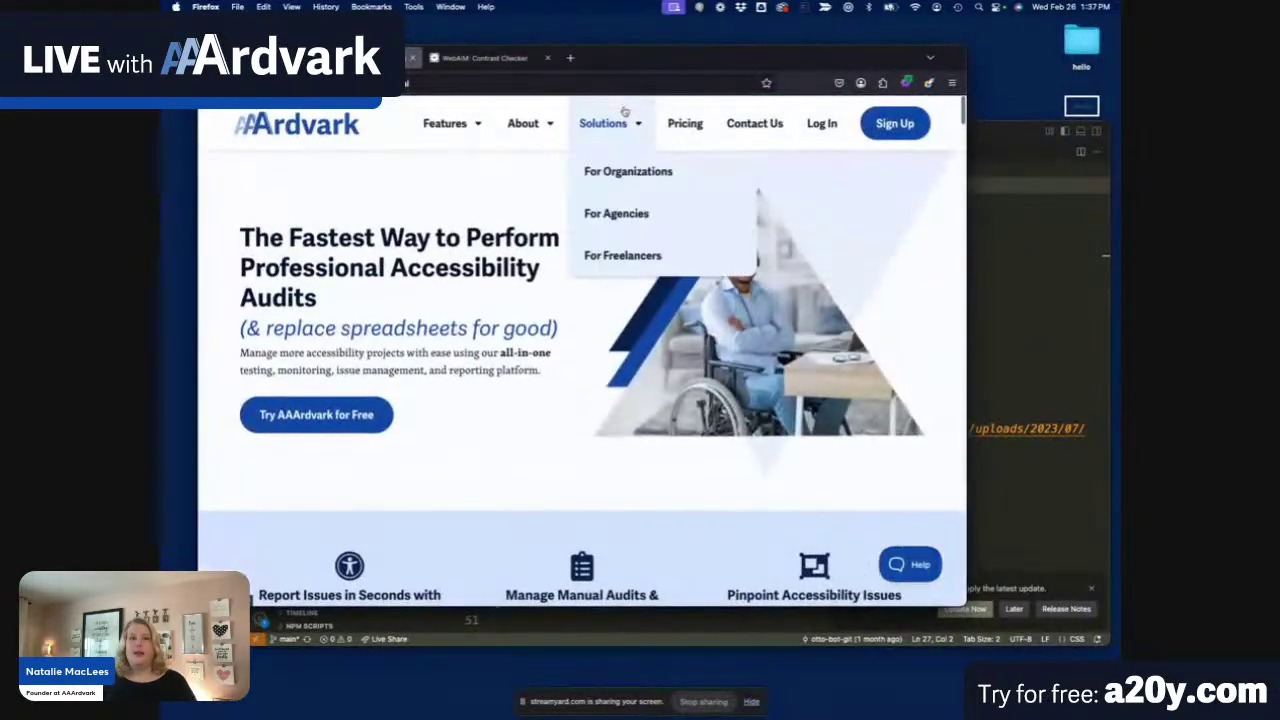
click(906, 83)
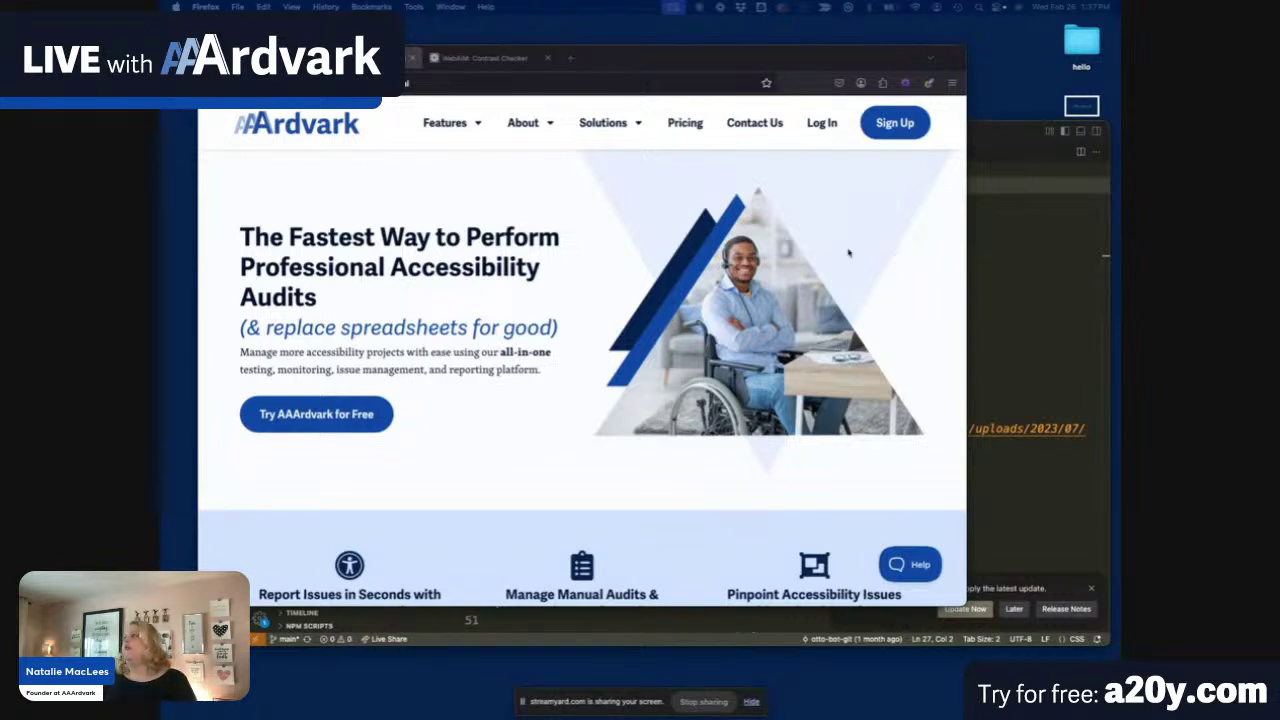
click(893, 234)
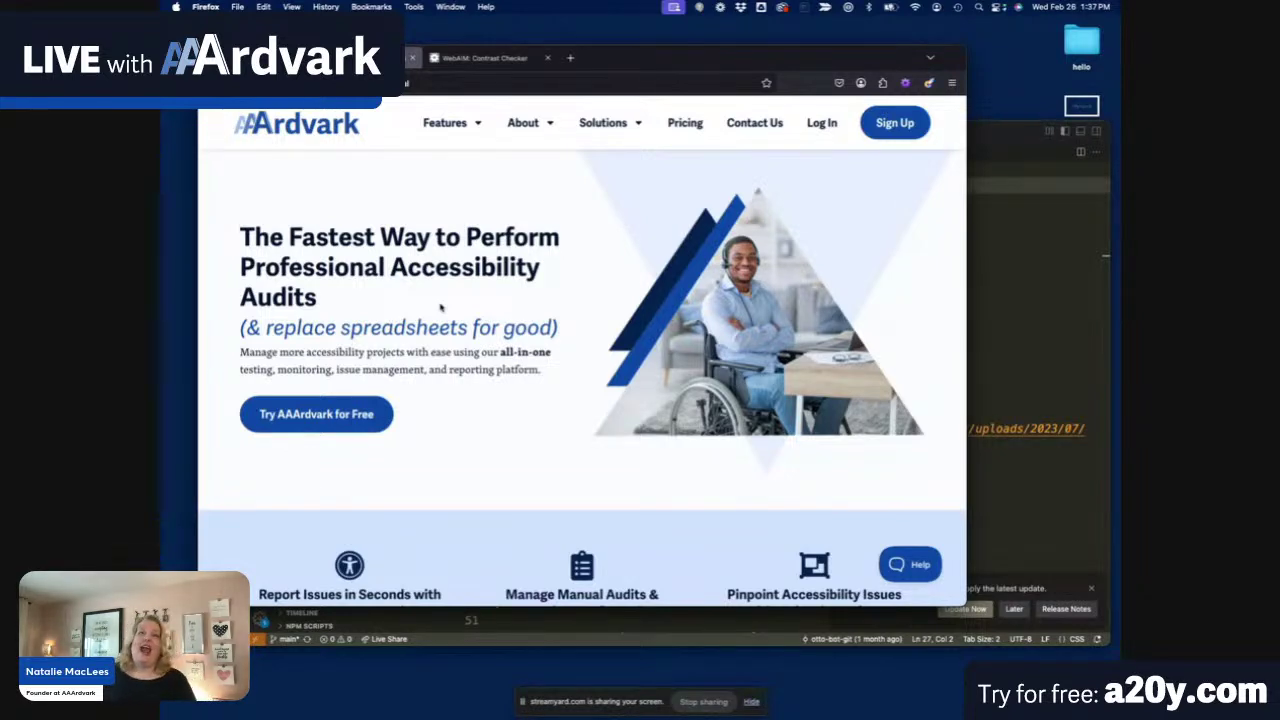
Disable all CSS styles on the AAArdvark homepage.
click(907, 84)
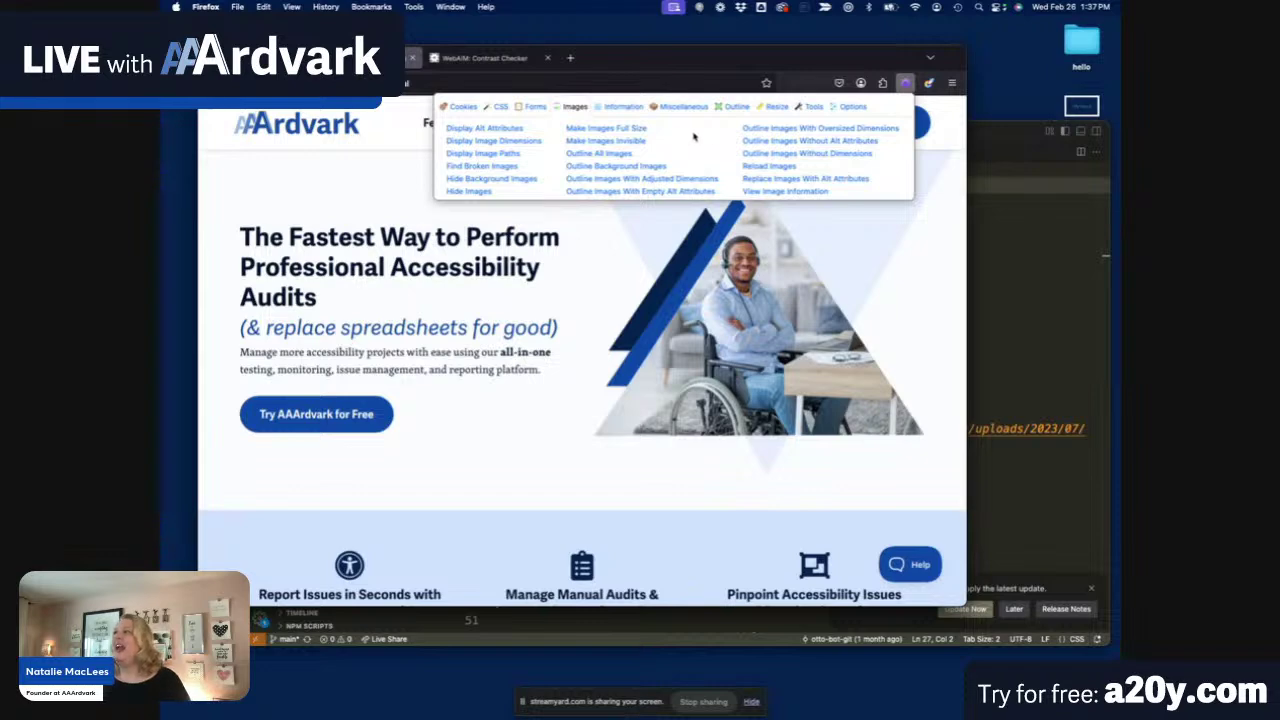
click(497, 107)
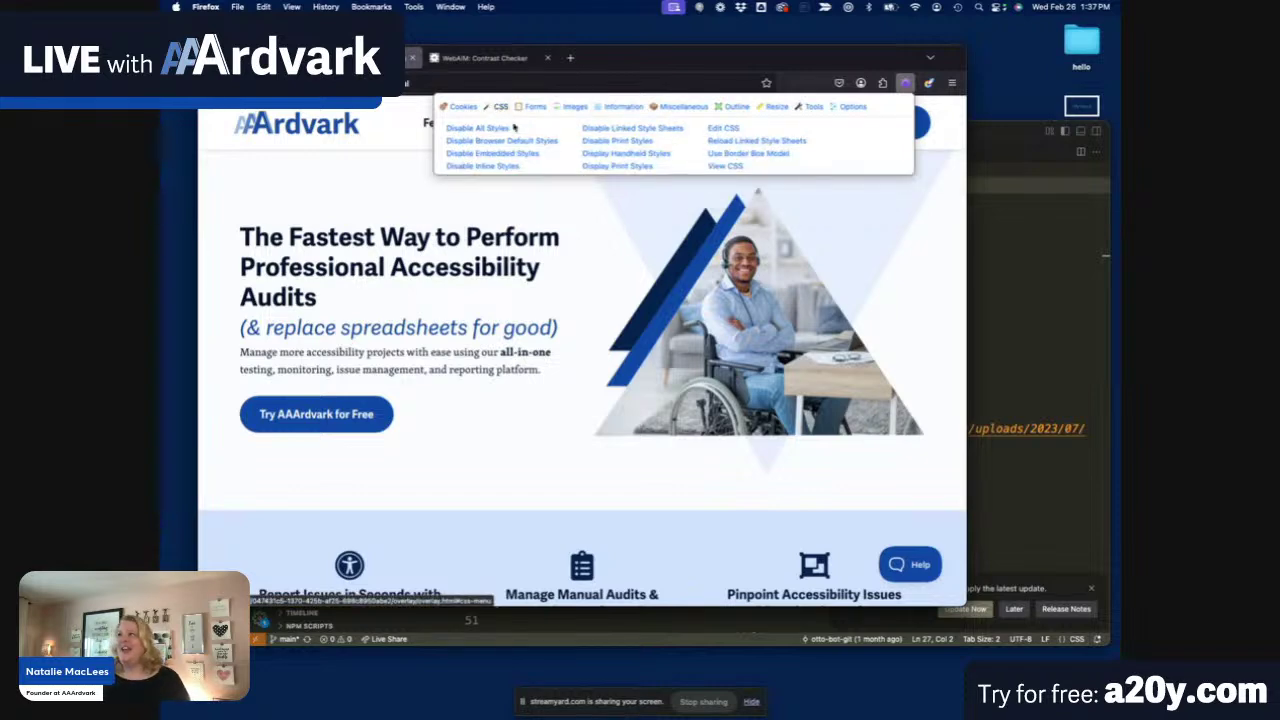
click(486, 130)
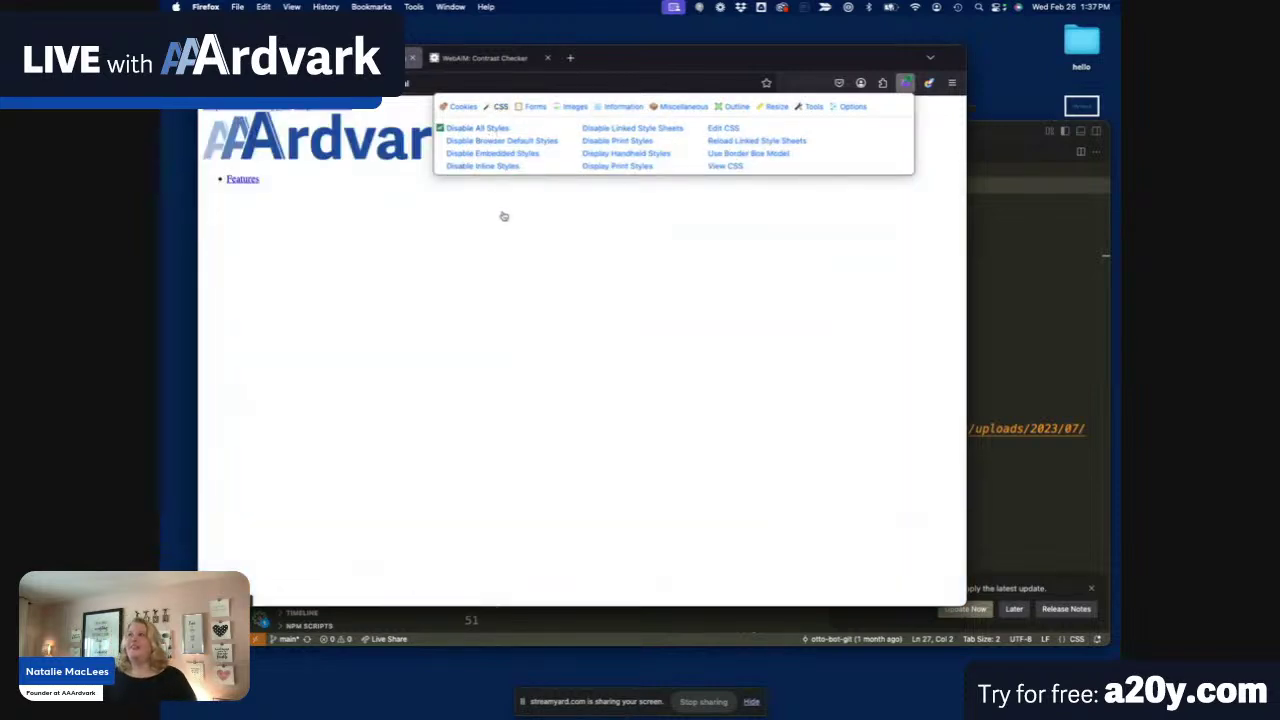
click(908, 190)
Examine the unstyled logo, the first navigation list from Features to Log In, and its submenu arrow icons.
scroll(740, 236, down, 5)
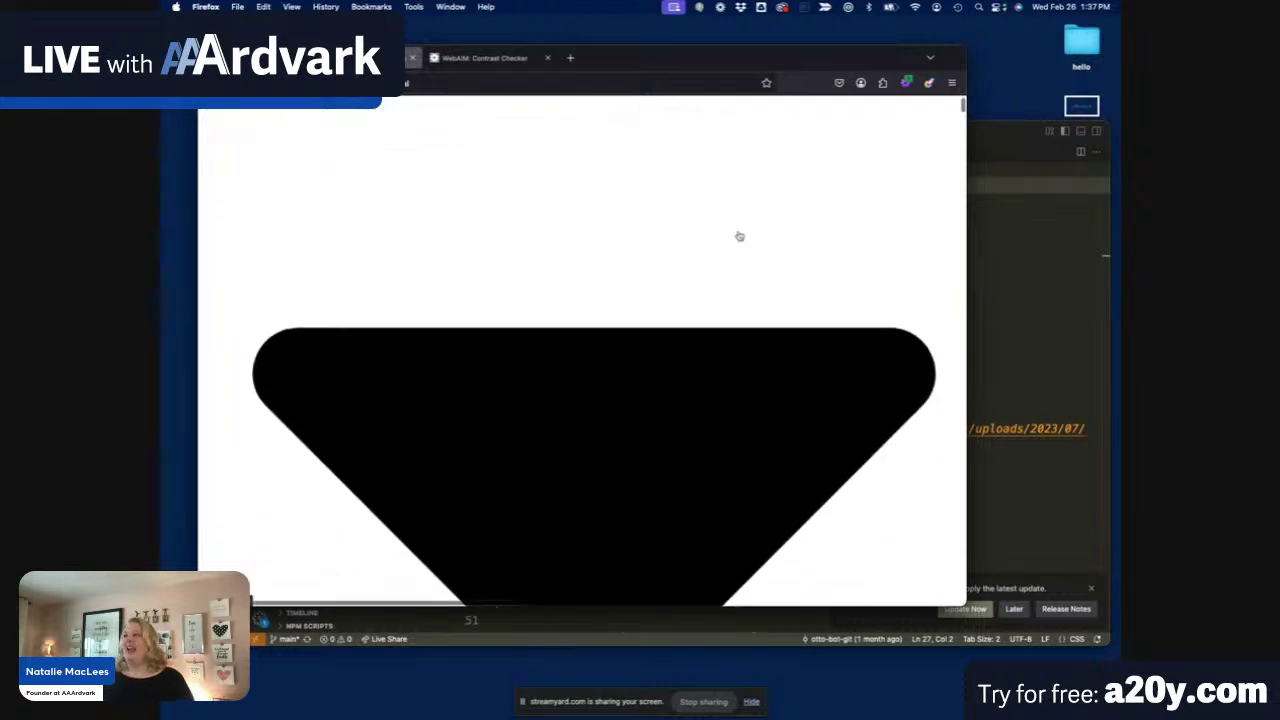
scroll(740, 236, down, 5)
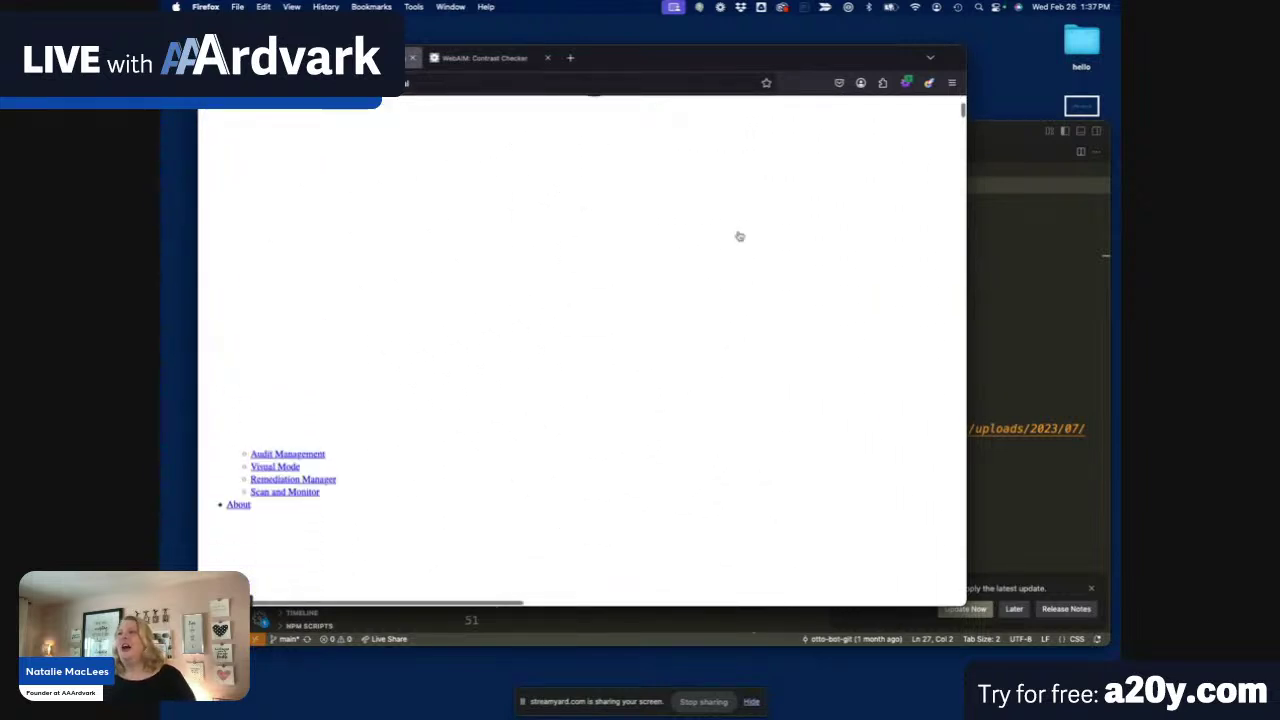
scroll(740, 236, up, 7)
scroll(740, 236, up, 5)
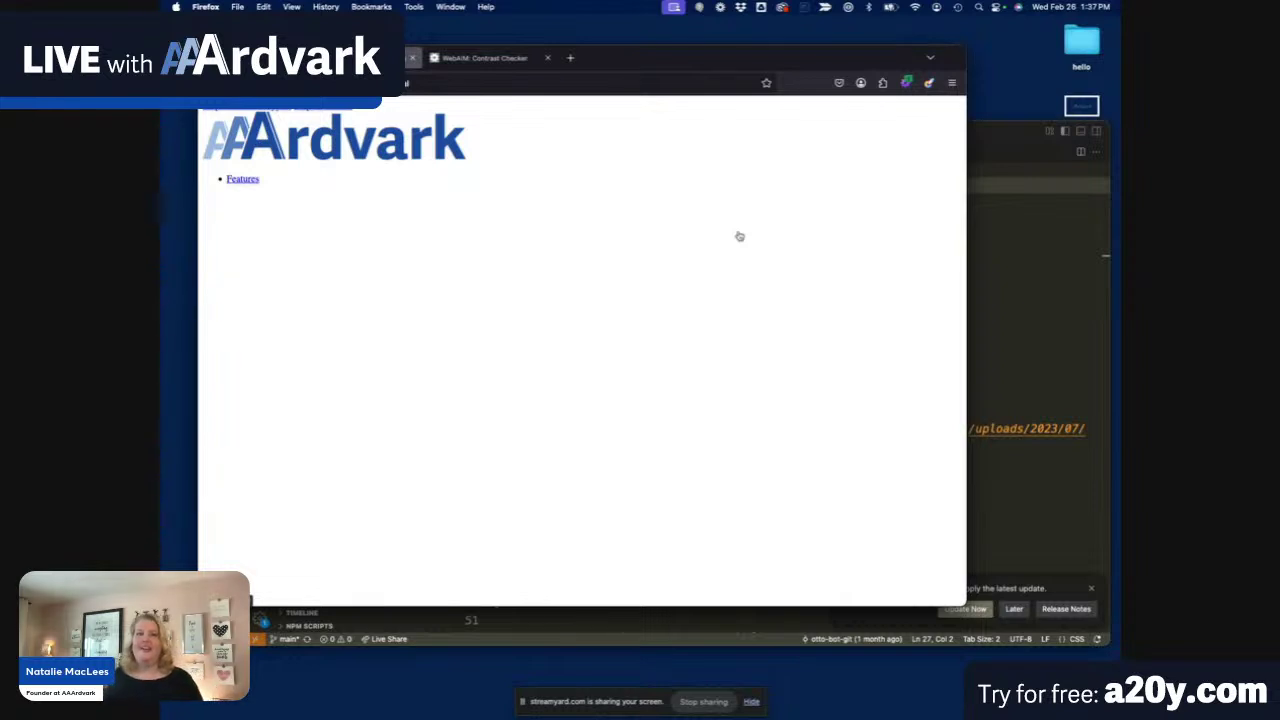
scroll(740, 236, down, 5)
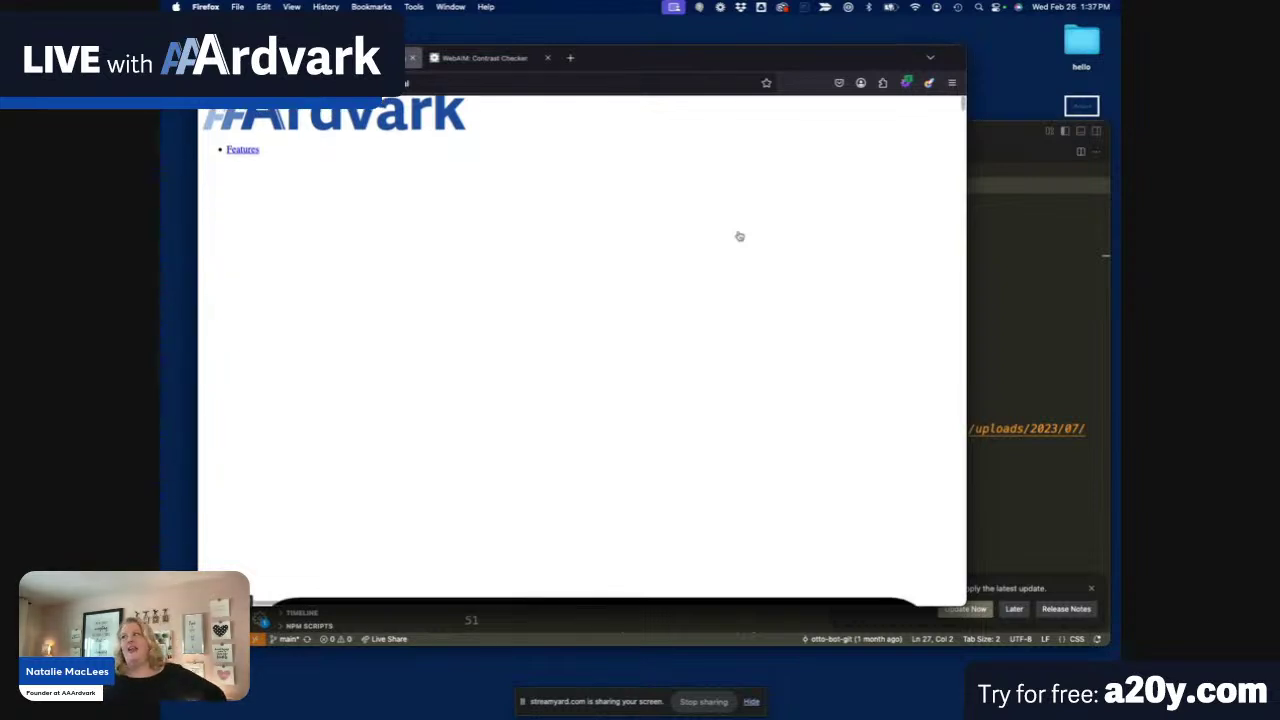
scroll(740, 236, down, 5)
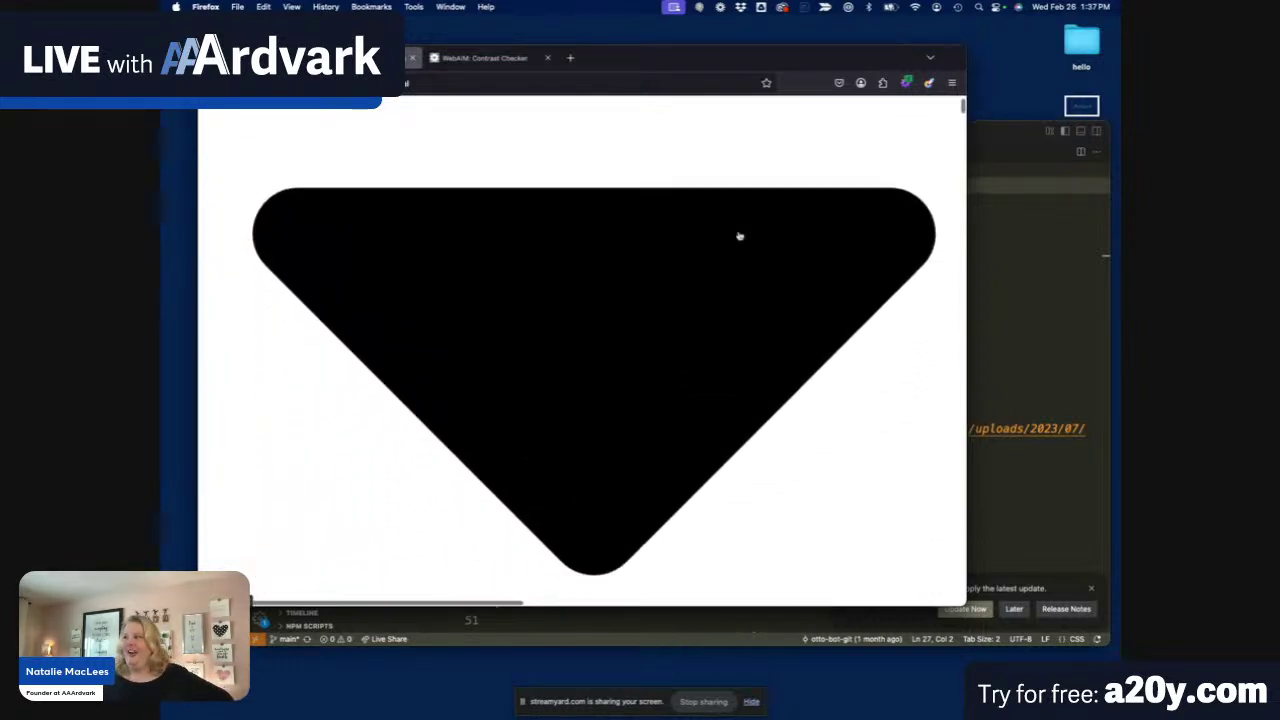
scroll(740, 236, down, 1)
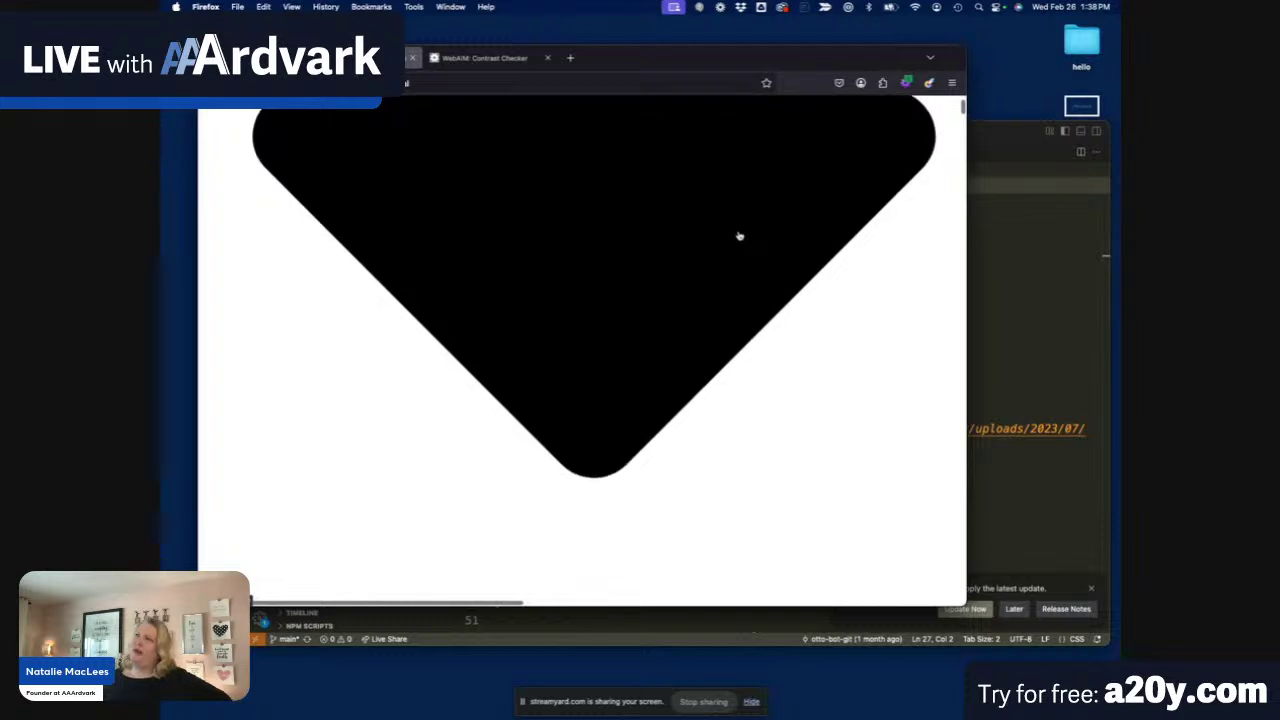
scroll(740, 236, down, 3)
scroll(740, 236, down, 5)
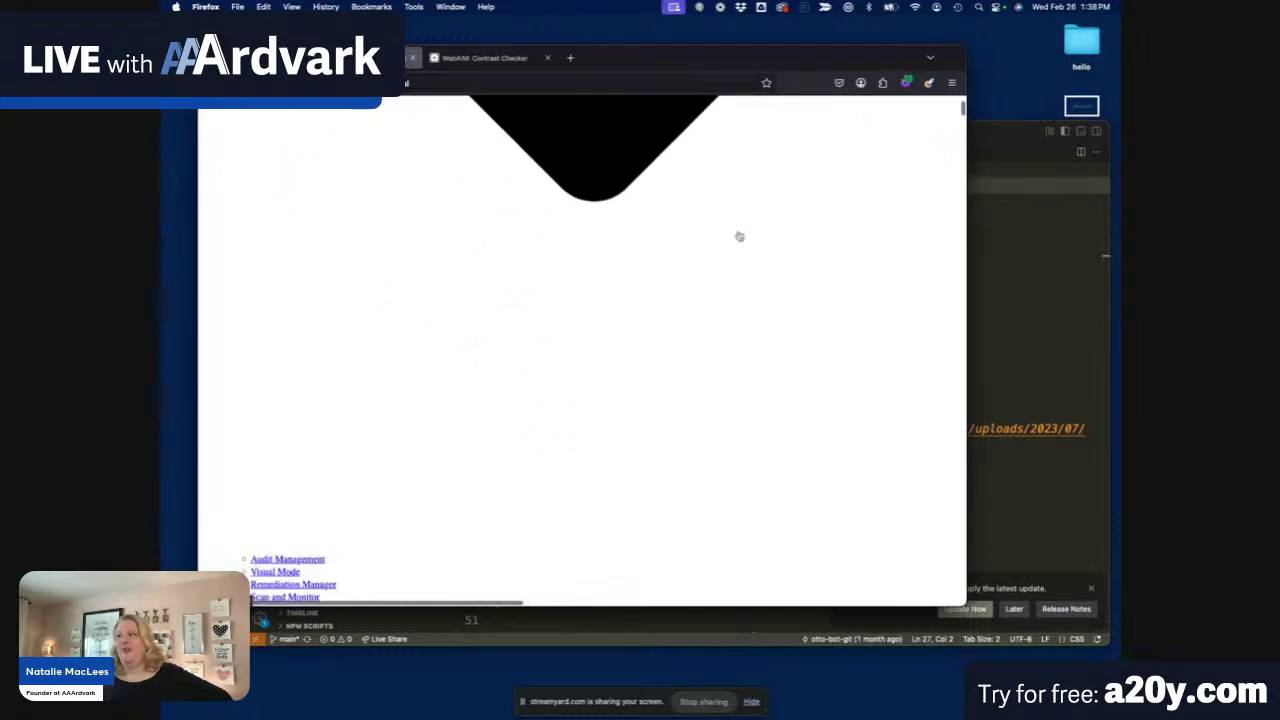
scroll(740, 236, down, 5)
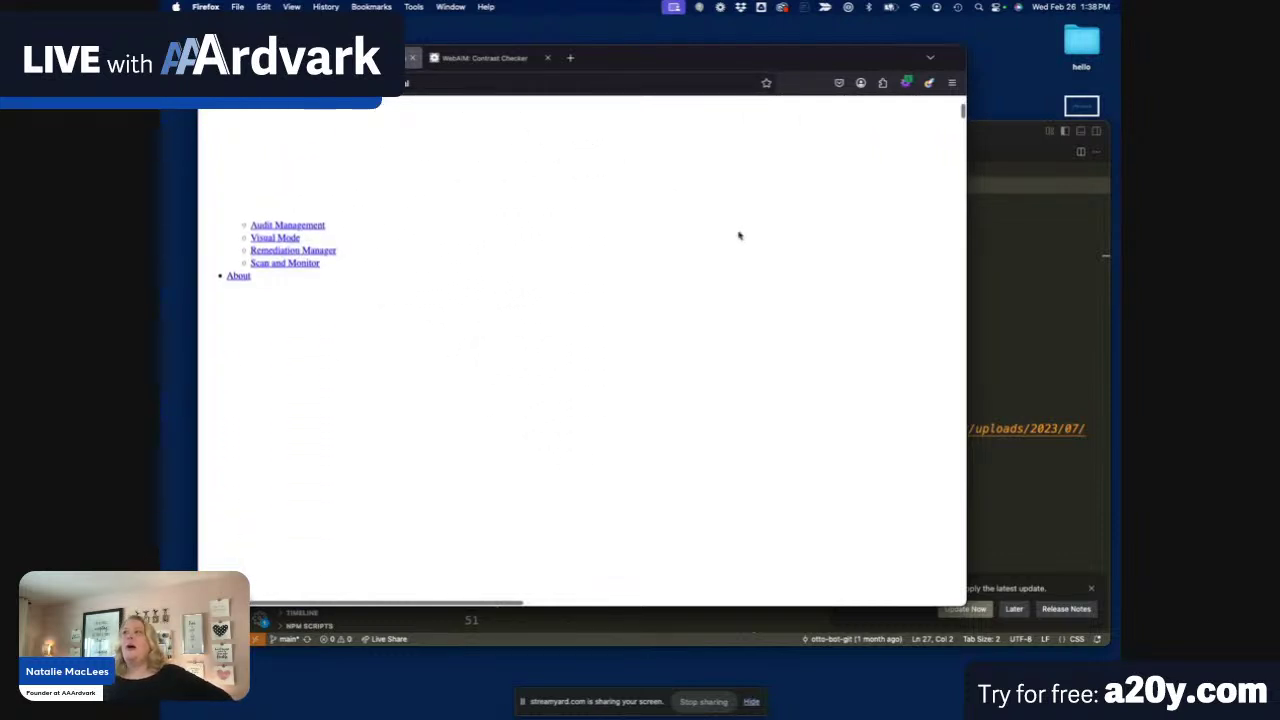
scroll(740, 236, down, 8)
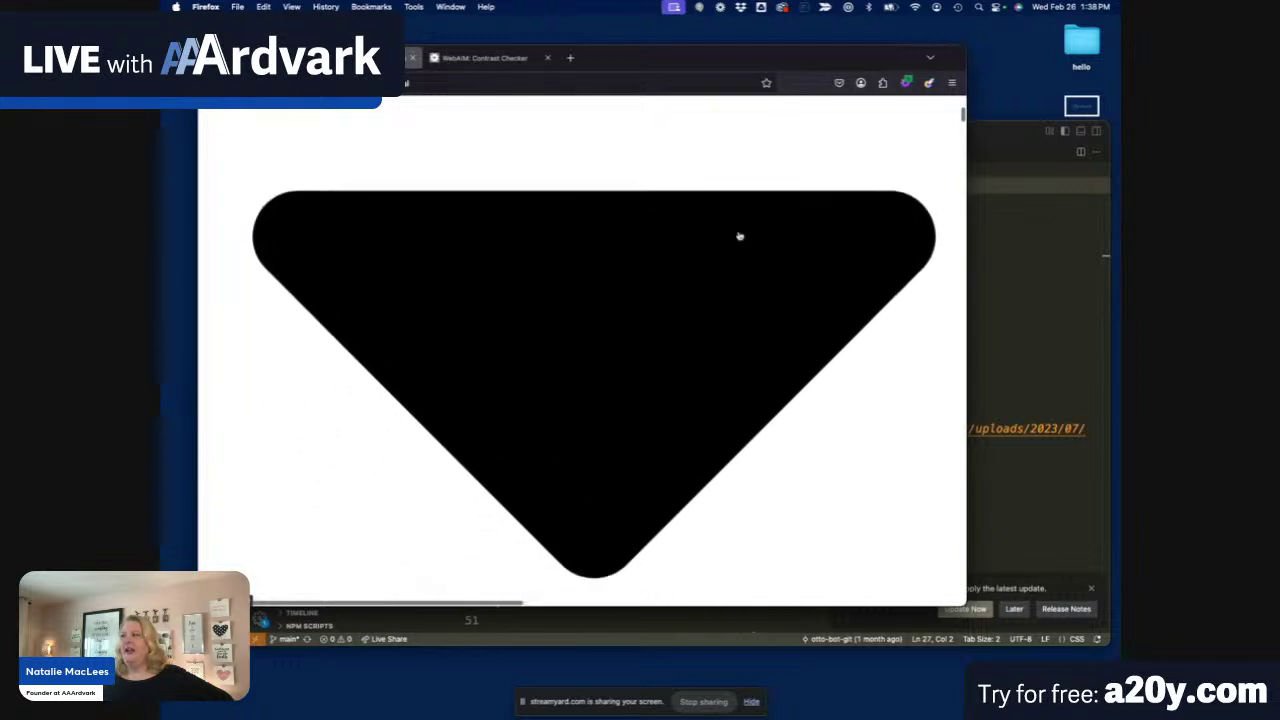
scroll(740, 236, down, 8)
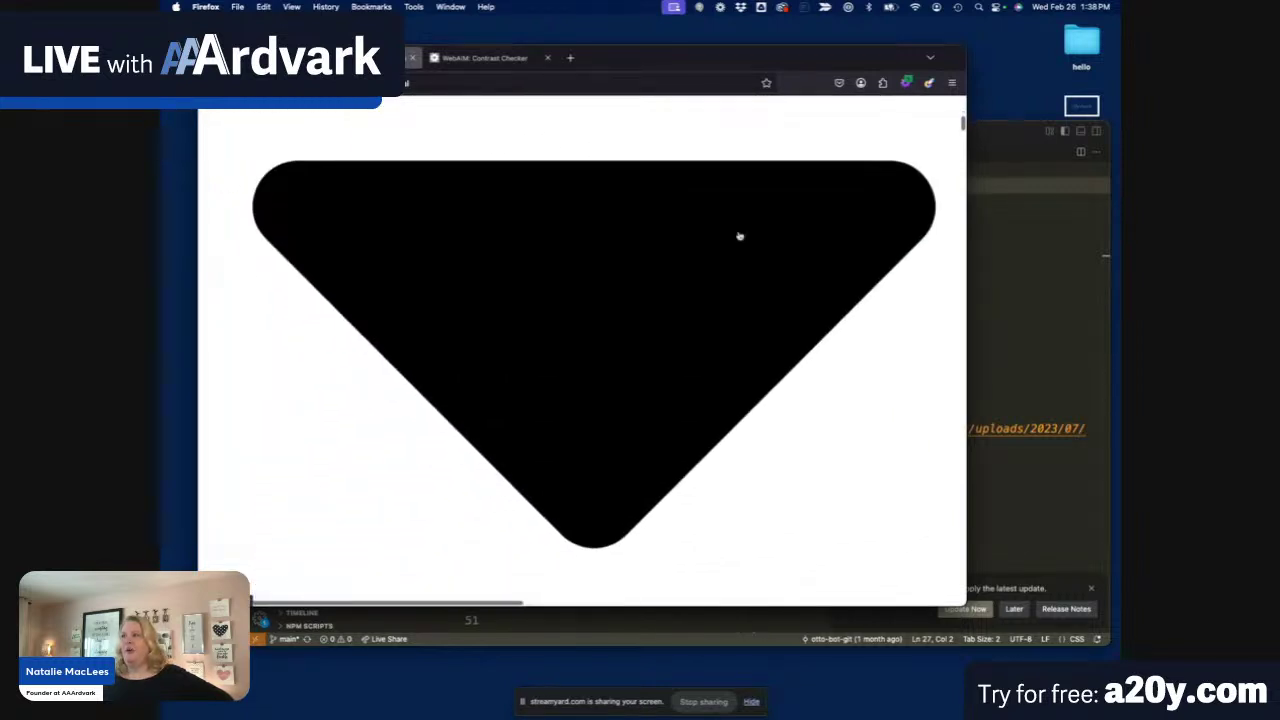
scroll(740, 236, down, 8)
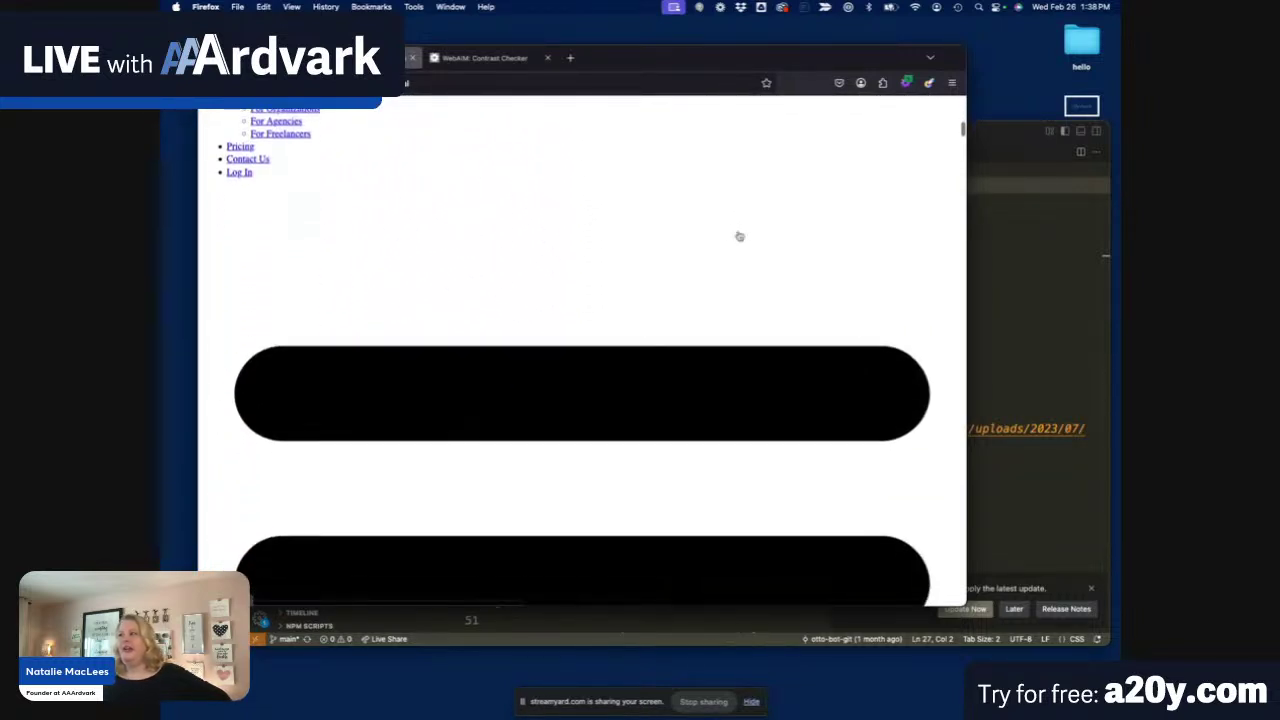
Examine the unstyled menu and close icons and the second navigation list through its Sign Up link.
scroll(740, 236, down, 8)
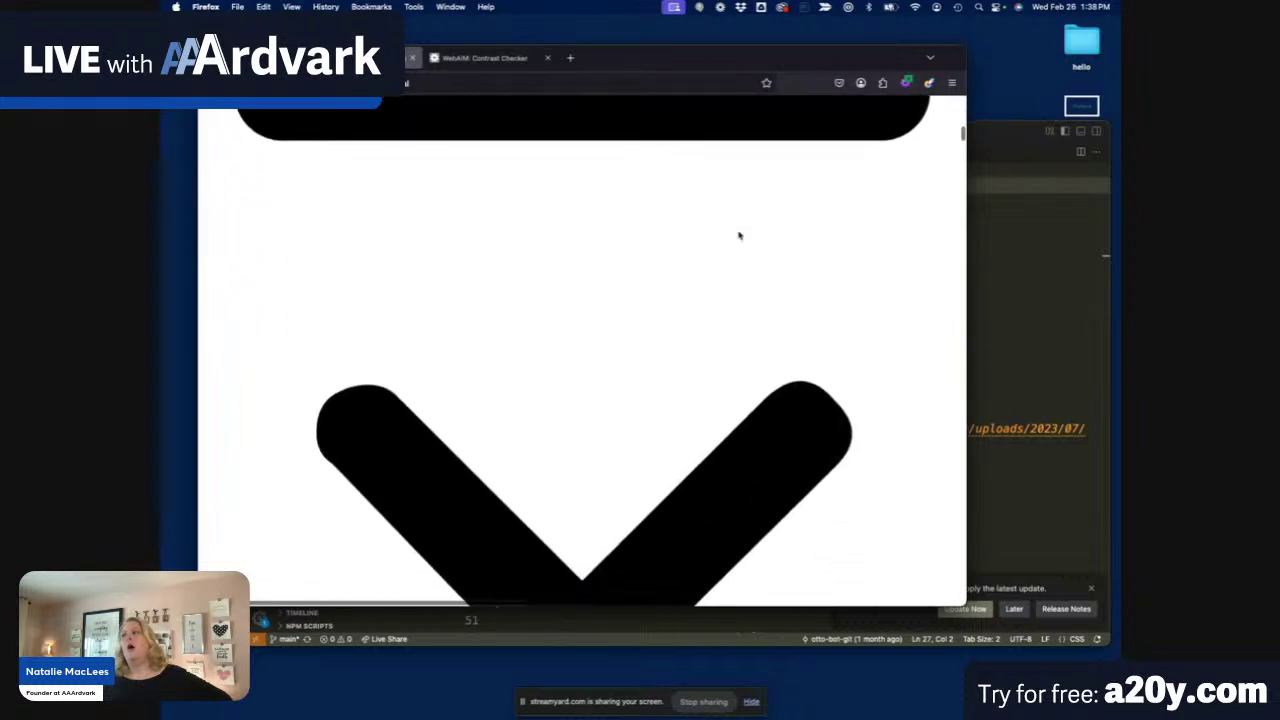
scroll(740, 236, down, 8)
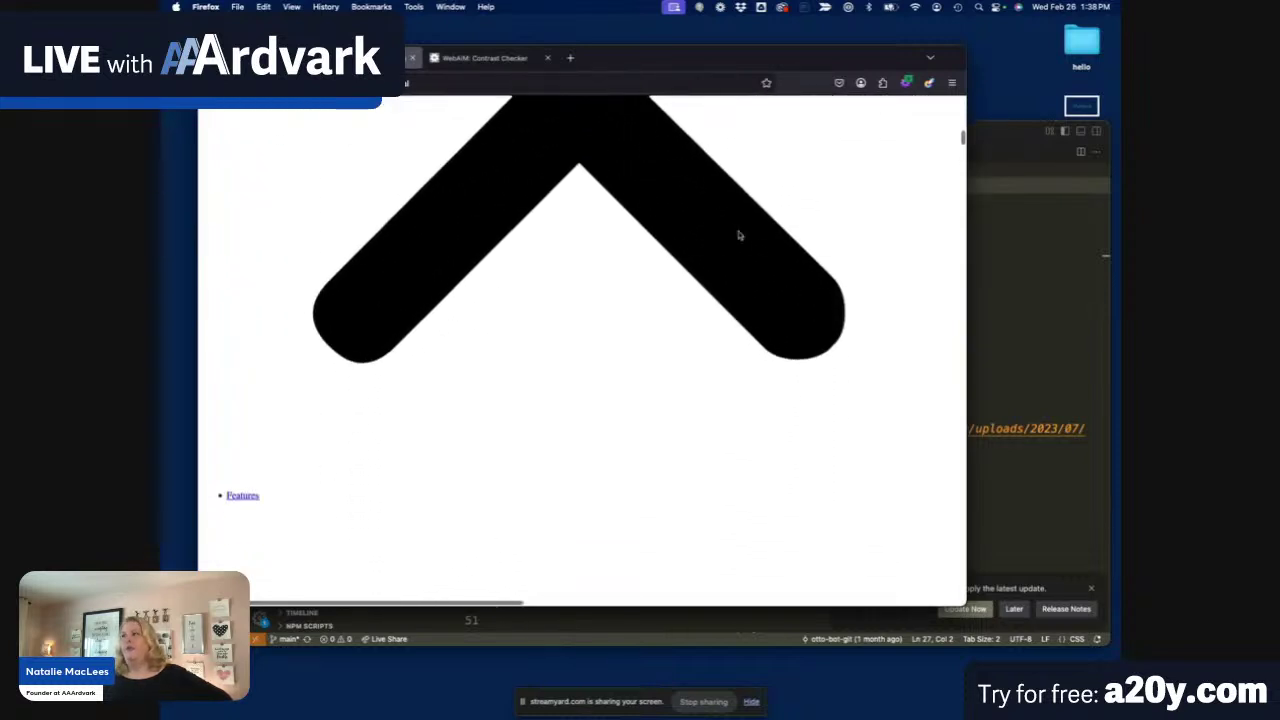
scroll(740, 236, down, 4)
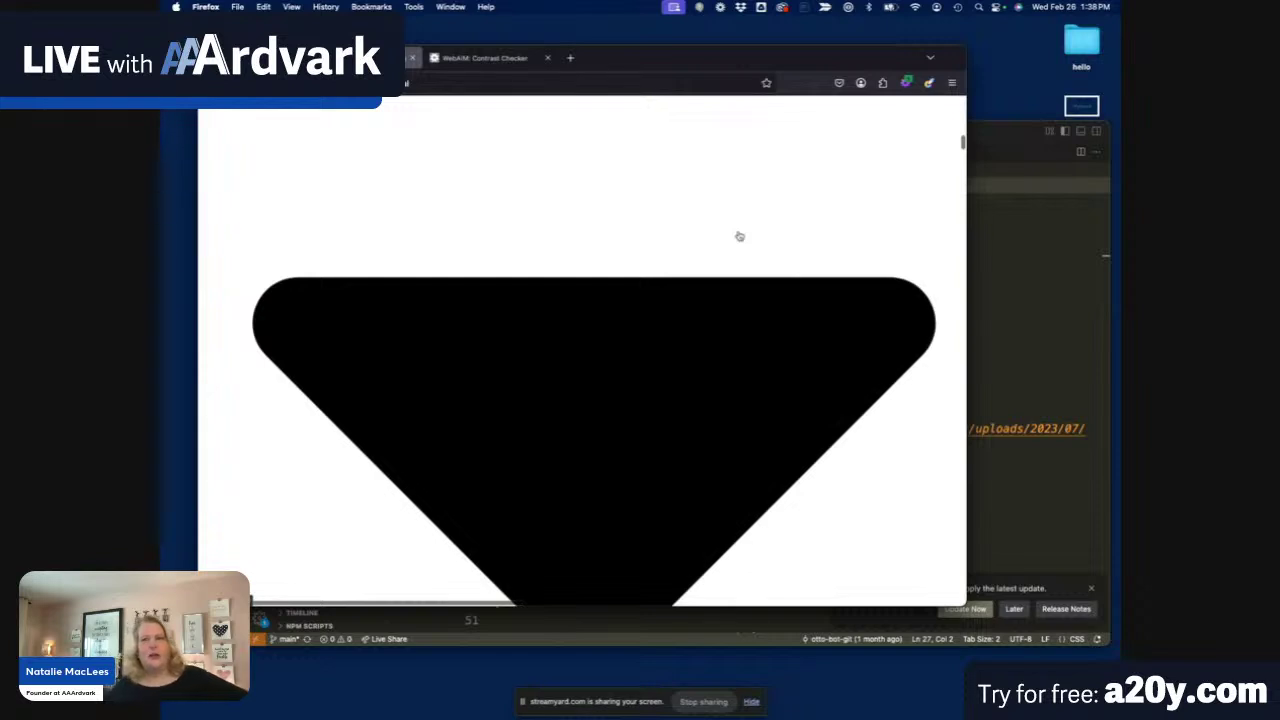
scroll(740, 236, down, 10)
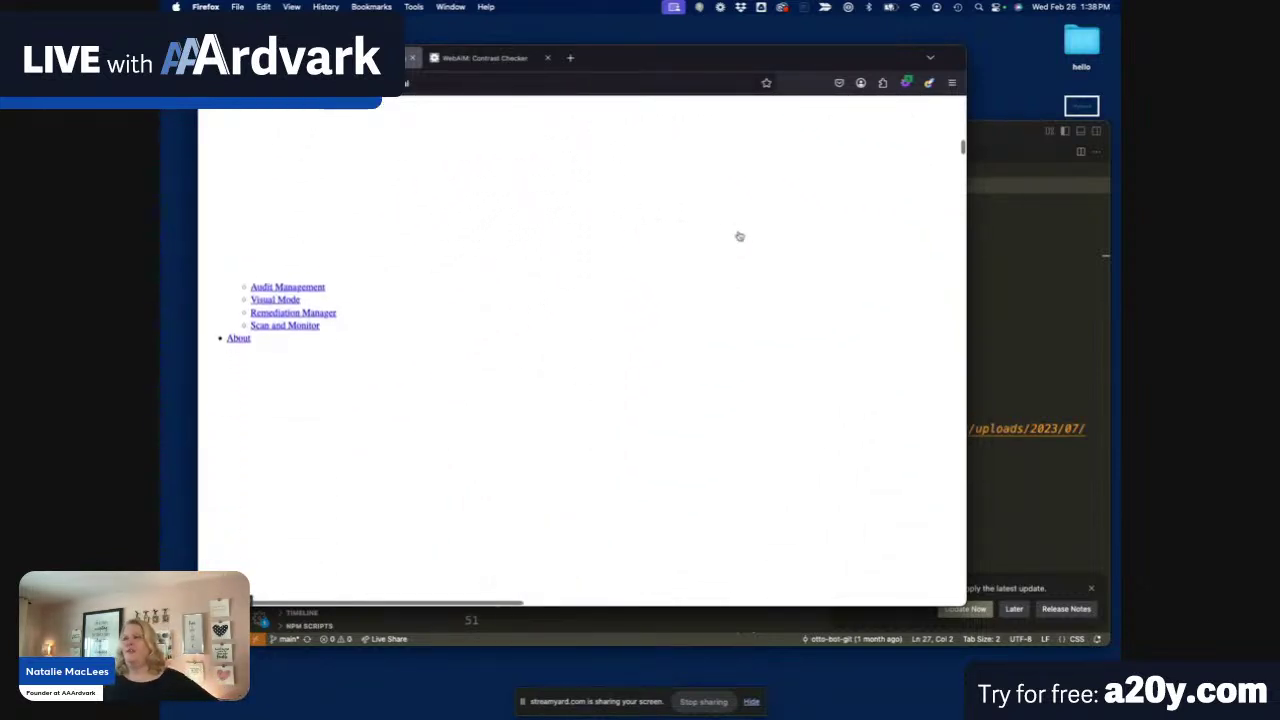
scroll(740, 236, down, 1)
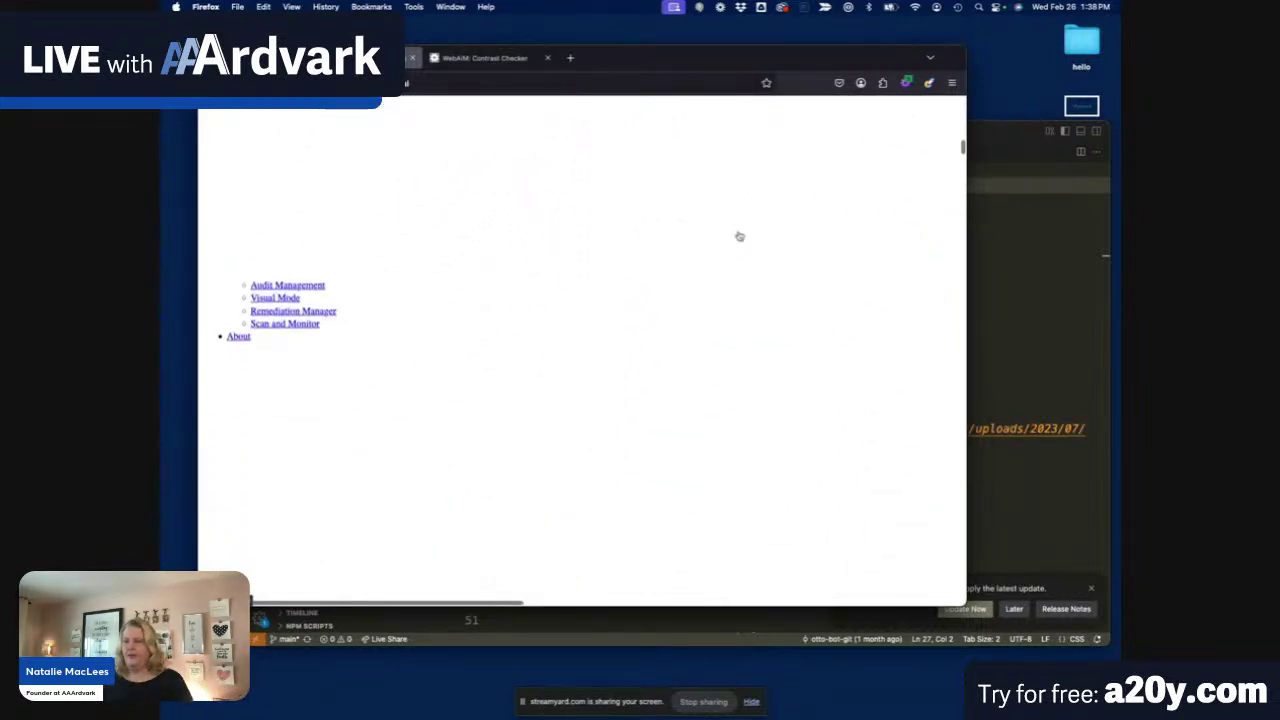
scroll(740, 236, down, 10)
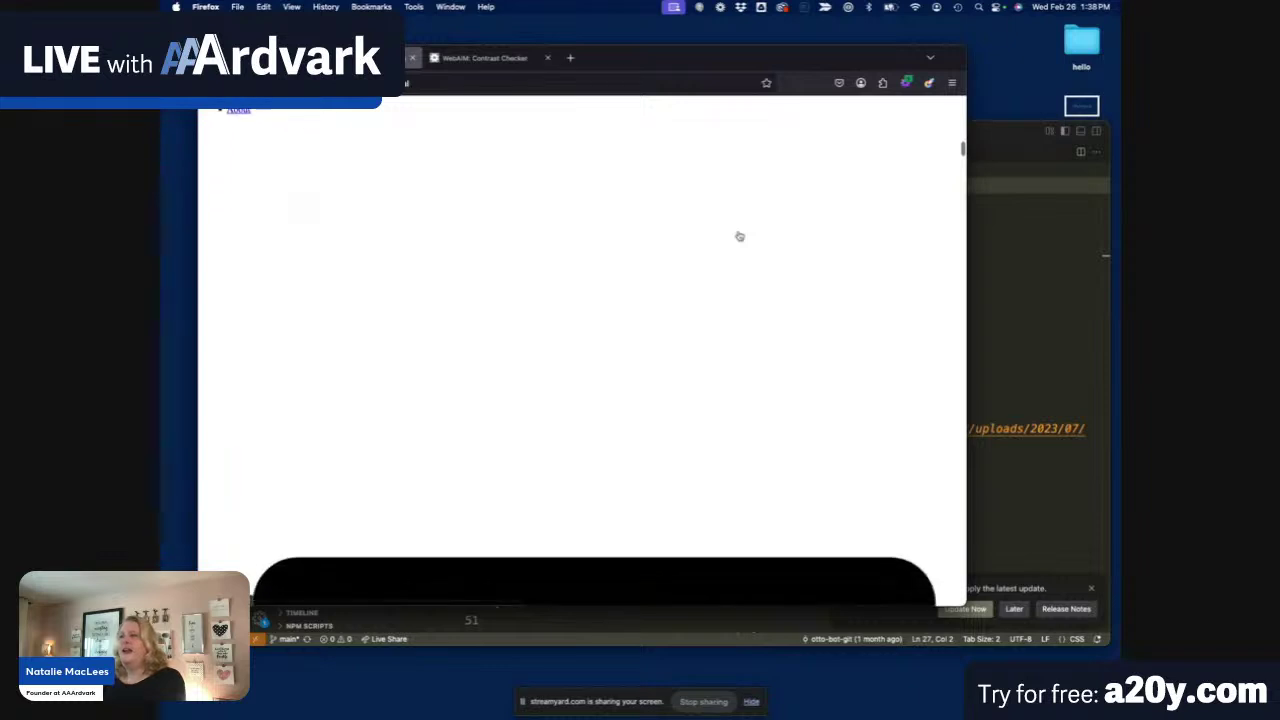
scroll(739, 236, down, 10)
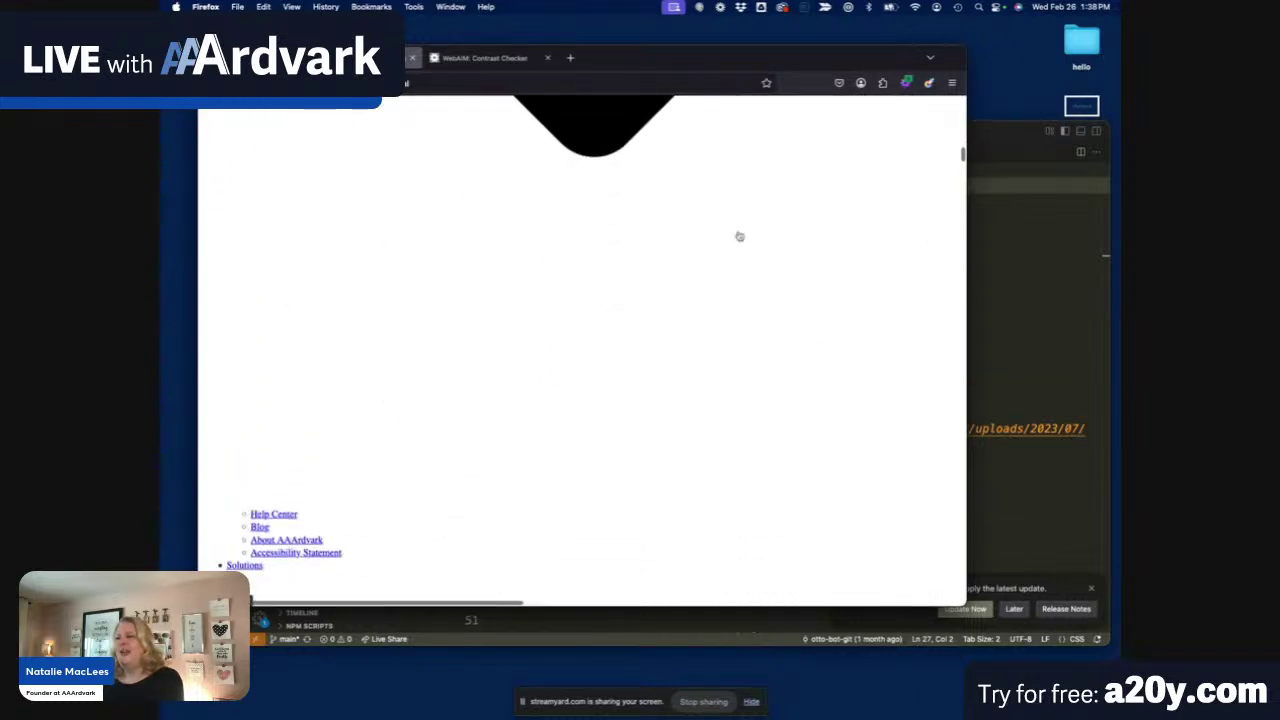
scroll(739, 236, down, 10)
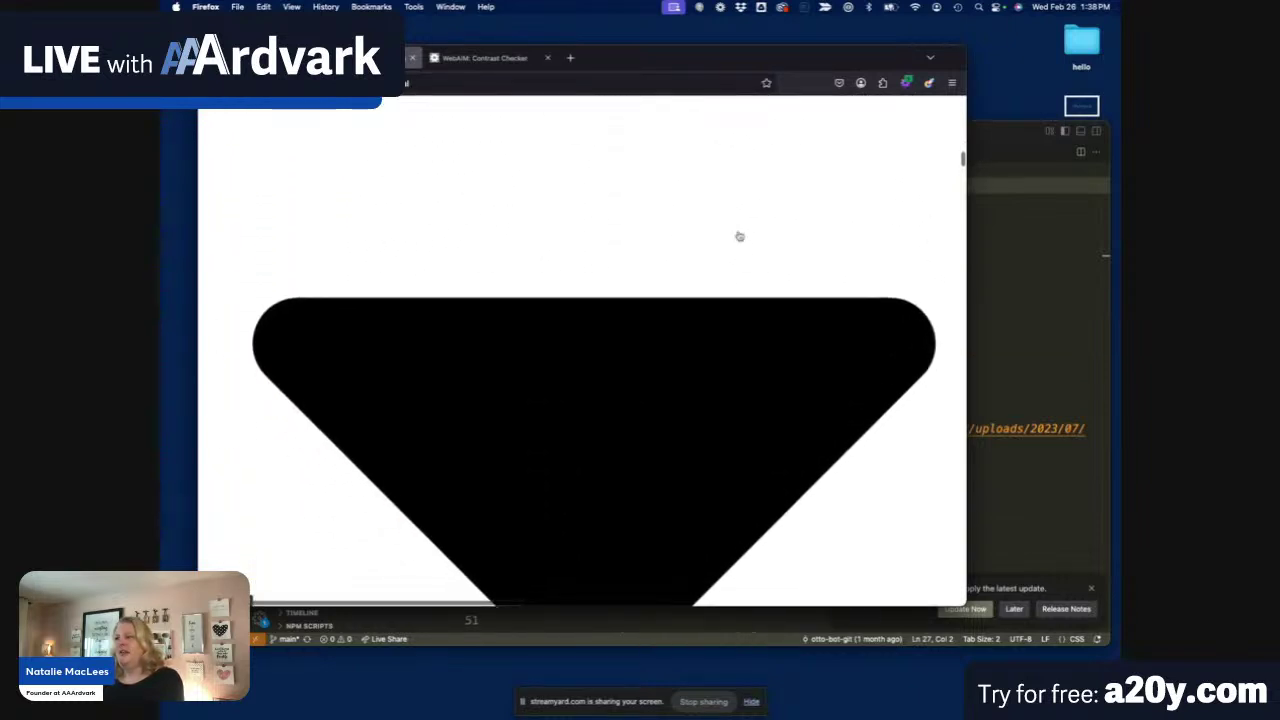
scroll(739, 236, down, 5)
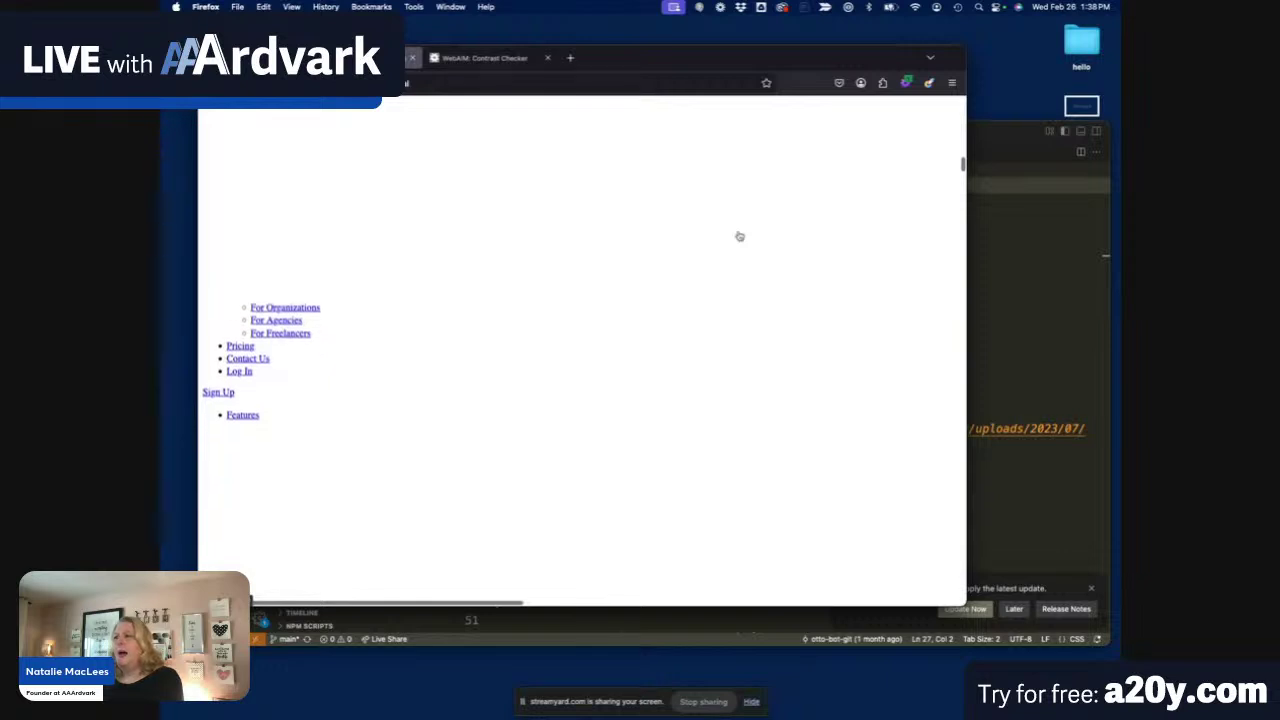
Check the remaining repeated navigation lists and enlarged icons that precede the unstyled homepage's main content.
scroll(739, 236, down, 15)
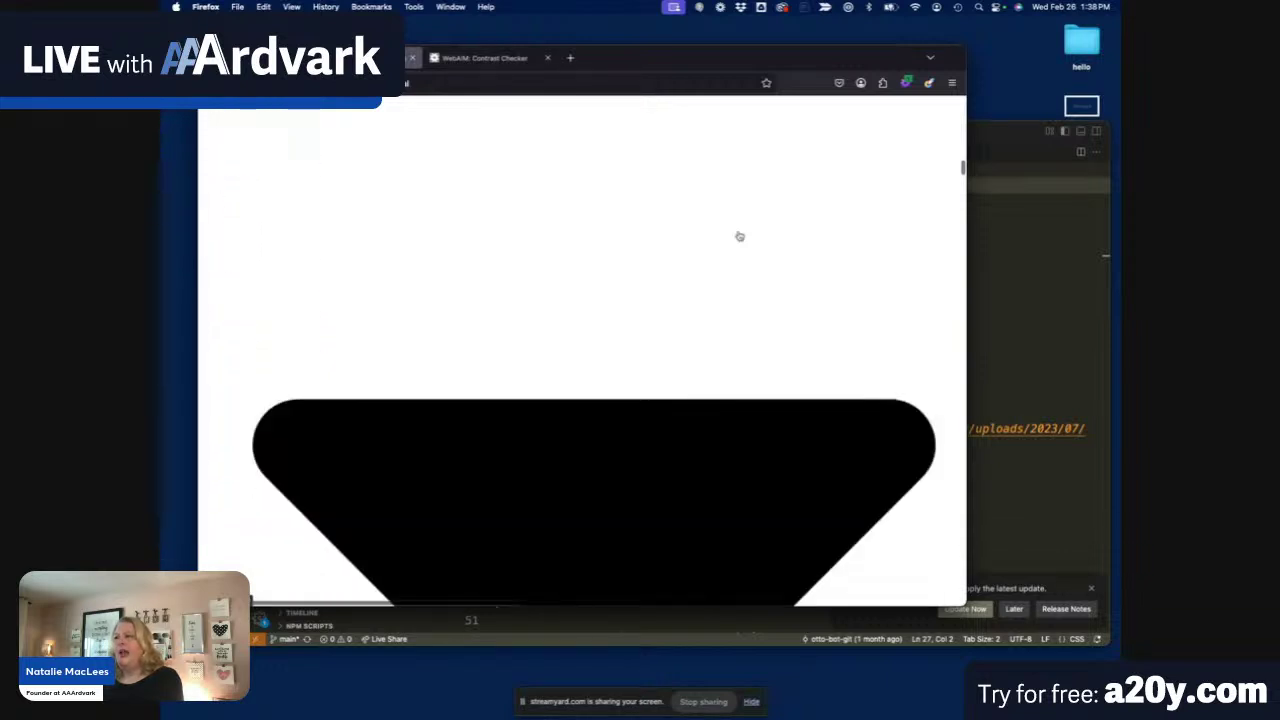
scroll(739, 236, down, 15)
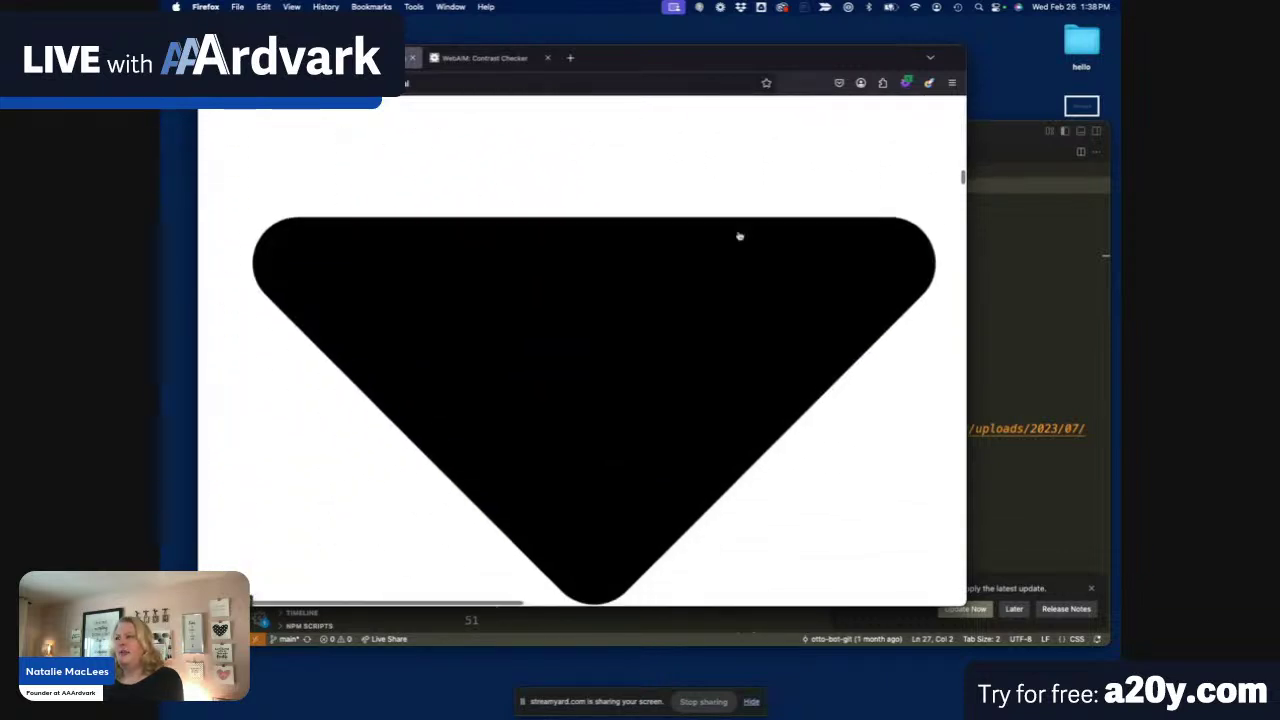
scroll(739, 236, down, 15)
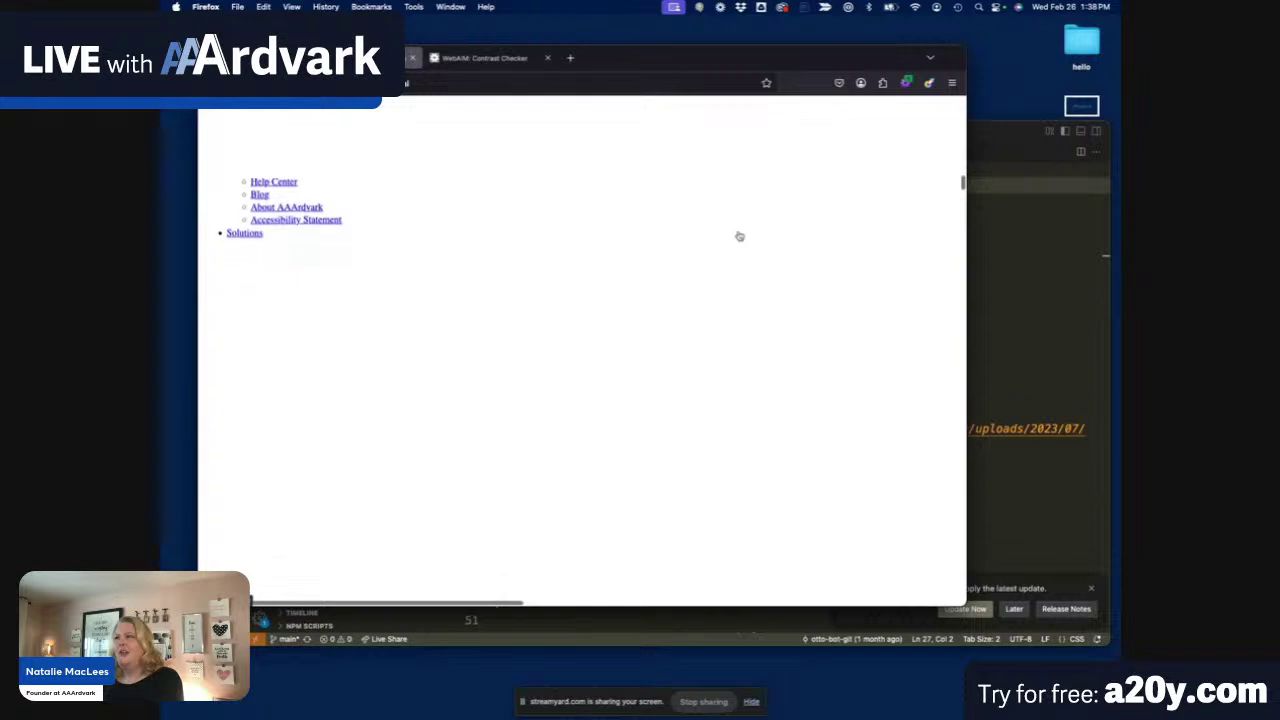
scroll(739, 236, down, 15)
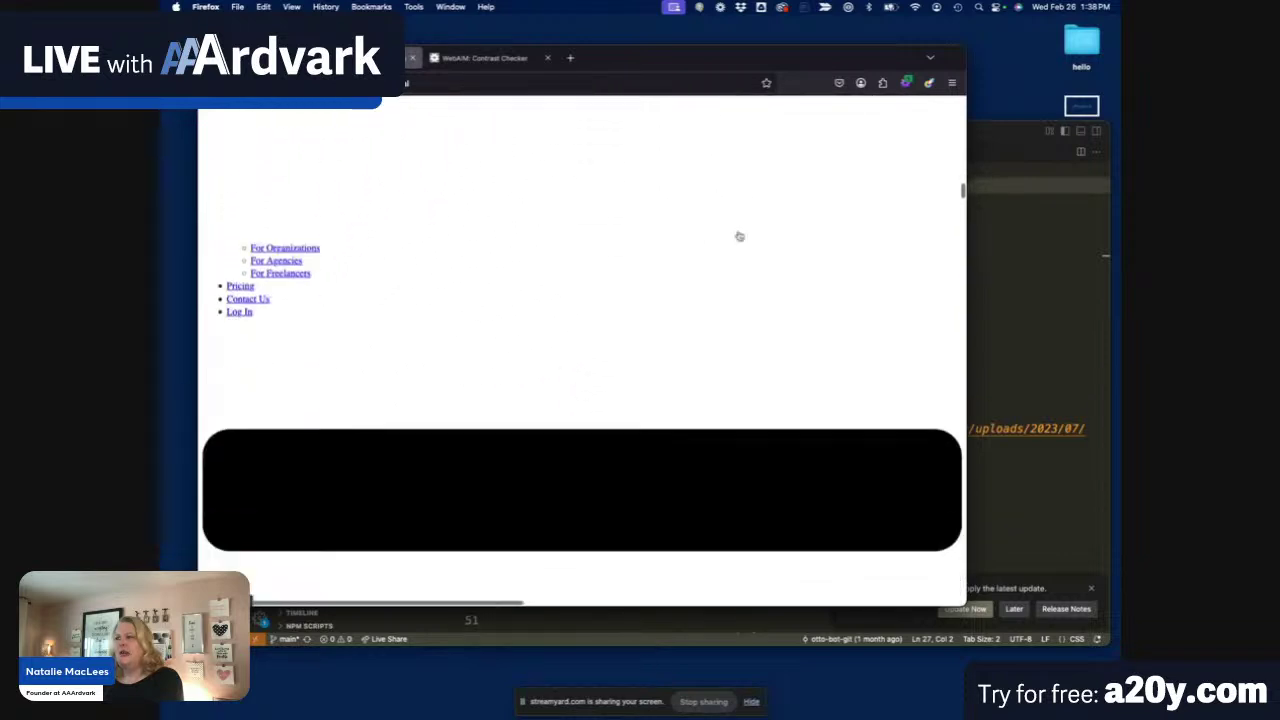
scroll(739, 236, down, 15)
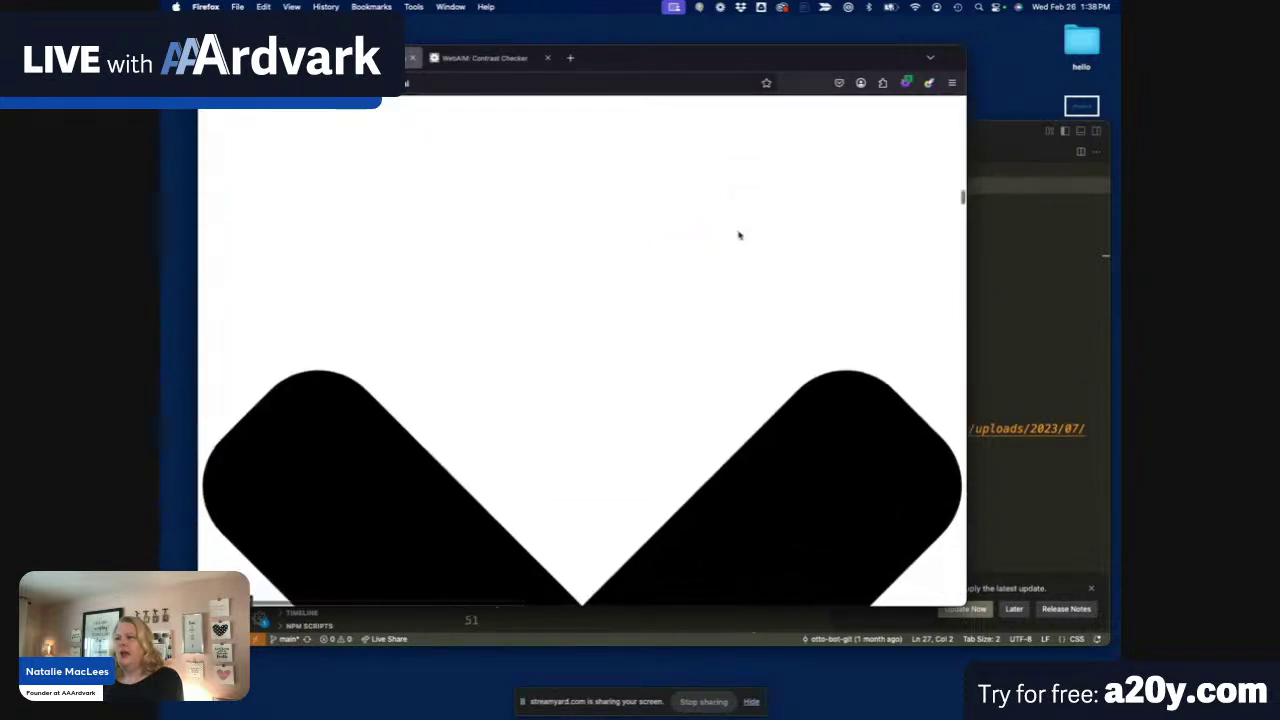
scroll(739, 236, down, 15)
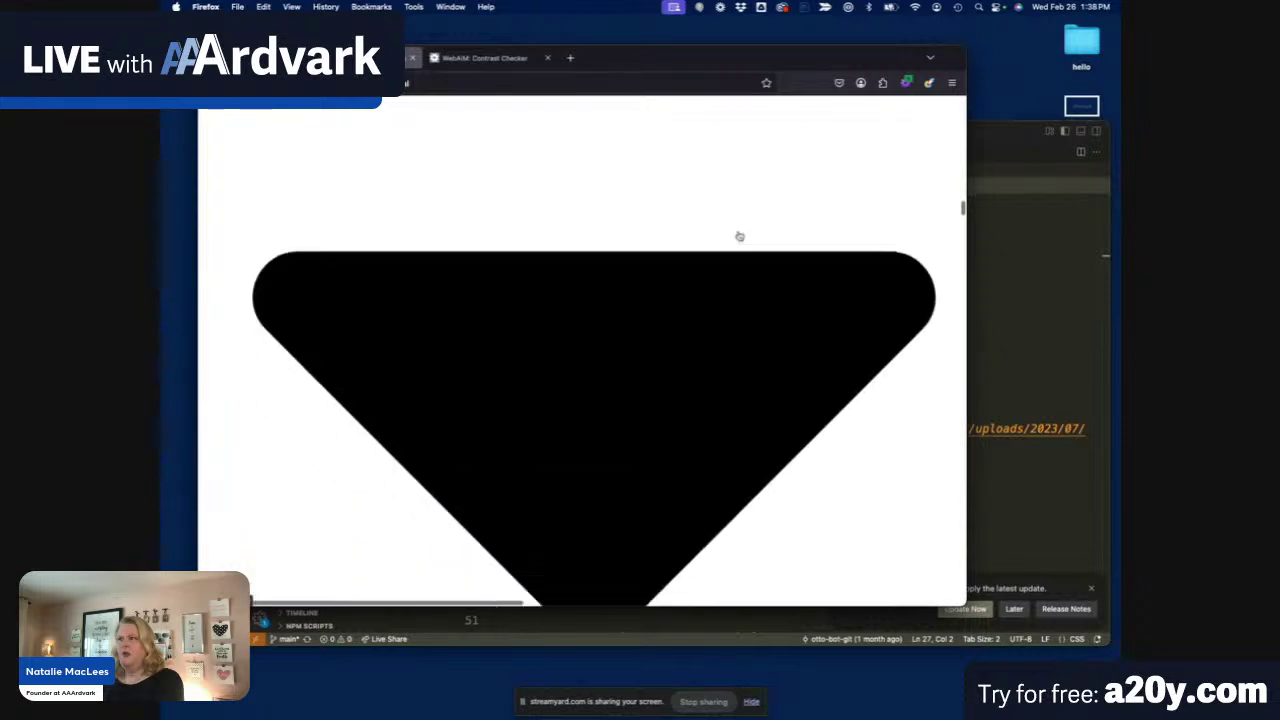
scroll(739, 236, down, 15)
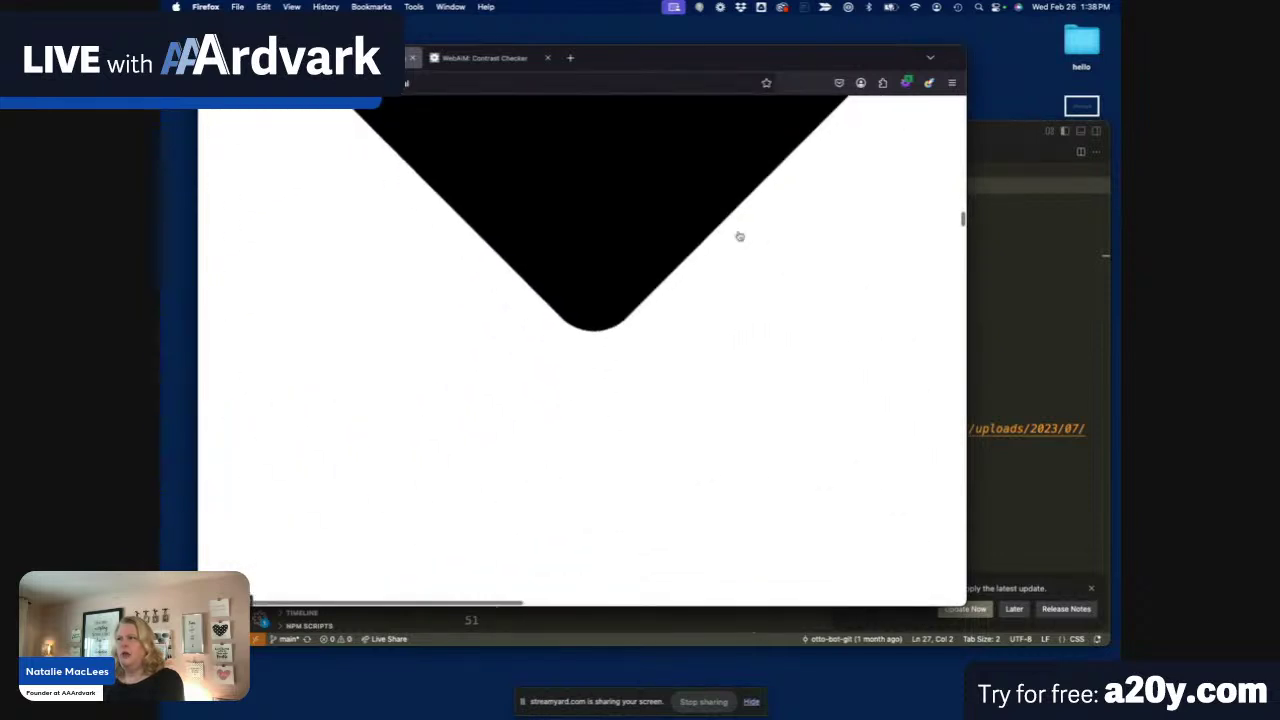
Review the unstyled "The Fastest Way to Perform Professional Accessibility Audits" section and the order of the navigation content before it.
scroll(739, 236, down, 10)
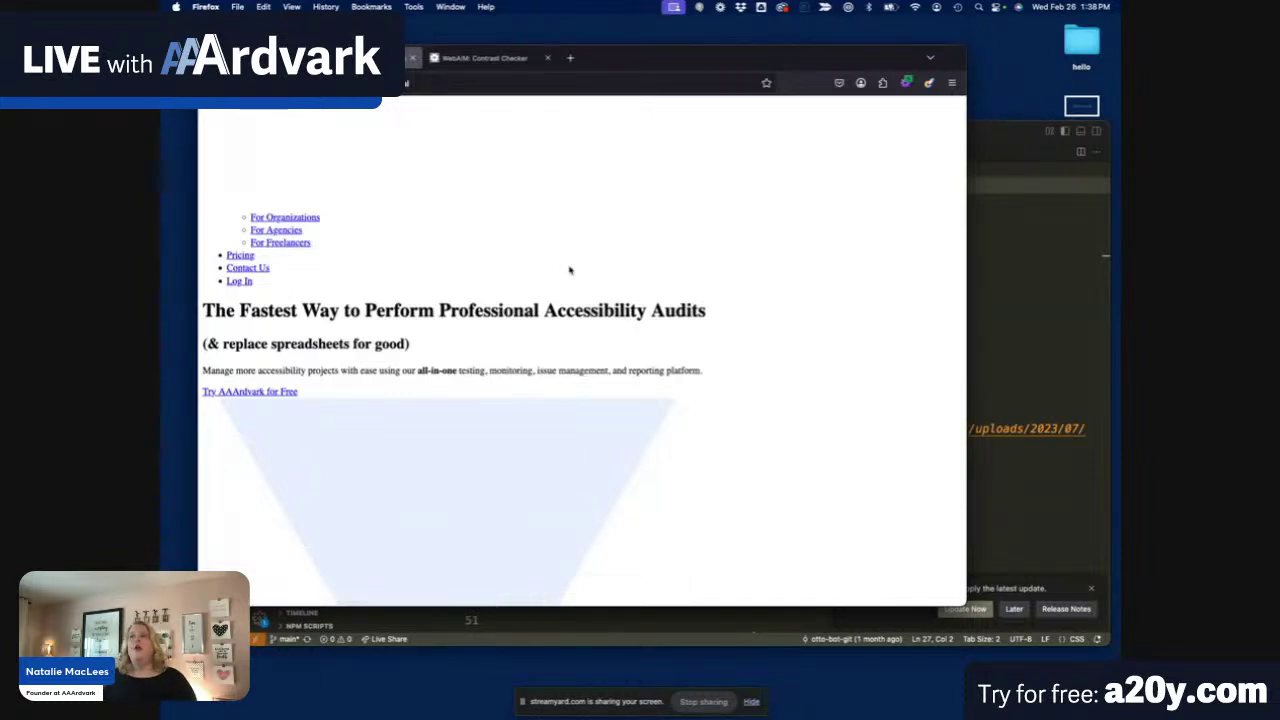
scroll(331, 283, up, 1)
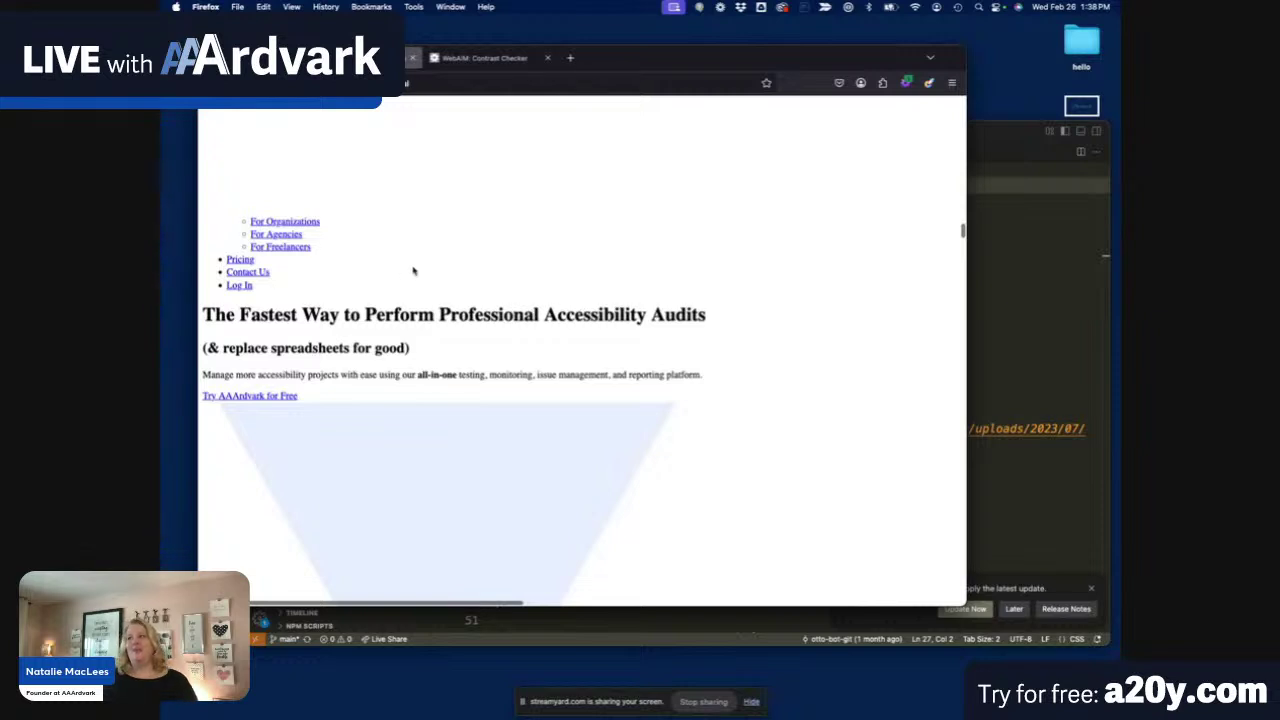
scroll(413, 270, down, 3)
scroll(413, 270, up, 4)
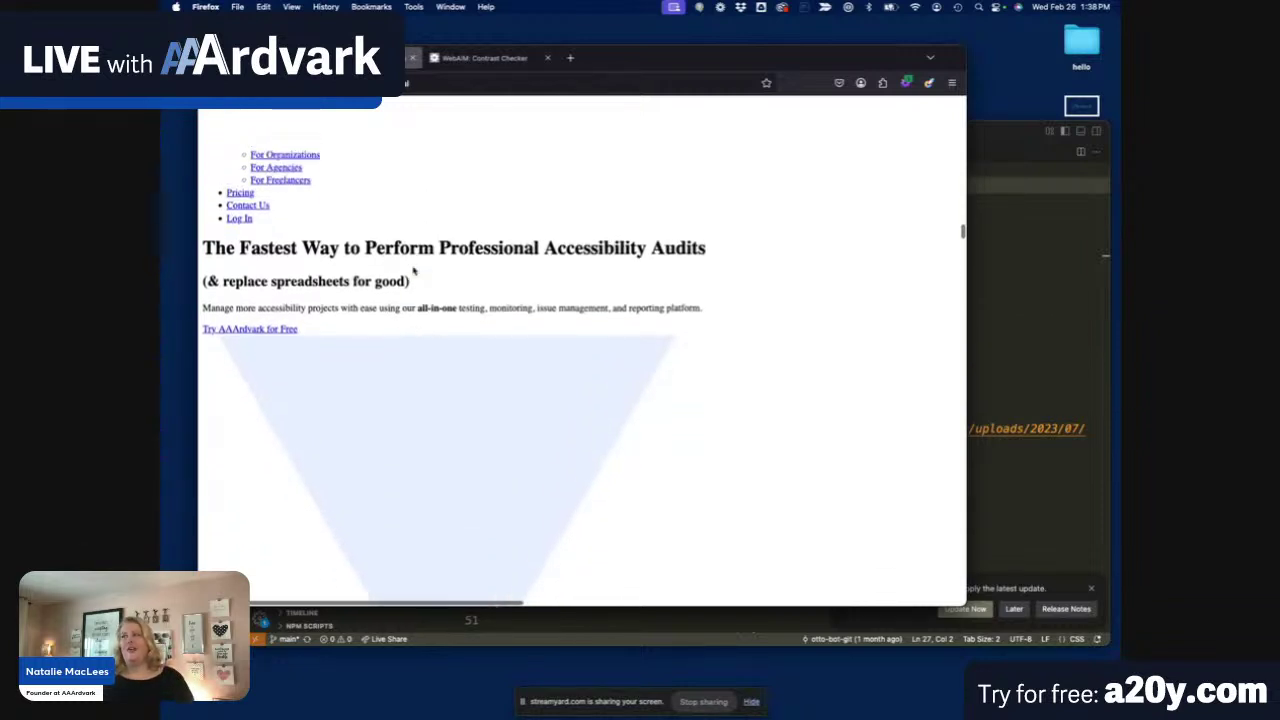
scroll(413, 270, up, 10)
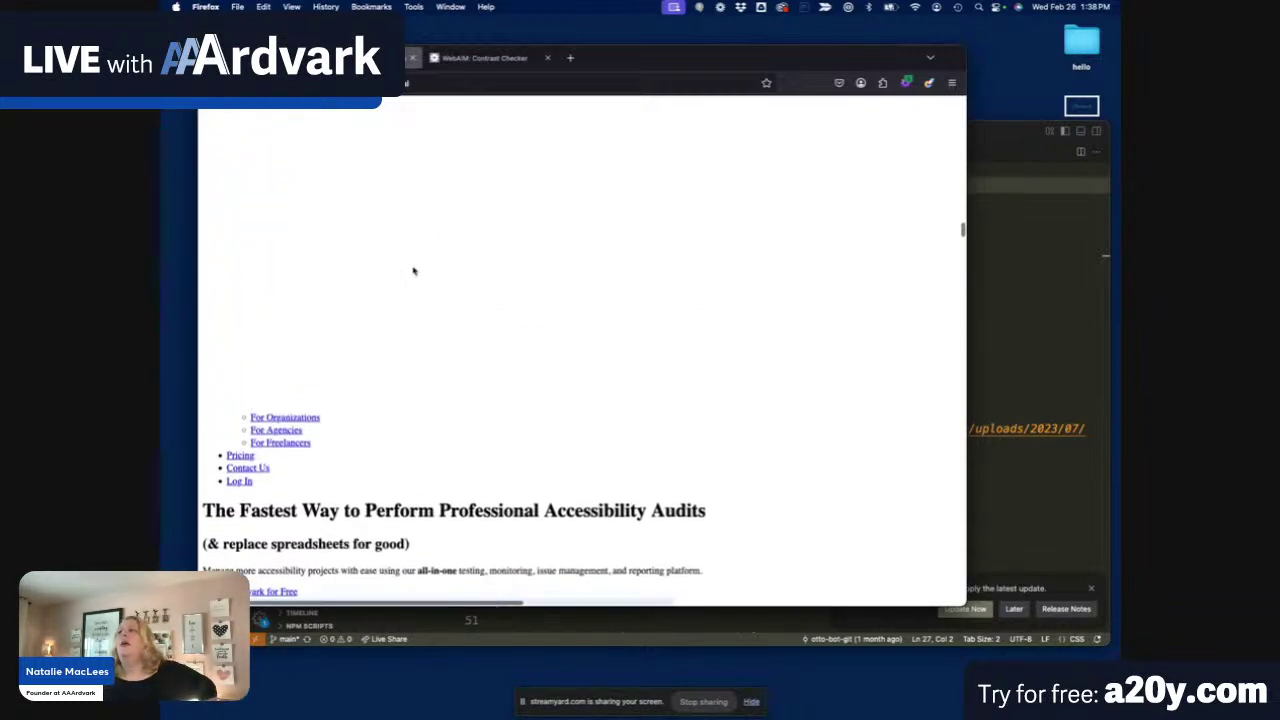
scroll(413, 270, up, 4)
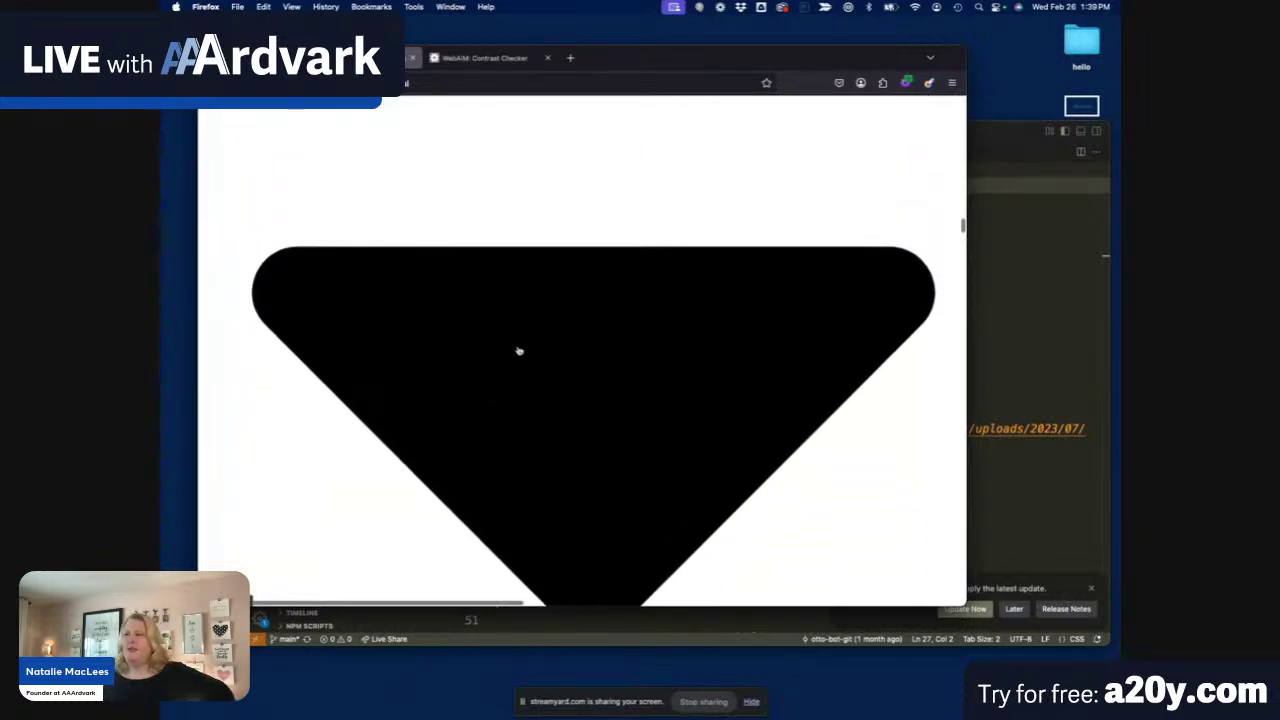
Check the last repeated navigation links through Log In and the unstyled hero heading, subheading, paragraph and "Try AAArdvark for Free" link that follow them.
scroll(518, 337, down, 14)
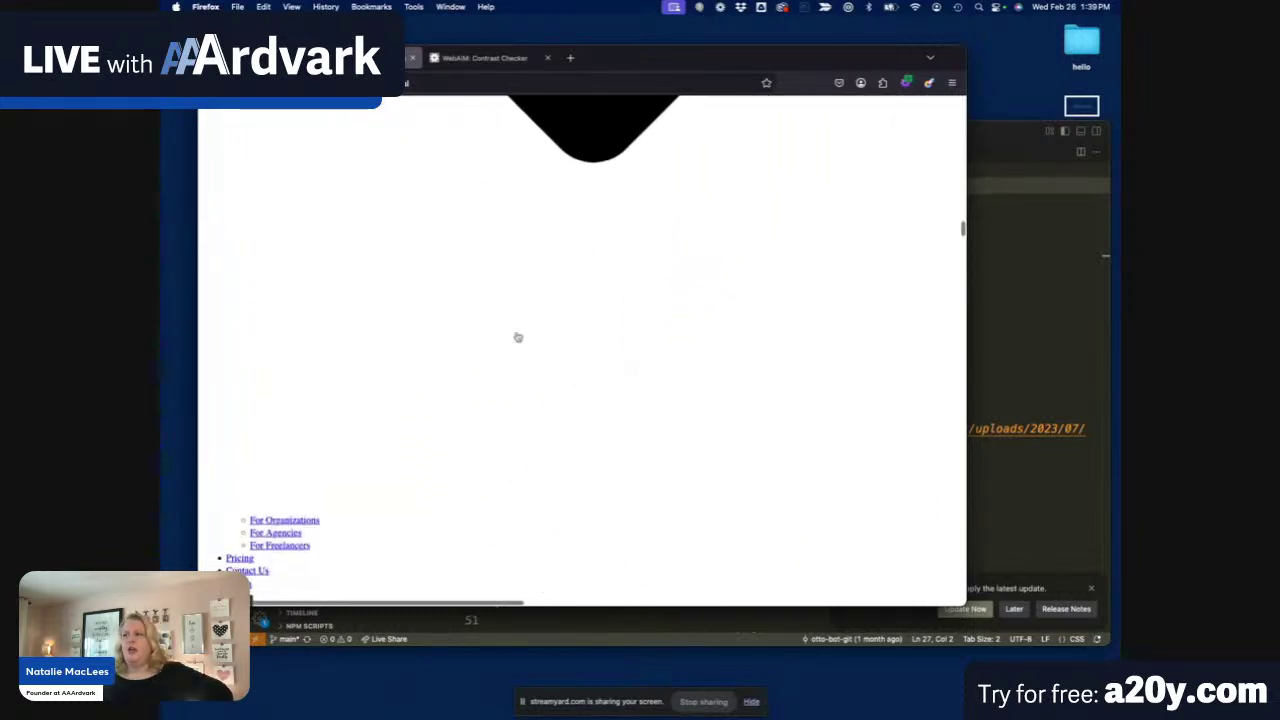
scroll(518, 337, down, 2)
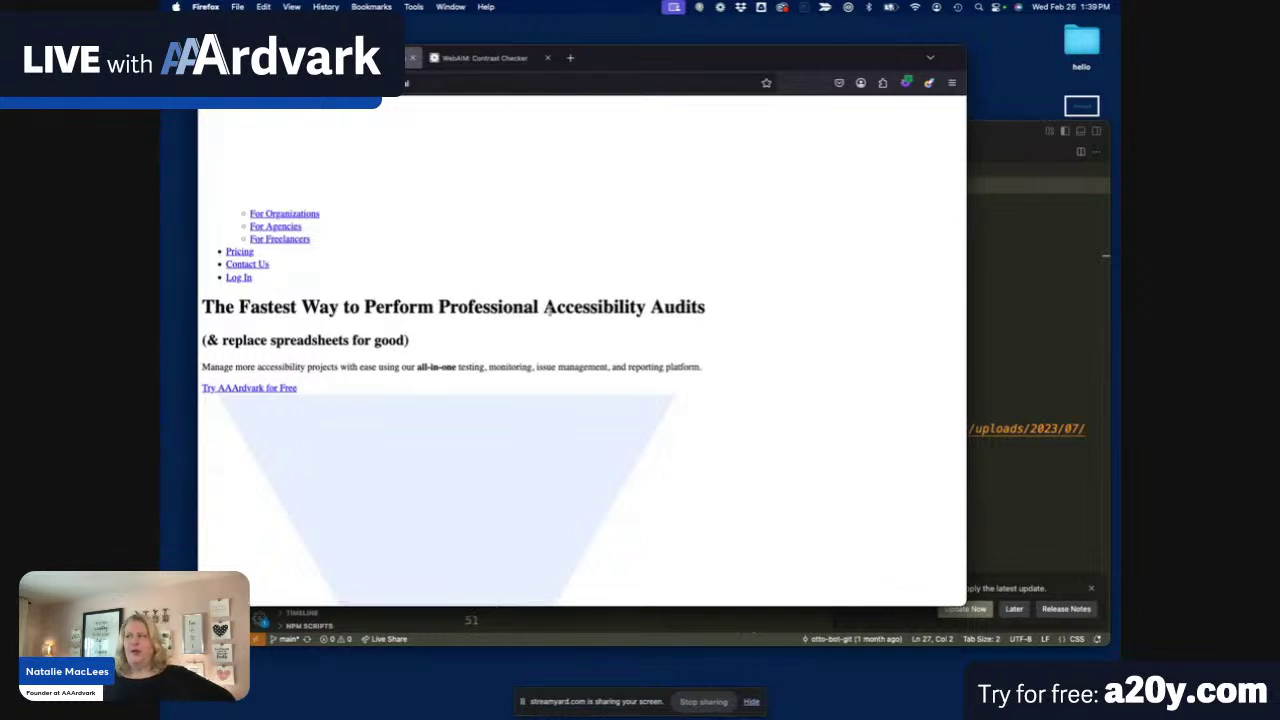
scroll(810, 353, down, 2)
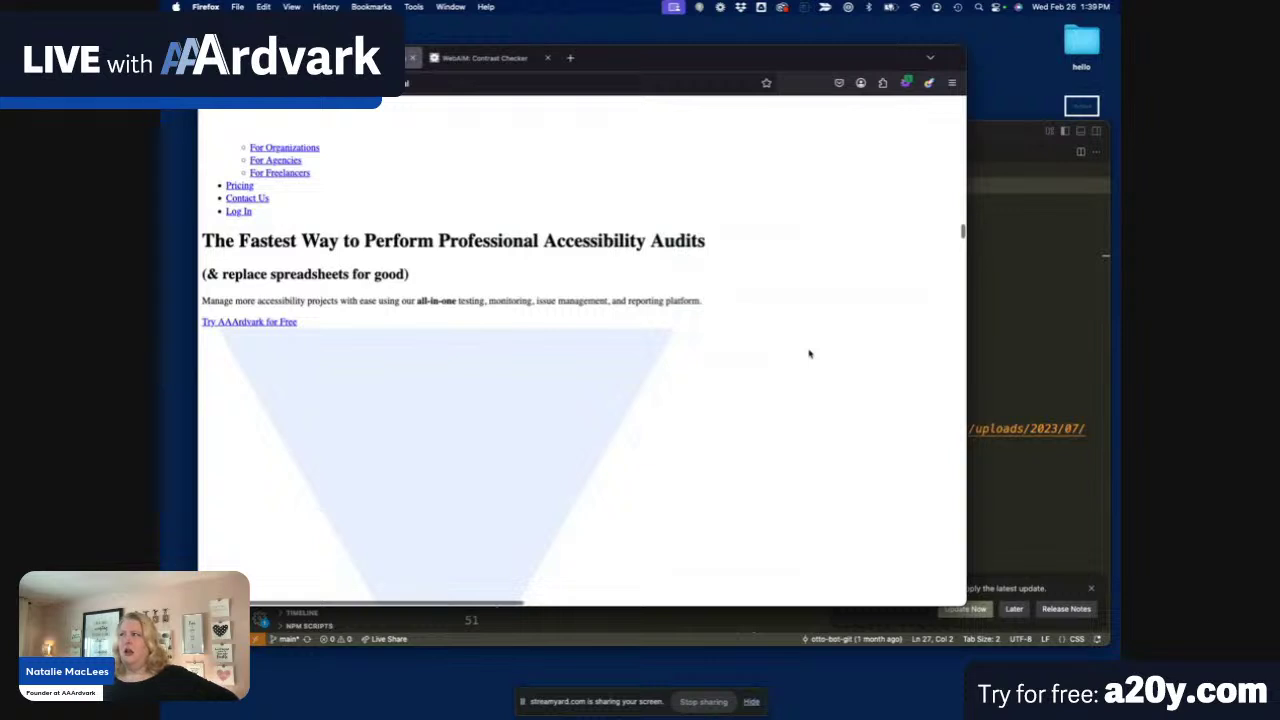
scroll(810, 353, down, 3)
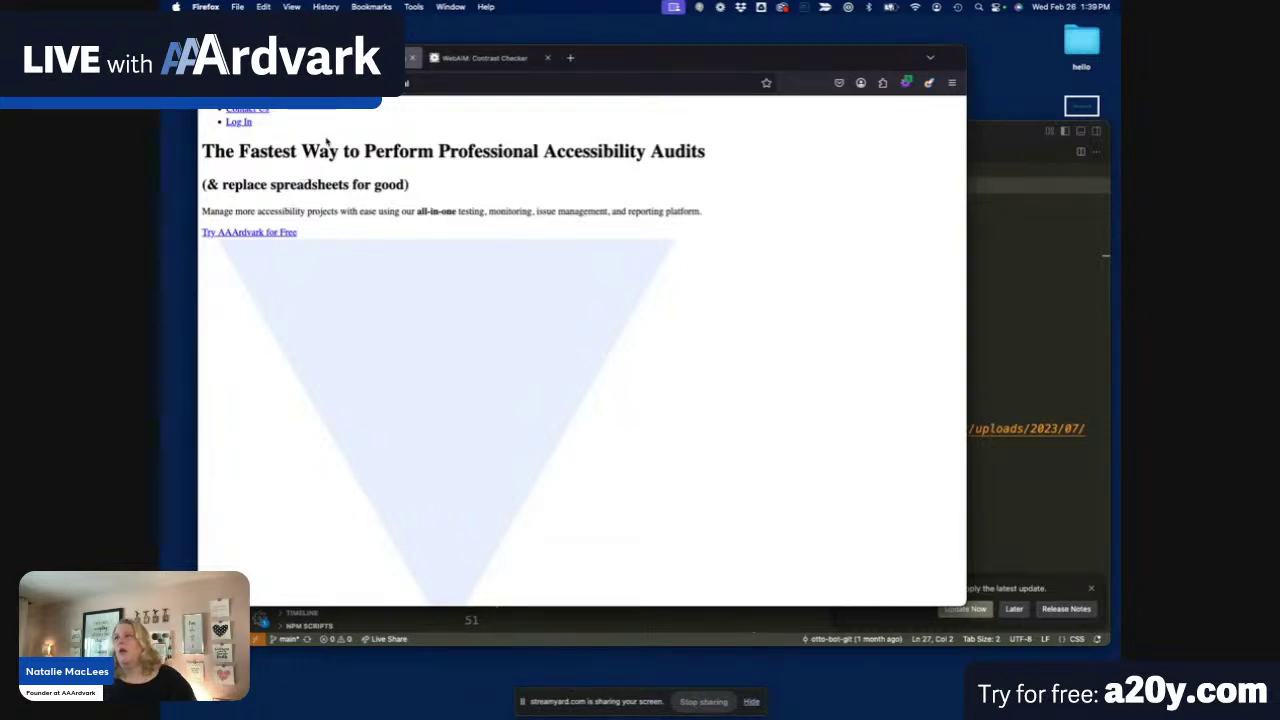
scroll(325, 150, left, 1)
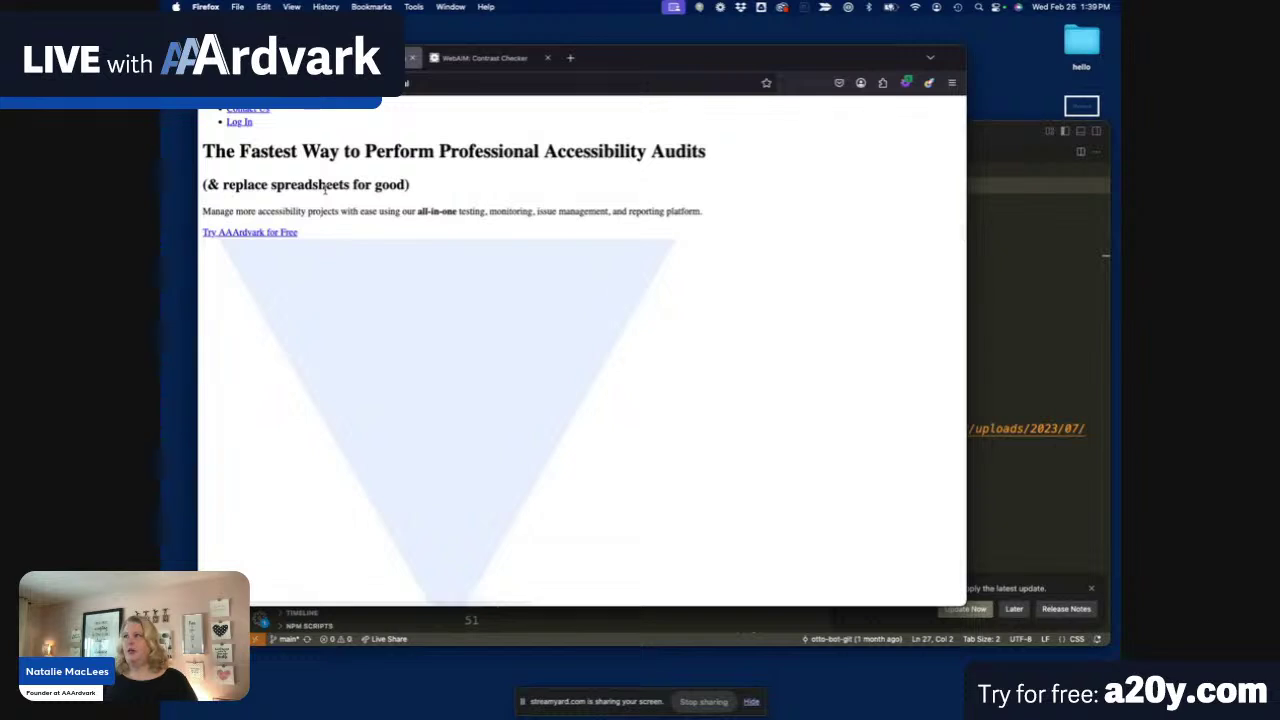
Examine the unstyled hero images and the three enlarged feature icons with their headings, through "Pinpoint Accessibility Issues with a Visual Interface".
scroll(325, 190, down, 5)
scroll(325, 190, down, 10)
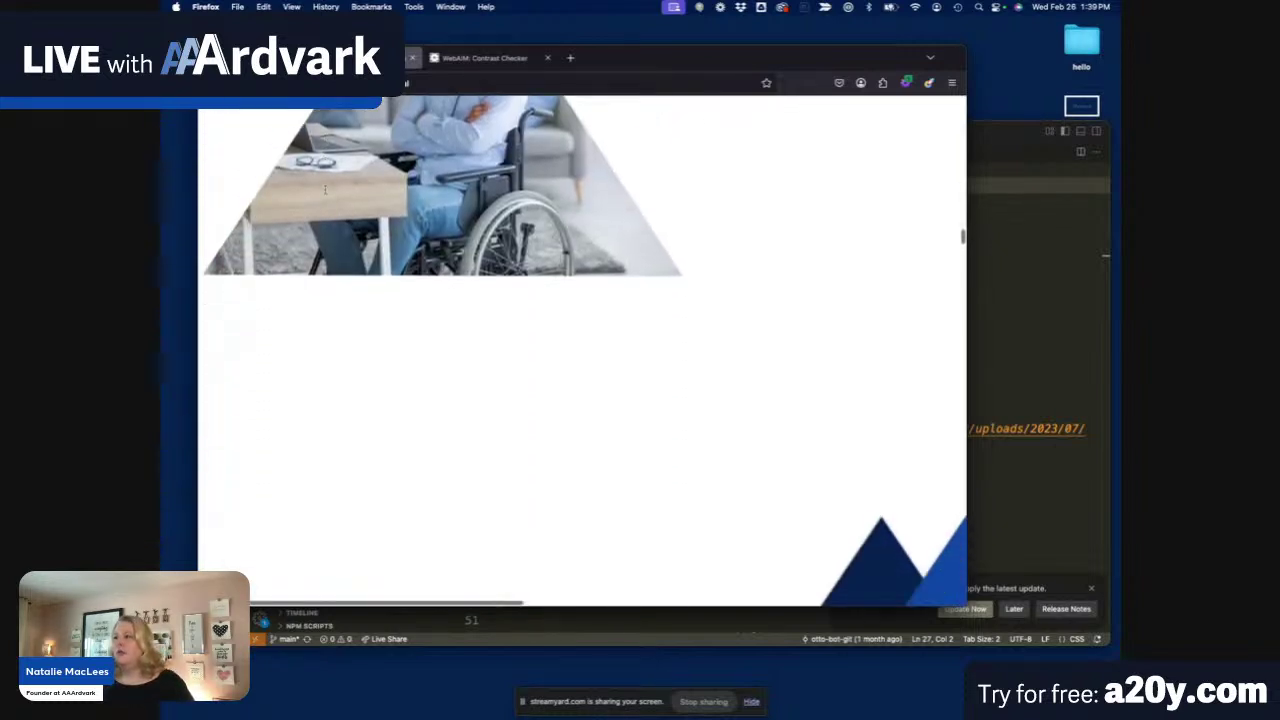
scroll(325, 190, down, 10)
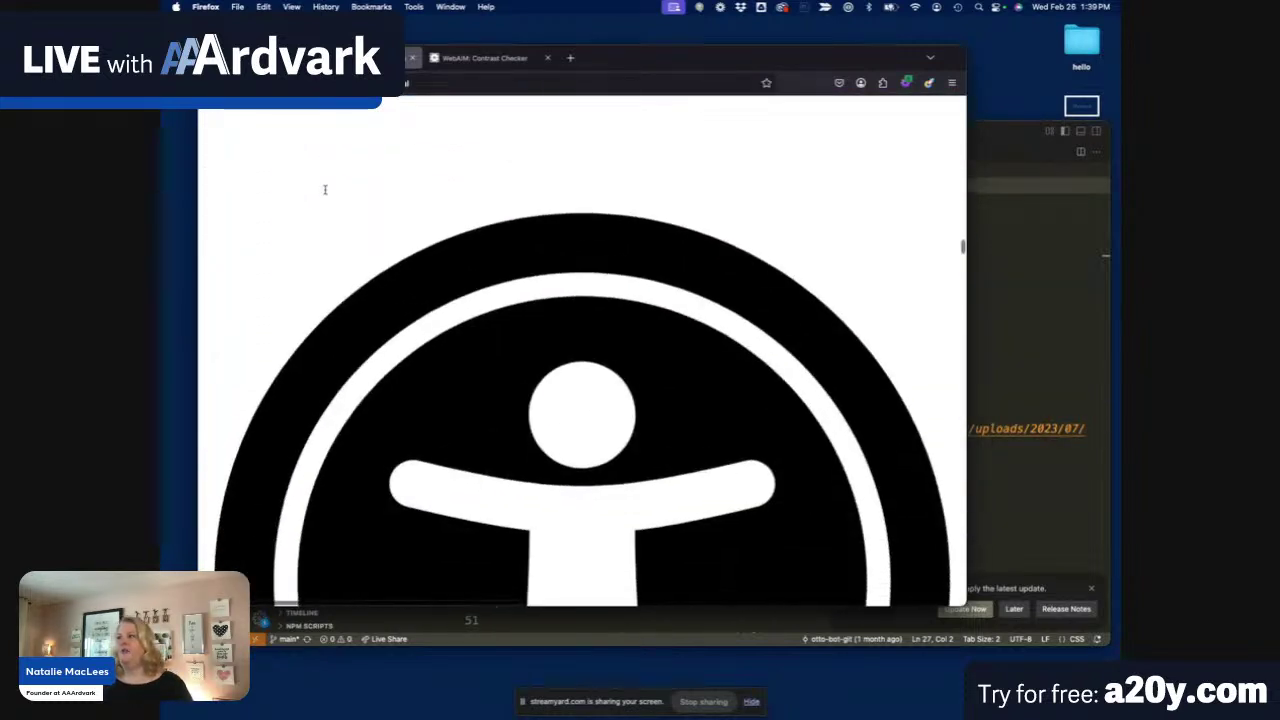
scroll(325, 193, down, 5)
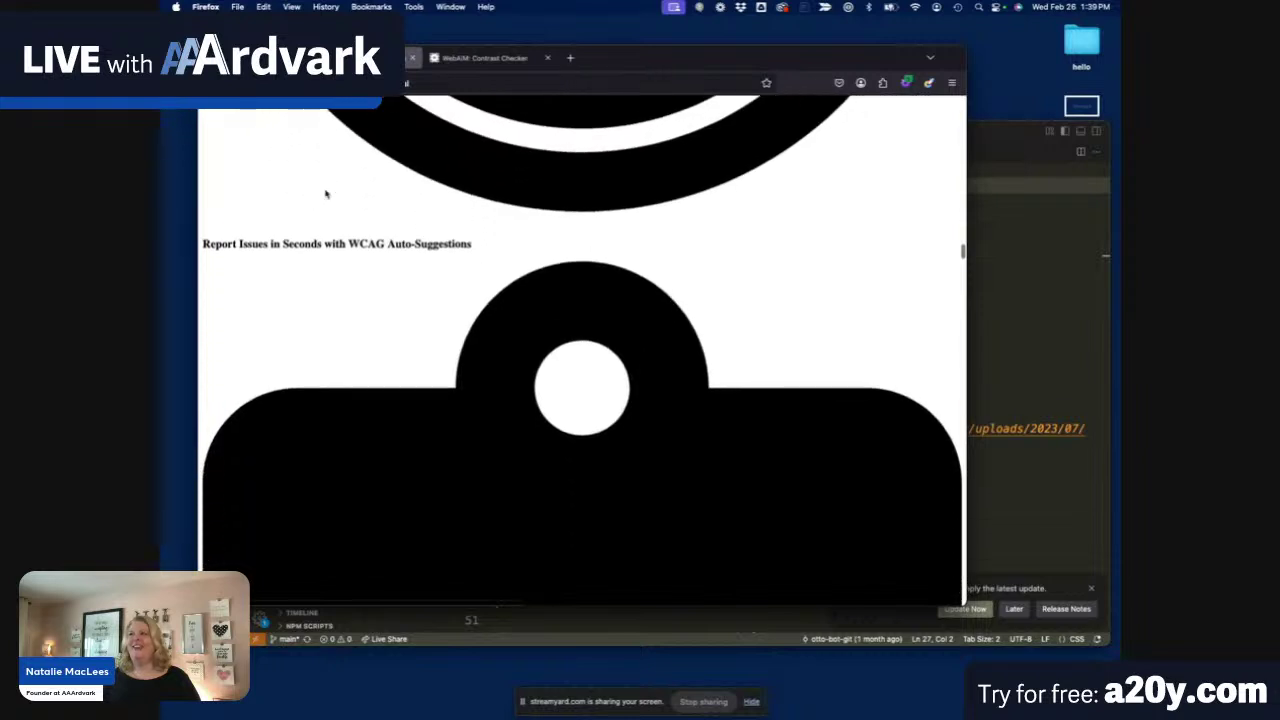
scroll(325, 193, down, 10)
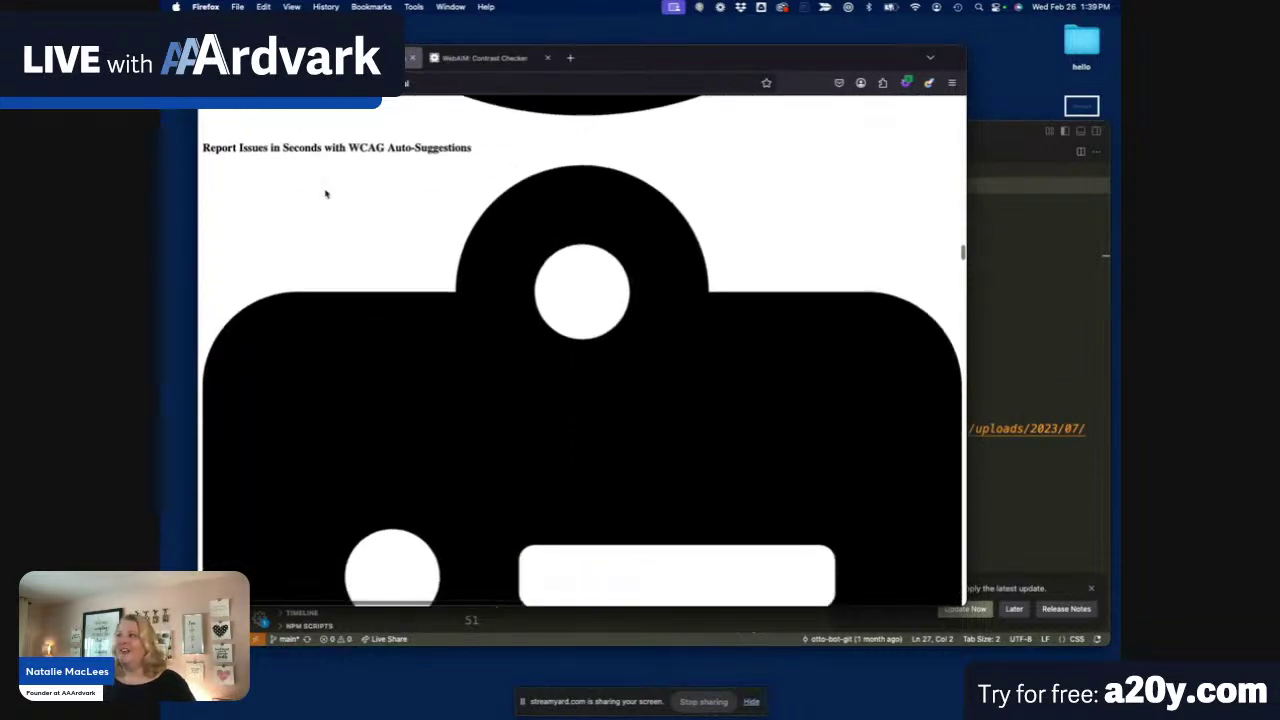
scroll(325, 193, down, 15)
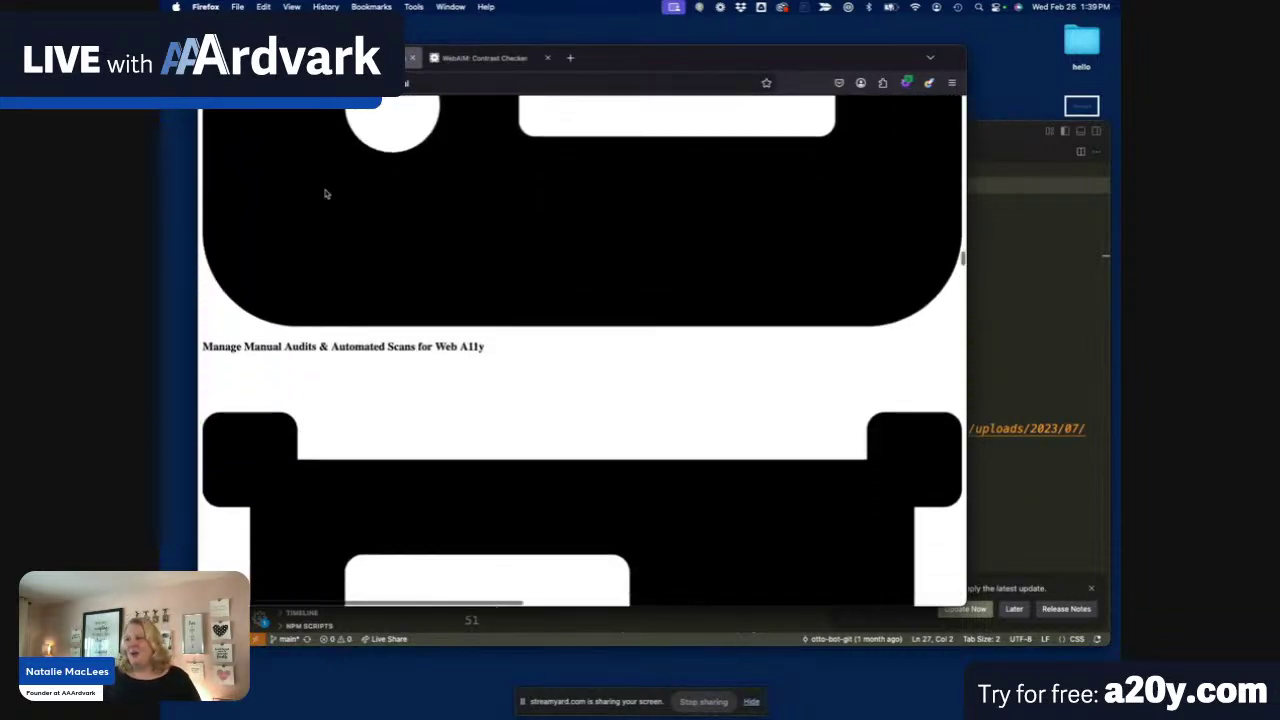
scroll(325, 193, down, 8)
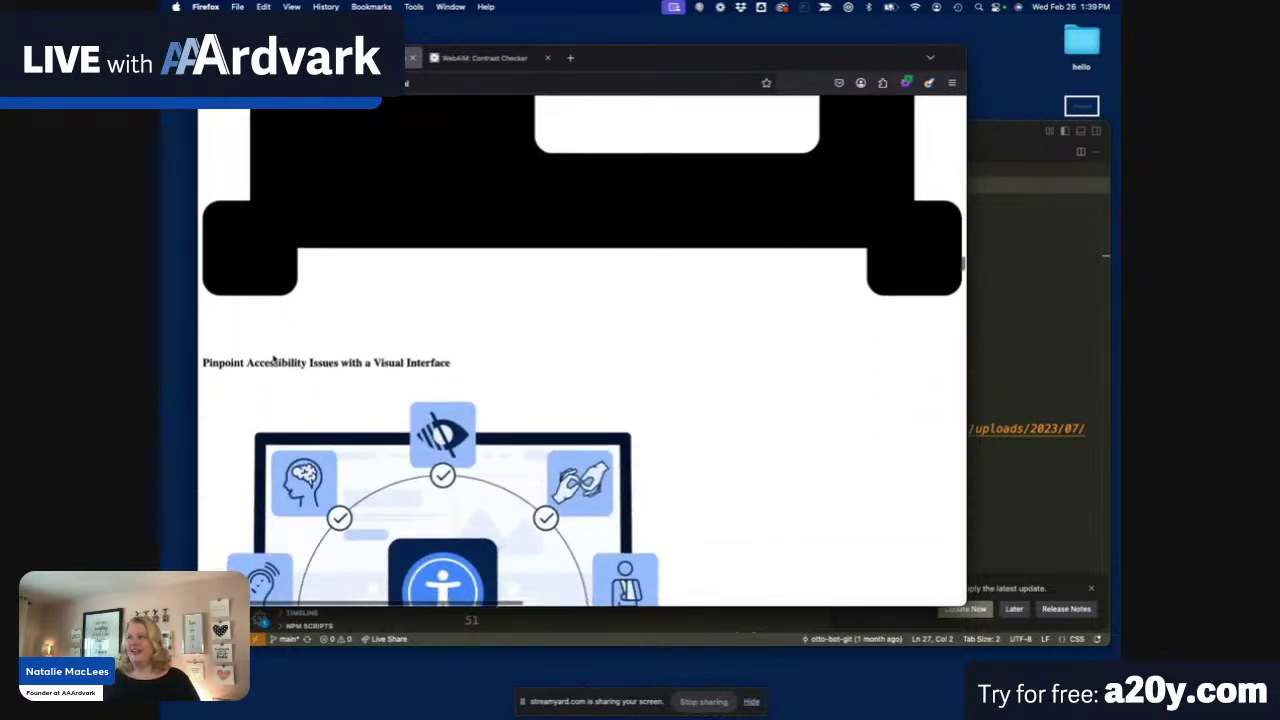
Review the unstyled content order from "Do you feel bogged down with tedious a11y processes?" through the Visual Mode and Audit Management sections.
scroll(275, 360, down, 8)
scroll(295, 354, down, 1)
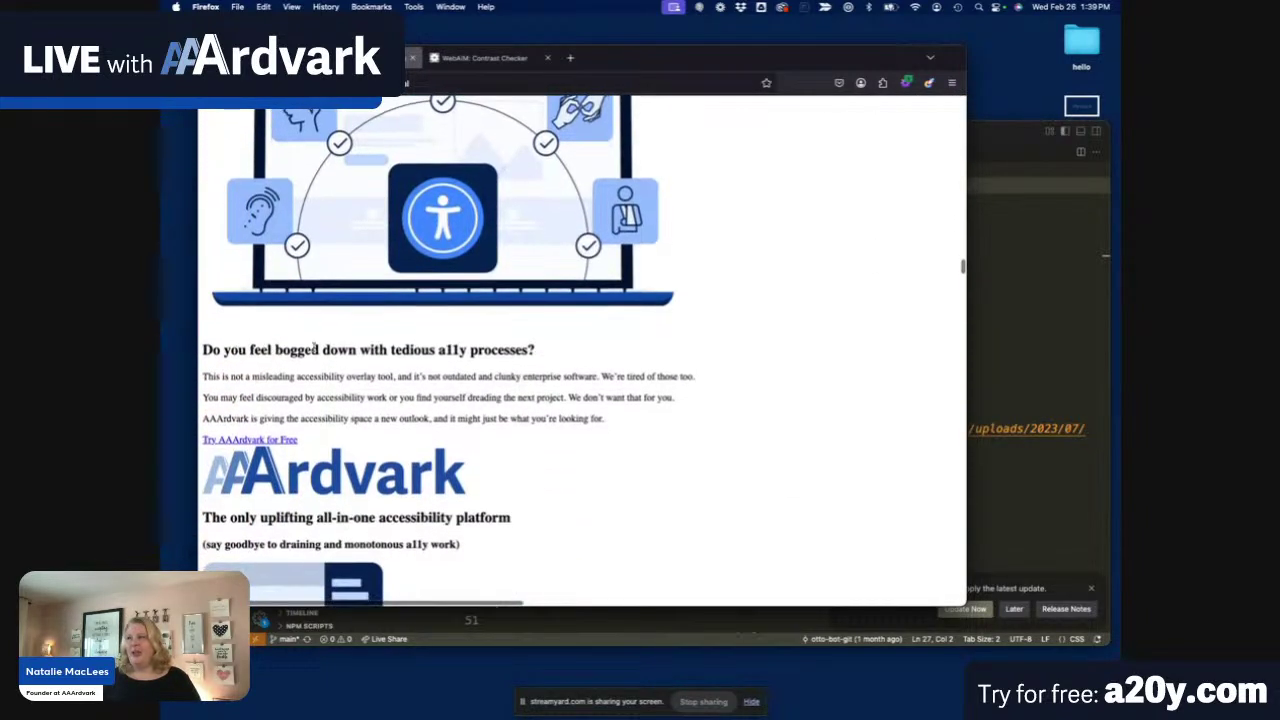
scroll(314, 346, down, 4)
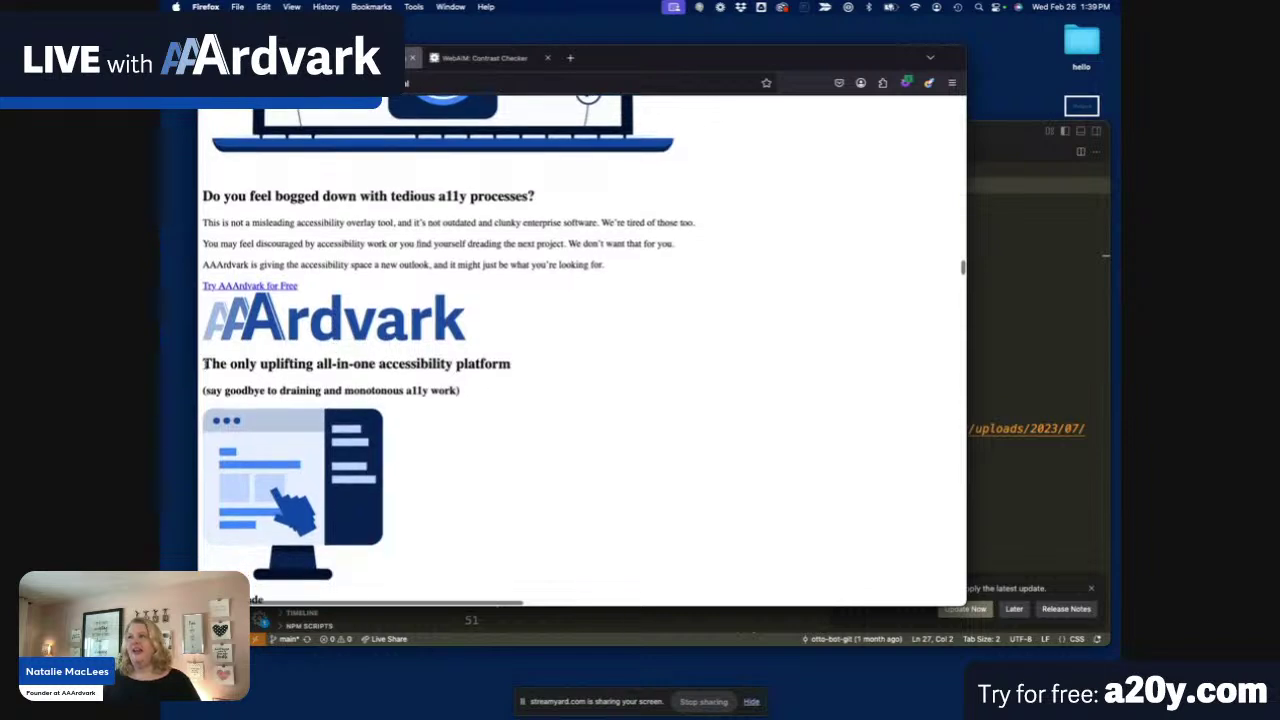
scroll(291, 365, down, 8)
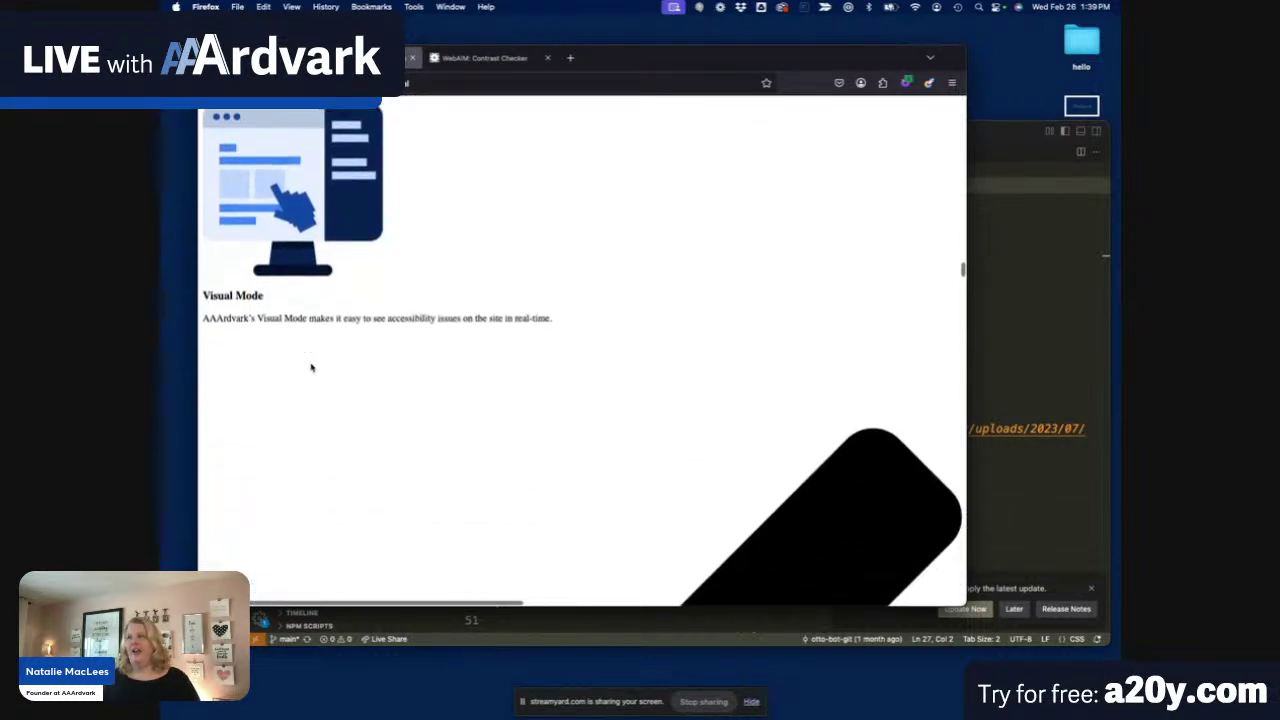
scroll(263, 322, down, 20)
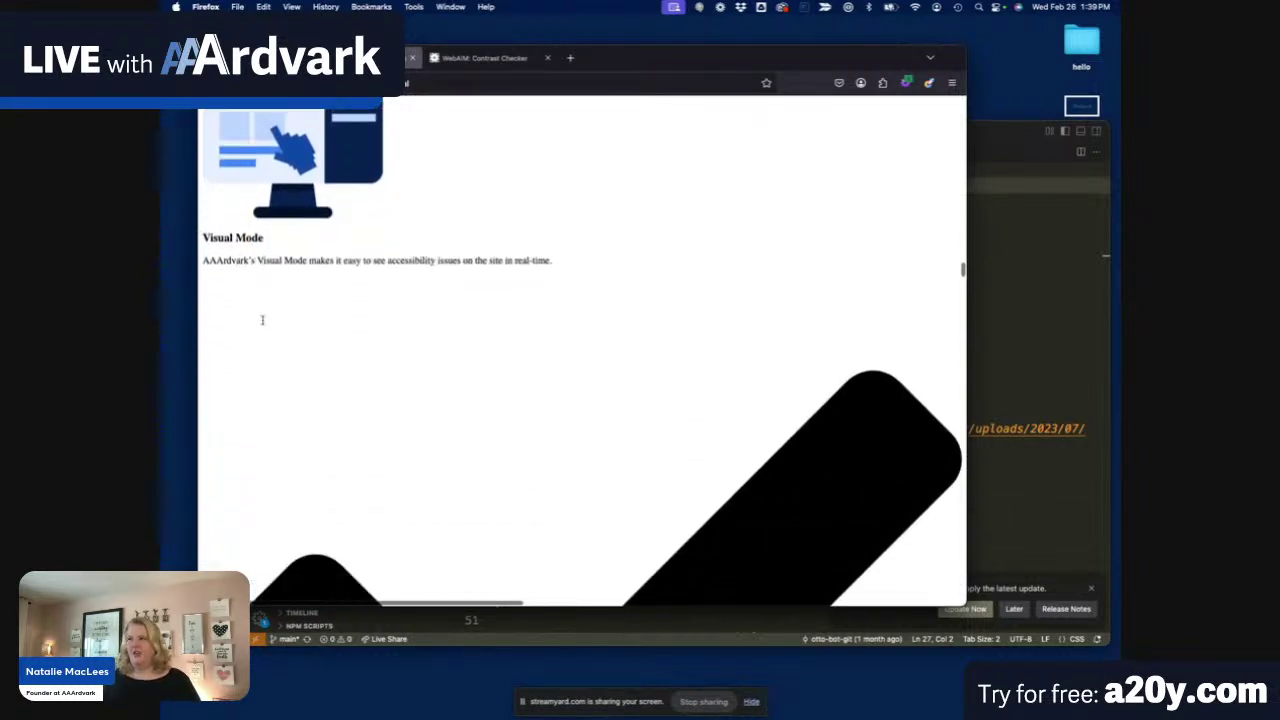
scroll(263, 324, down, 10)
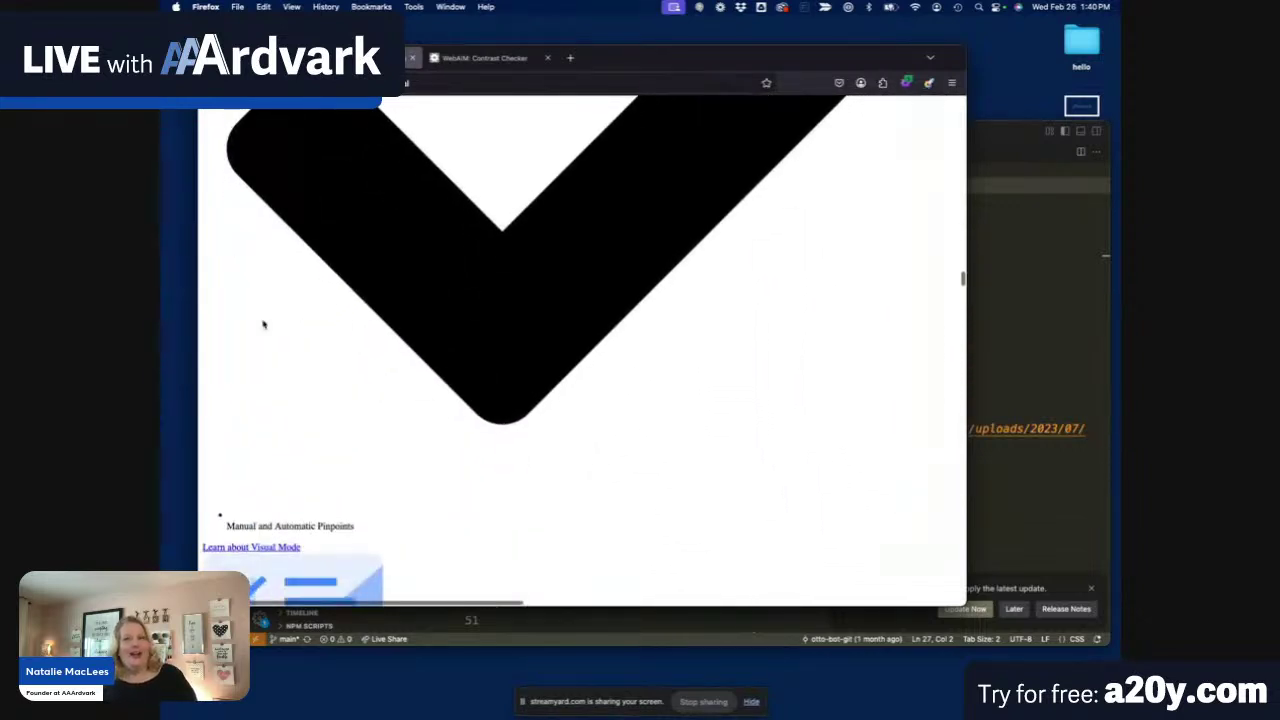
scroll(352, 342, down, 10)
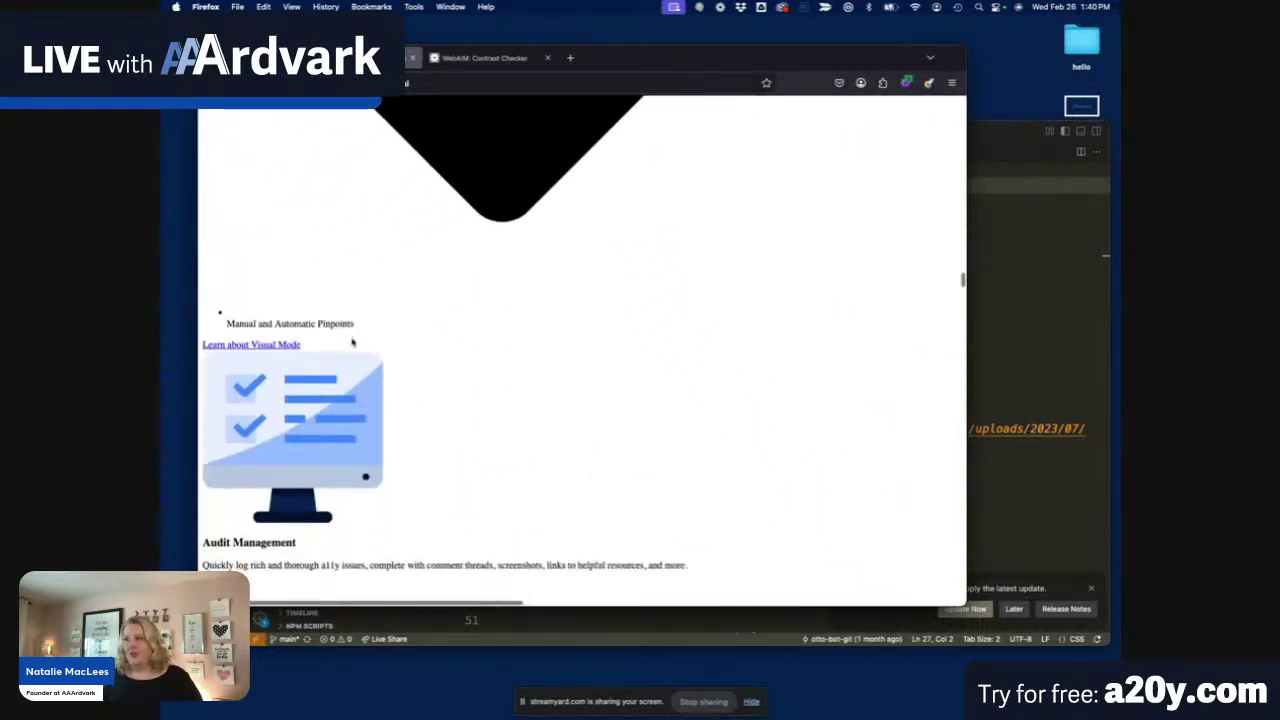
scroll(352, 342, down, 5)
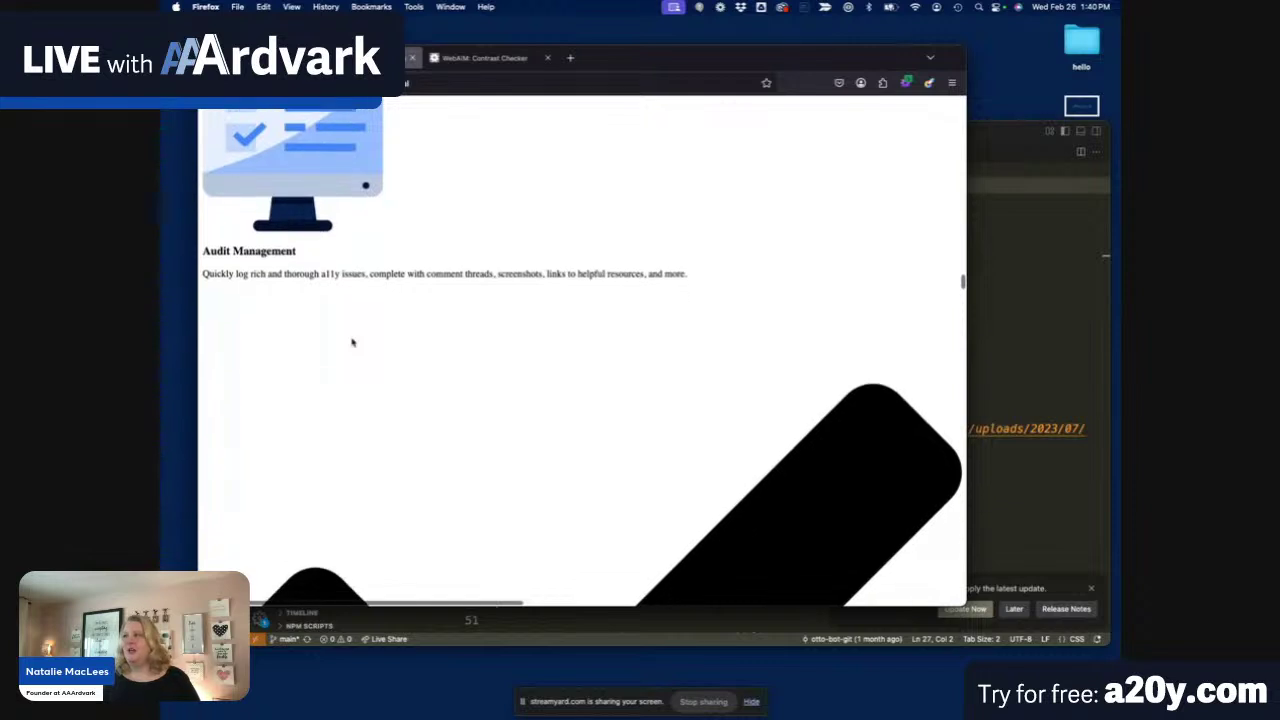
scroll(450, 320, up, 15)
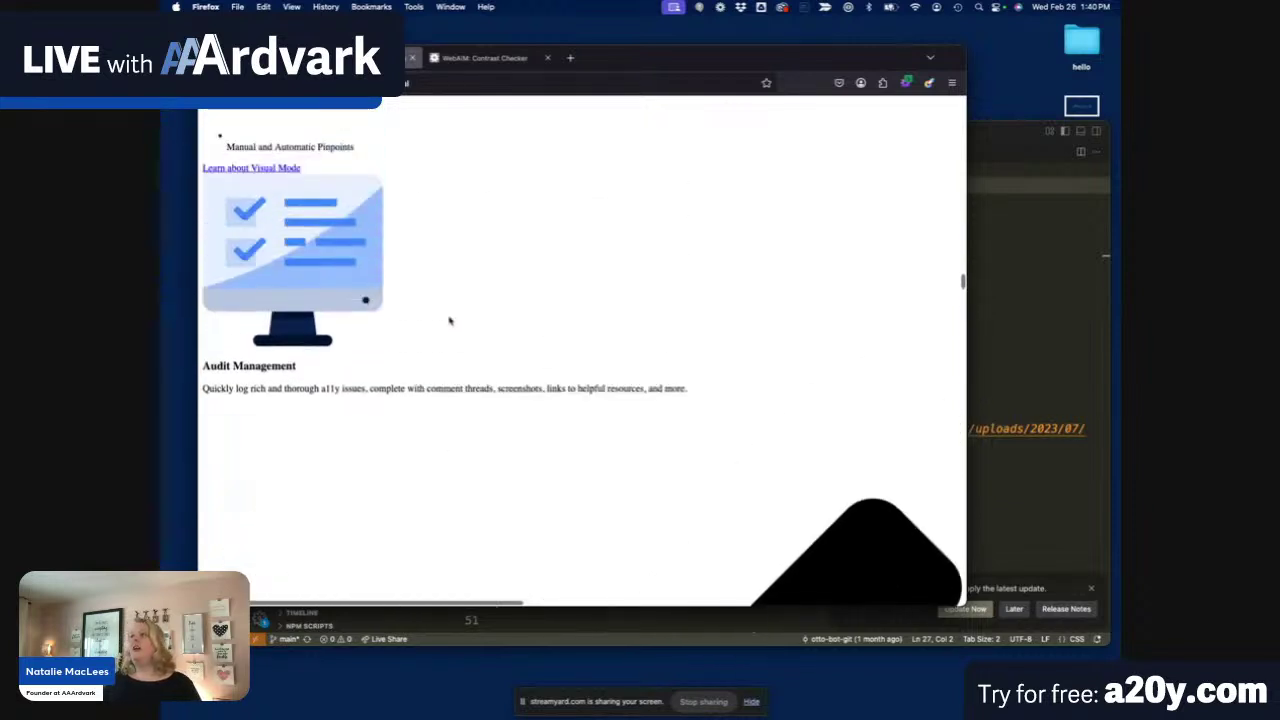
scroll(449, 320, up, 10)
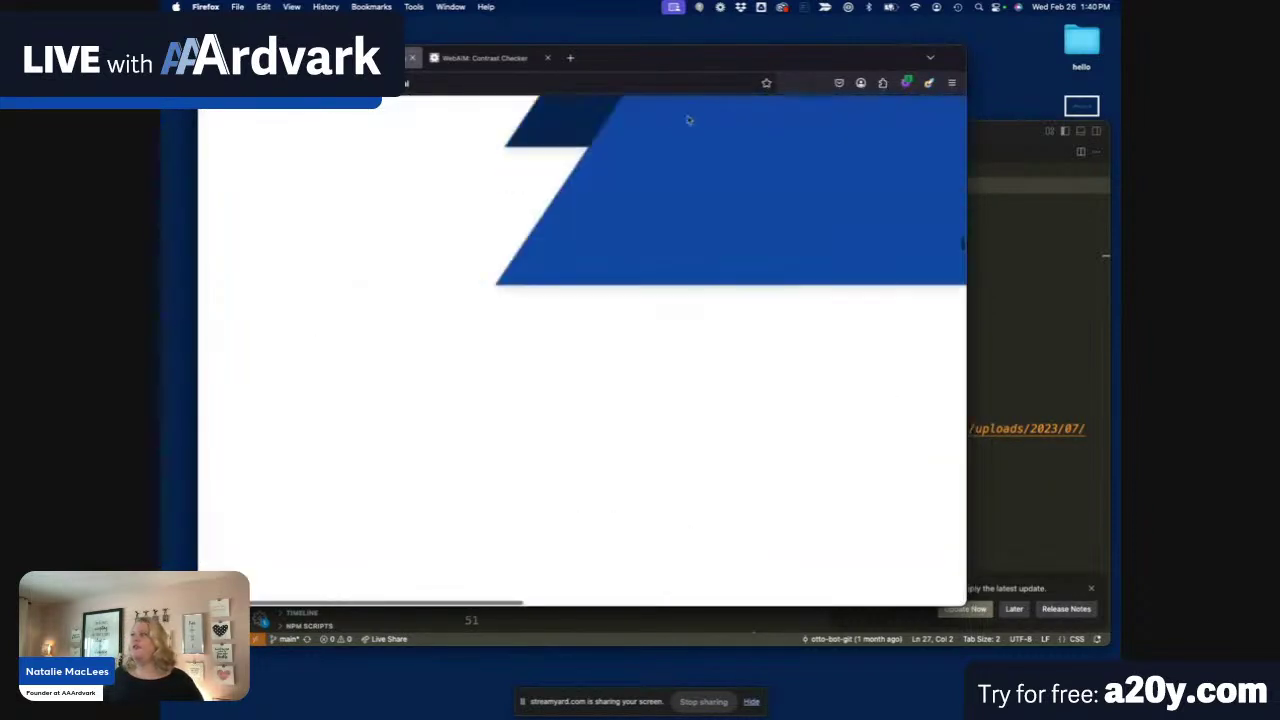
Restore all page styles on the homepage and generate its document outline with the Web Developer extension.
click(906, 83)
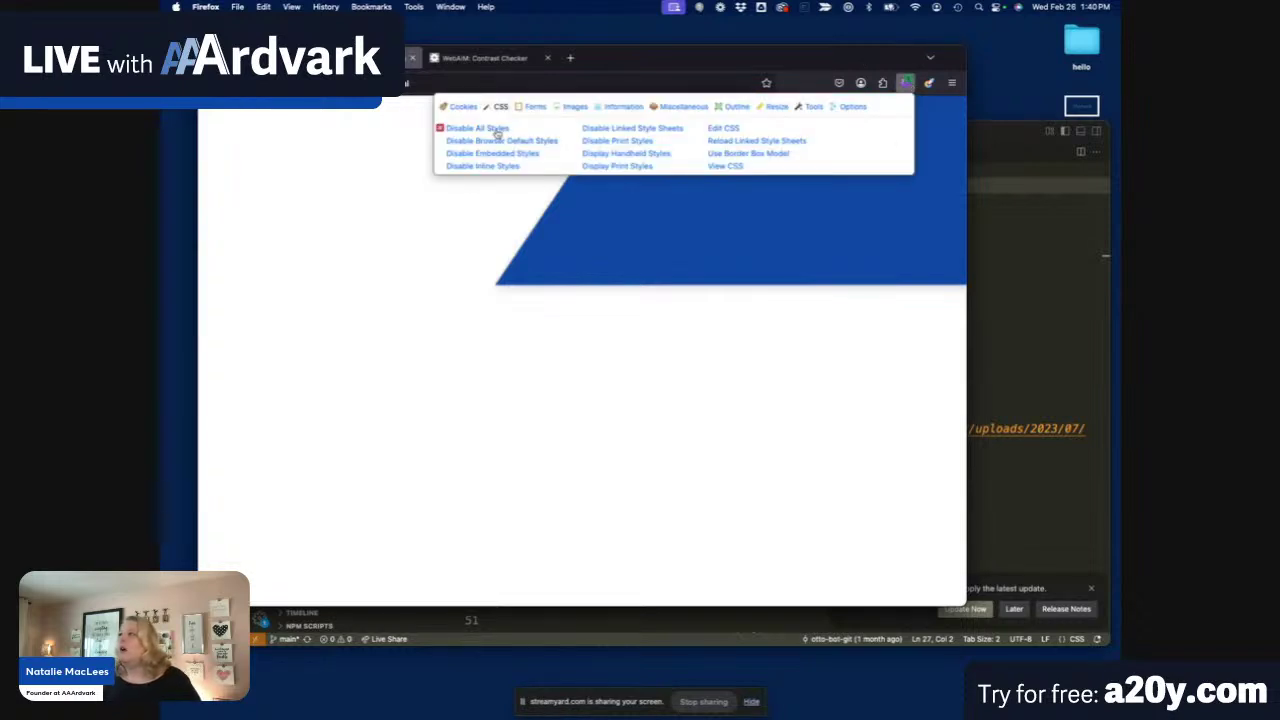
click(493, 129)
click(622, 110)
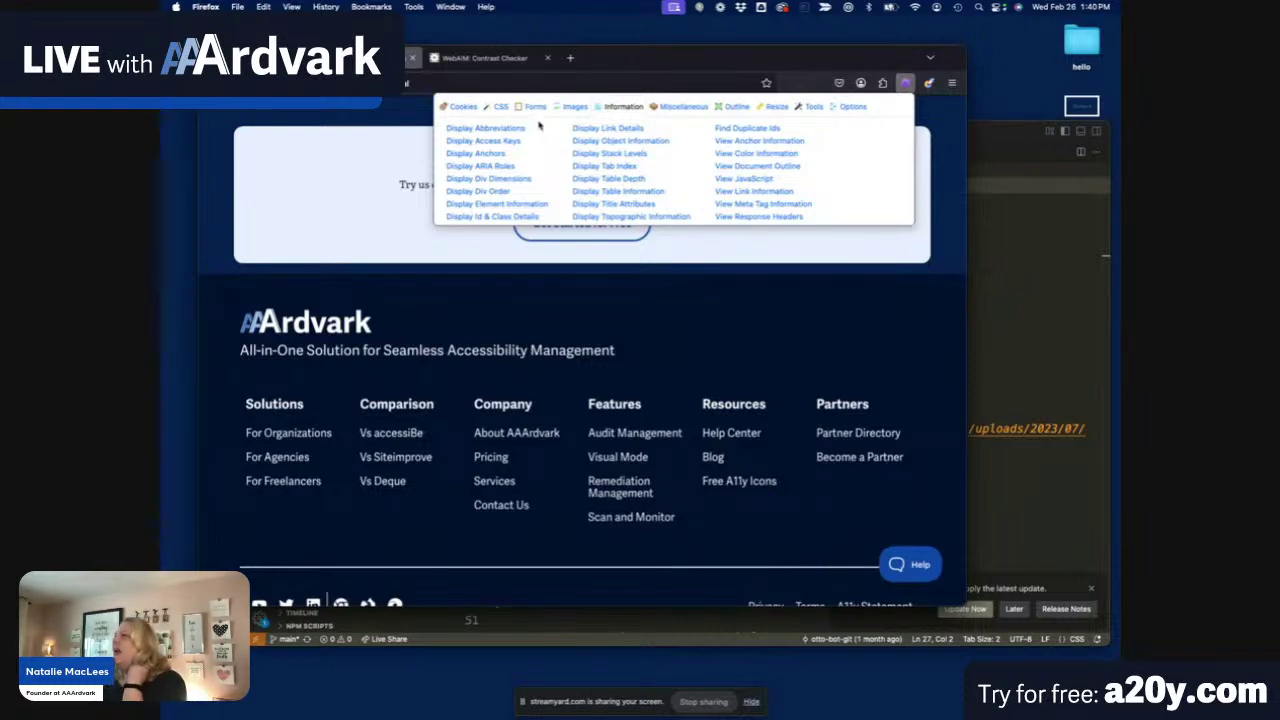
click(779, 168)
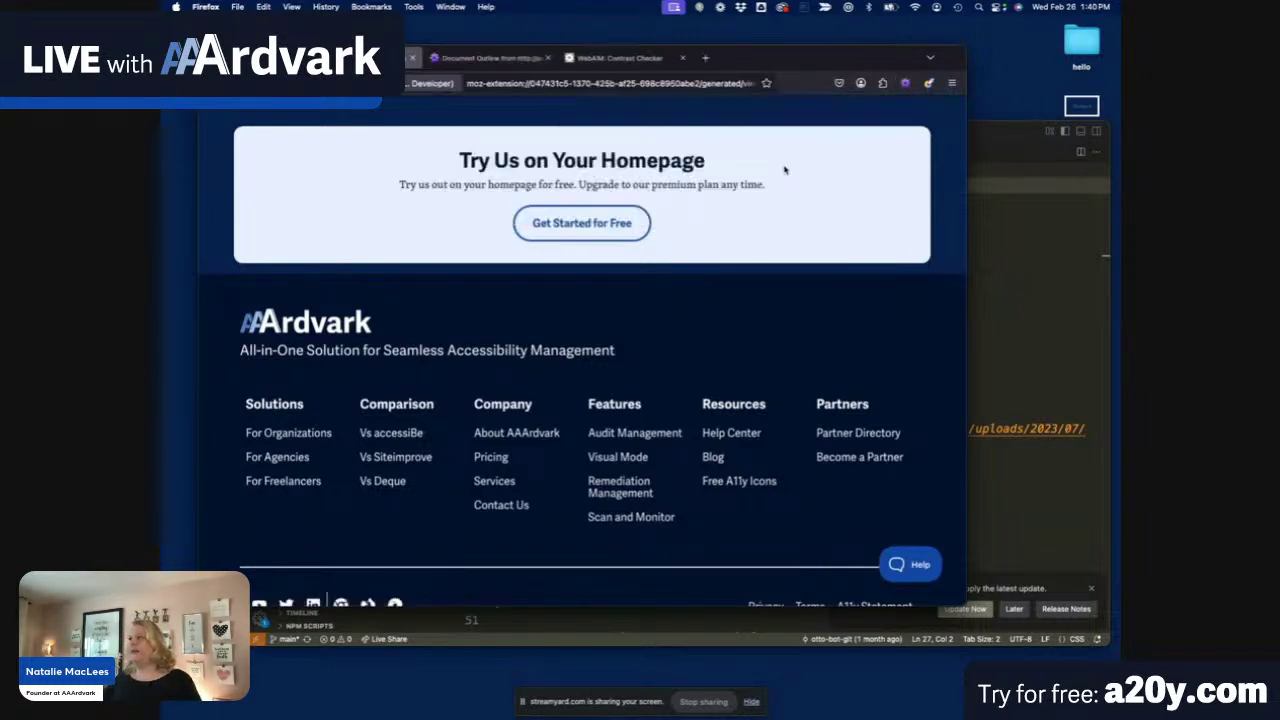
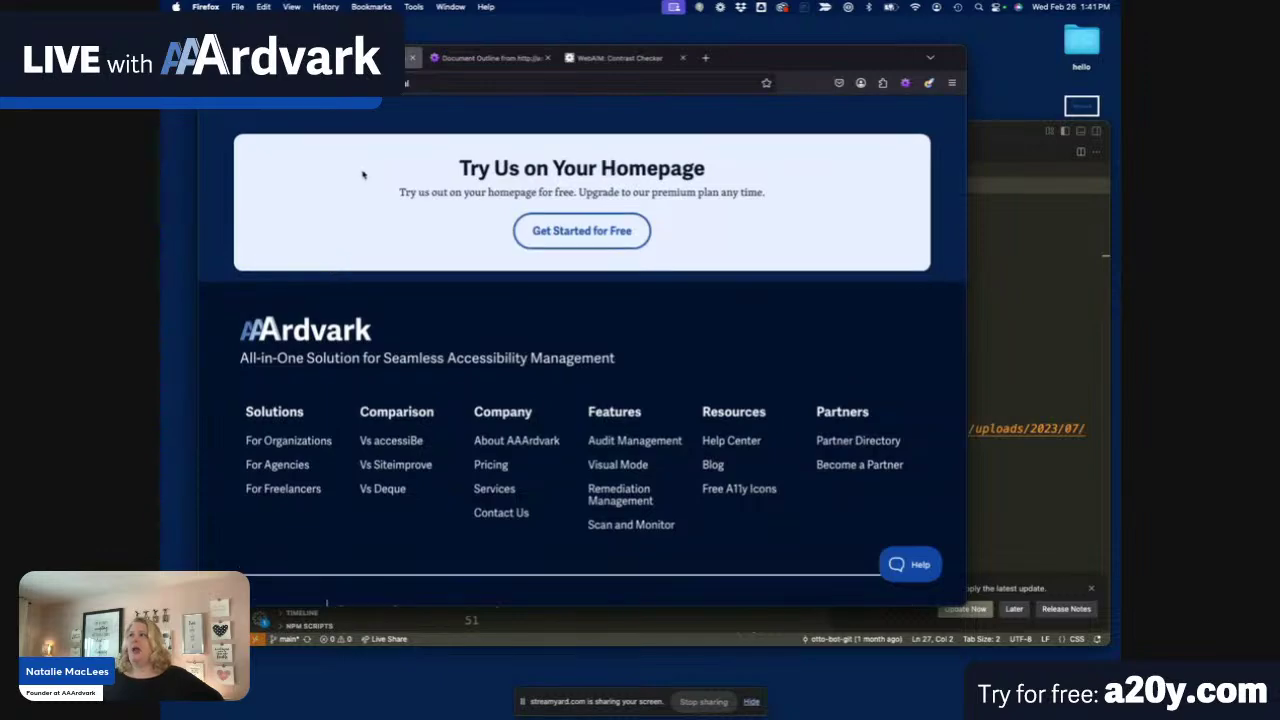
Check the styled homepage's hero, and review the document outline's heading levels from the h1 down to the "Get started with AAArdvark in three steps" group.
scroll(348, 152, up, 2)
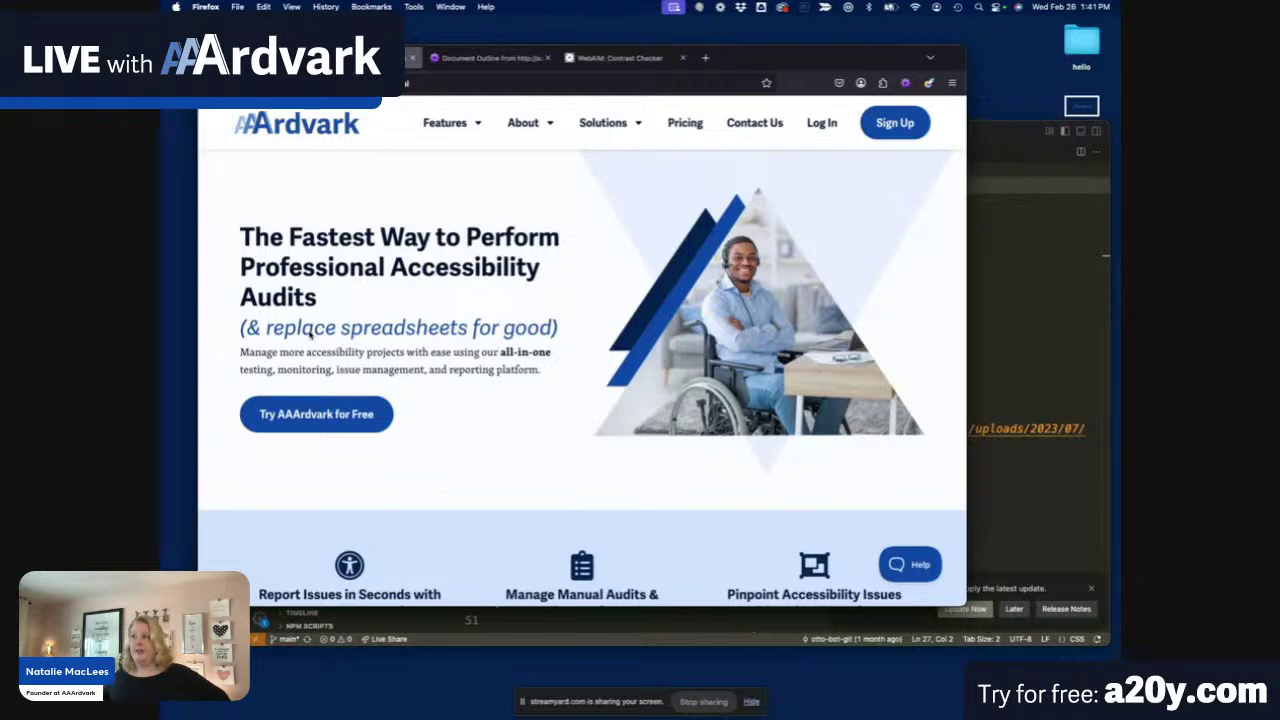
click(517, 66)
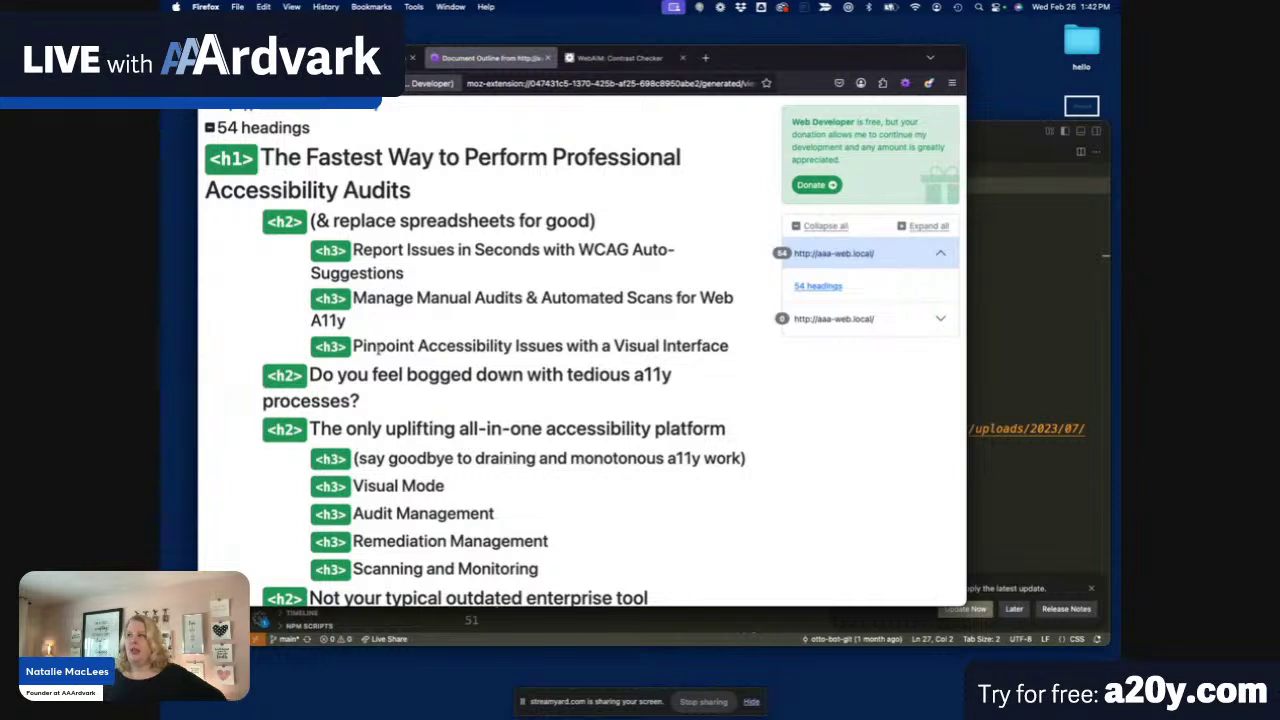
scroll(218, 289, down, 3)
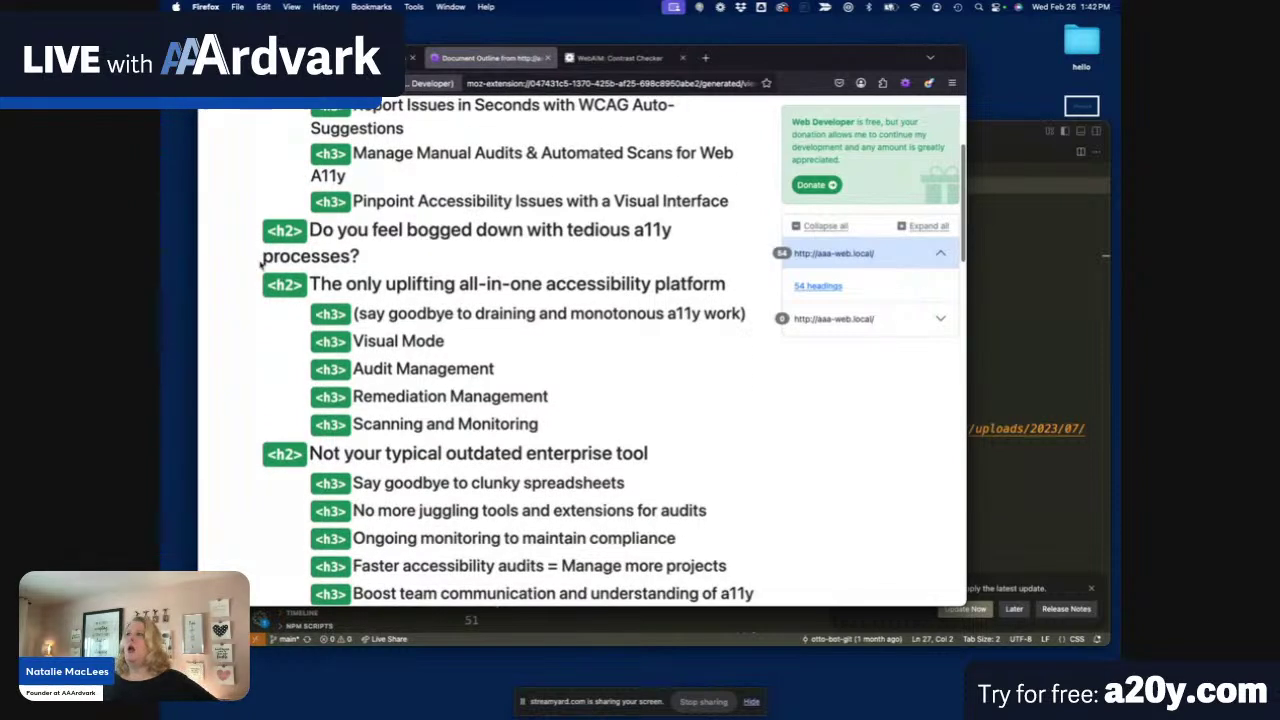
scroll(372, 231, down, 1)
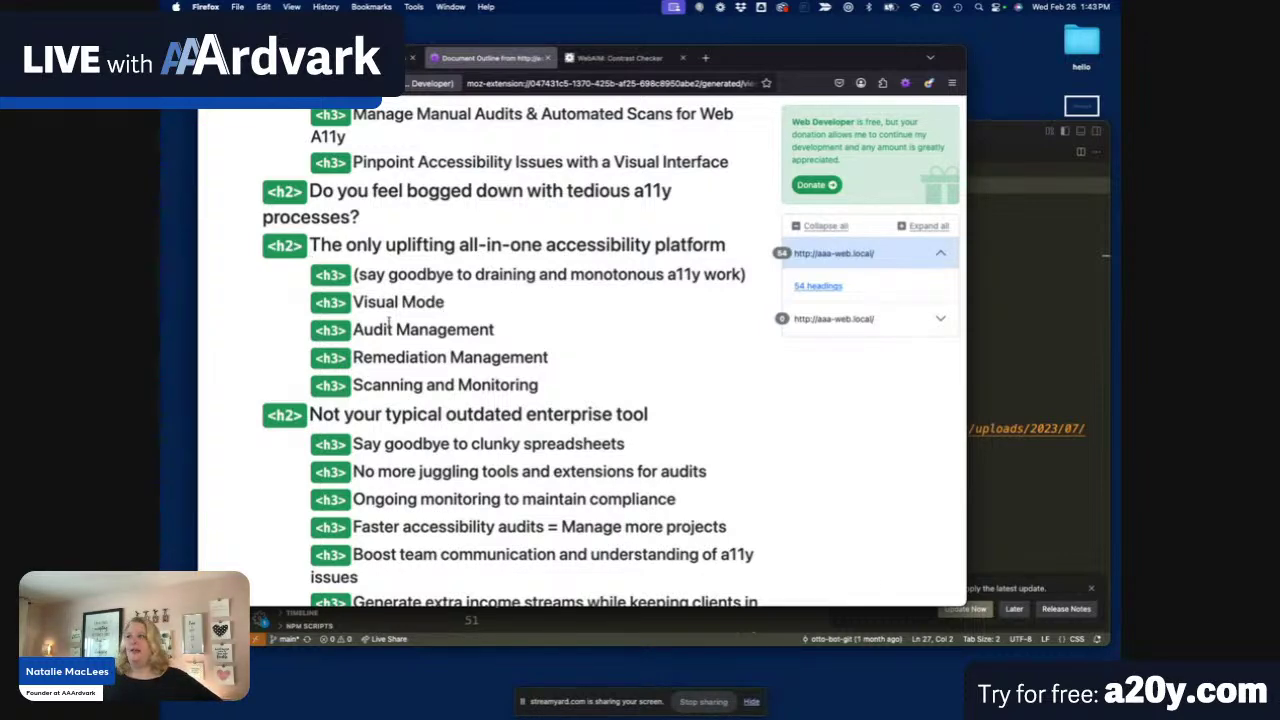
scroll(400, 345, down, 4)
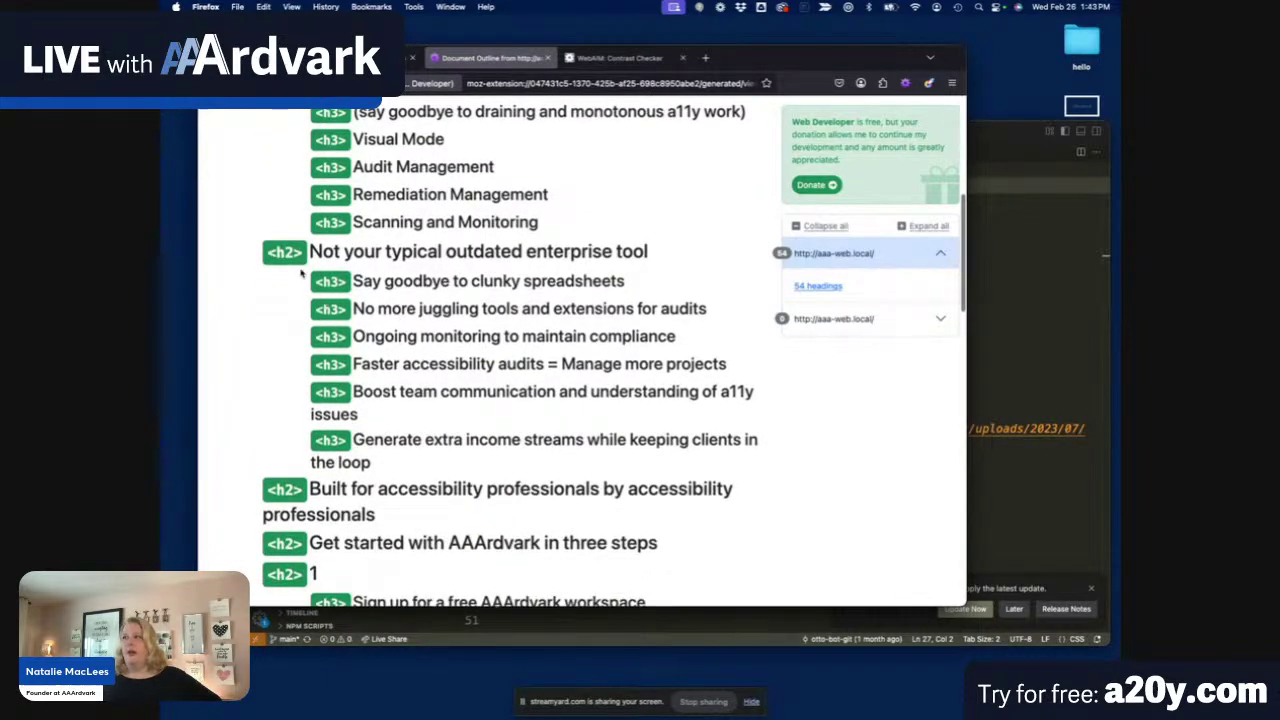
scroll(245, 392, down, 5)
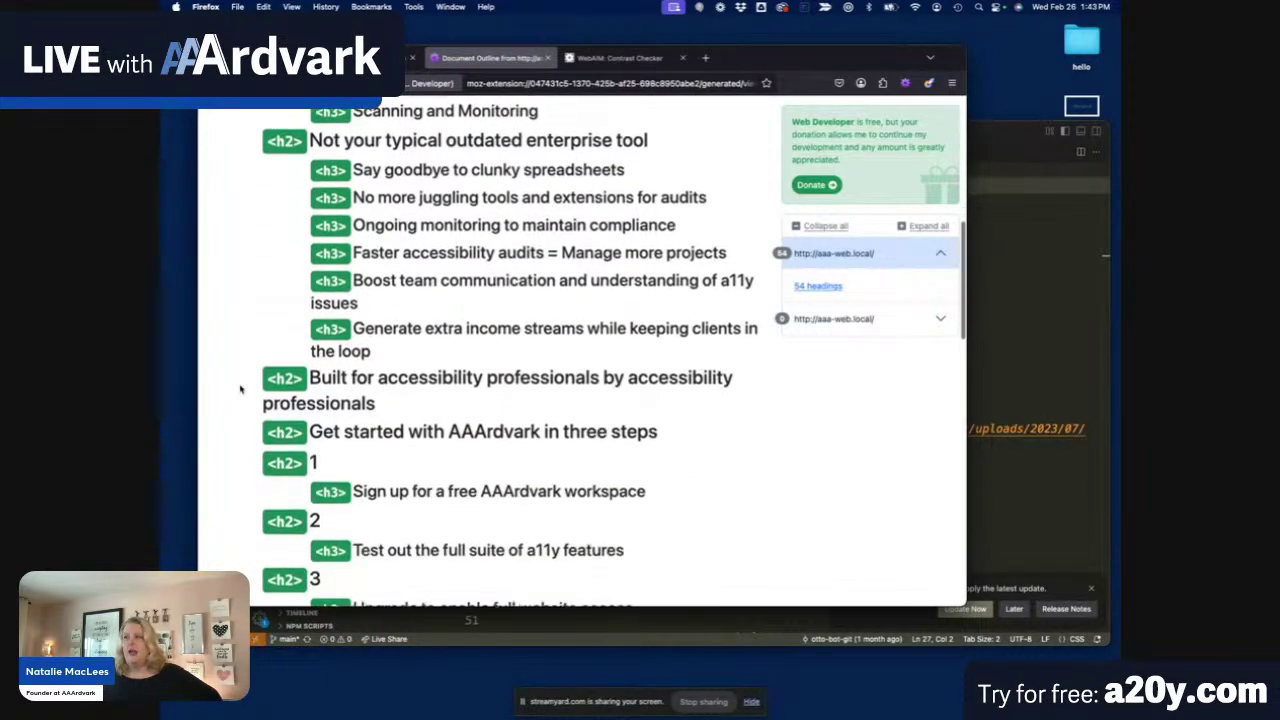
scroll(260, 392, down, 1)
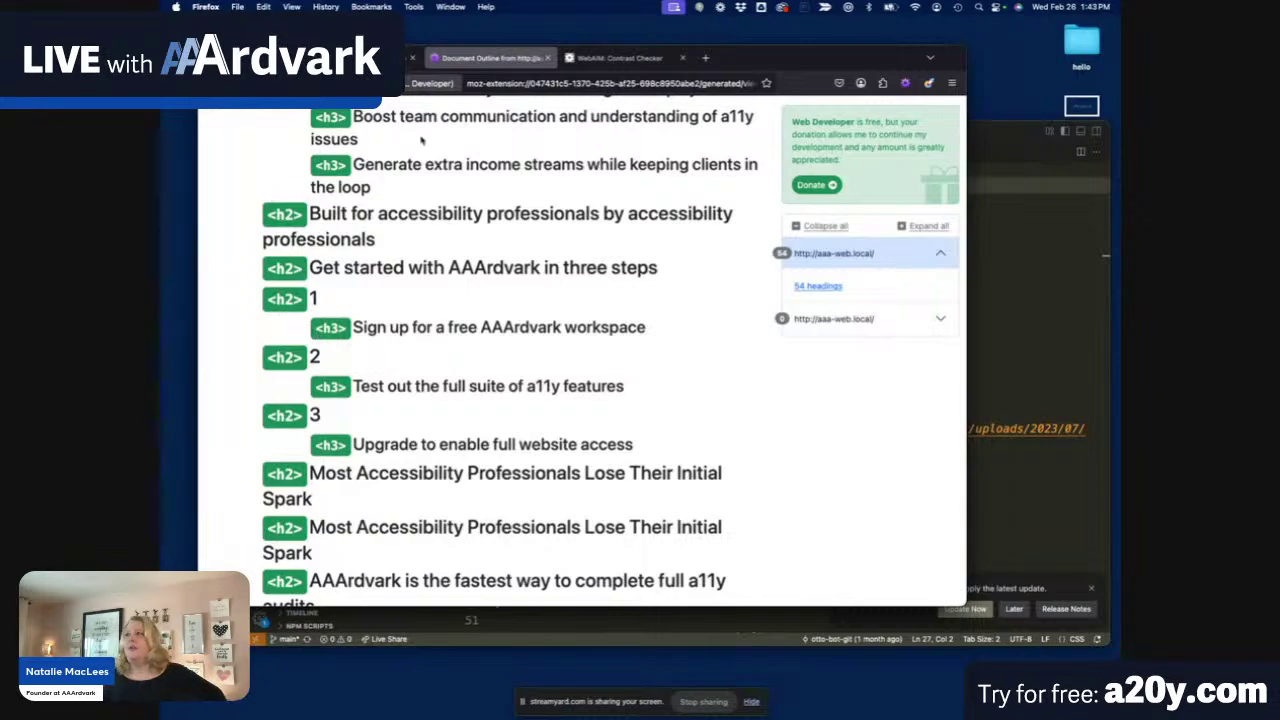
Compare the homepage's "Get Started With AAArdvark In Three Steps" section with its numbered h2 and h3 headings in the document outline.
click(387, 58)
scroll(430, 300, down, 20)
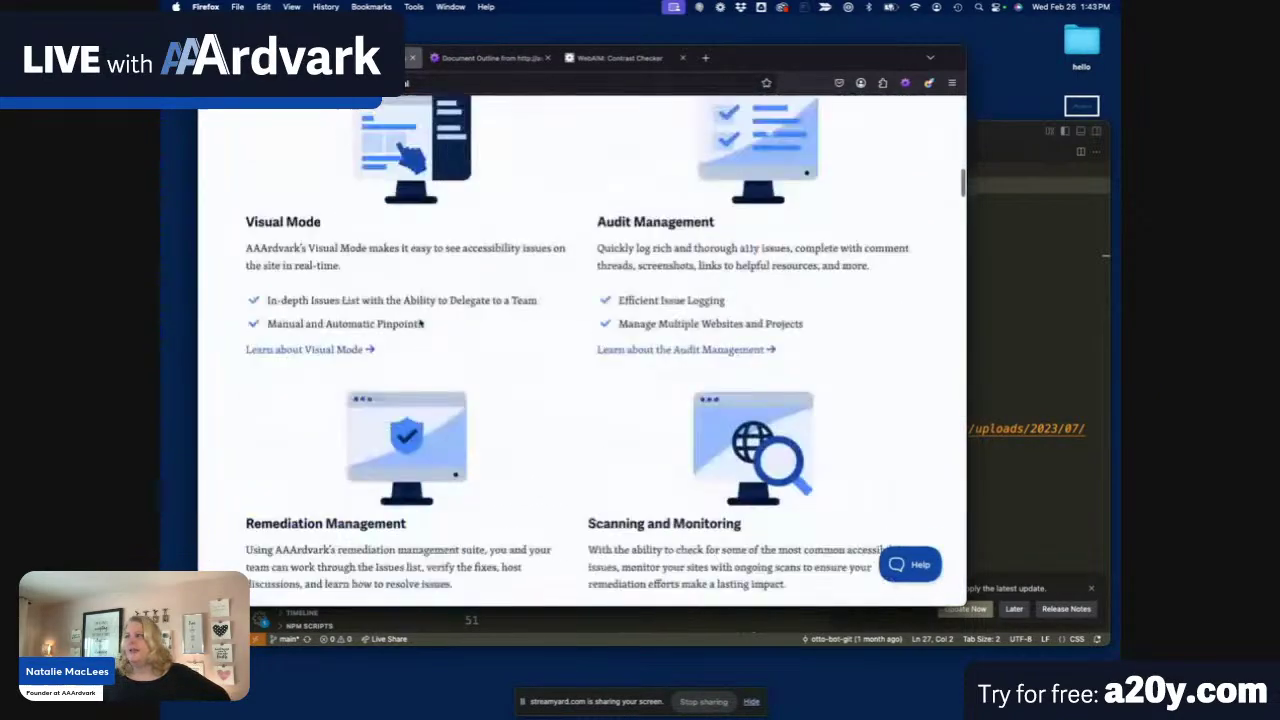
scroll(421, 323, down, 15)
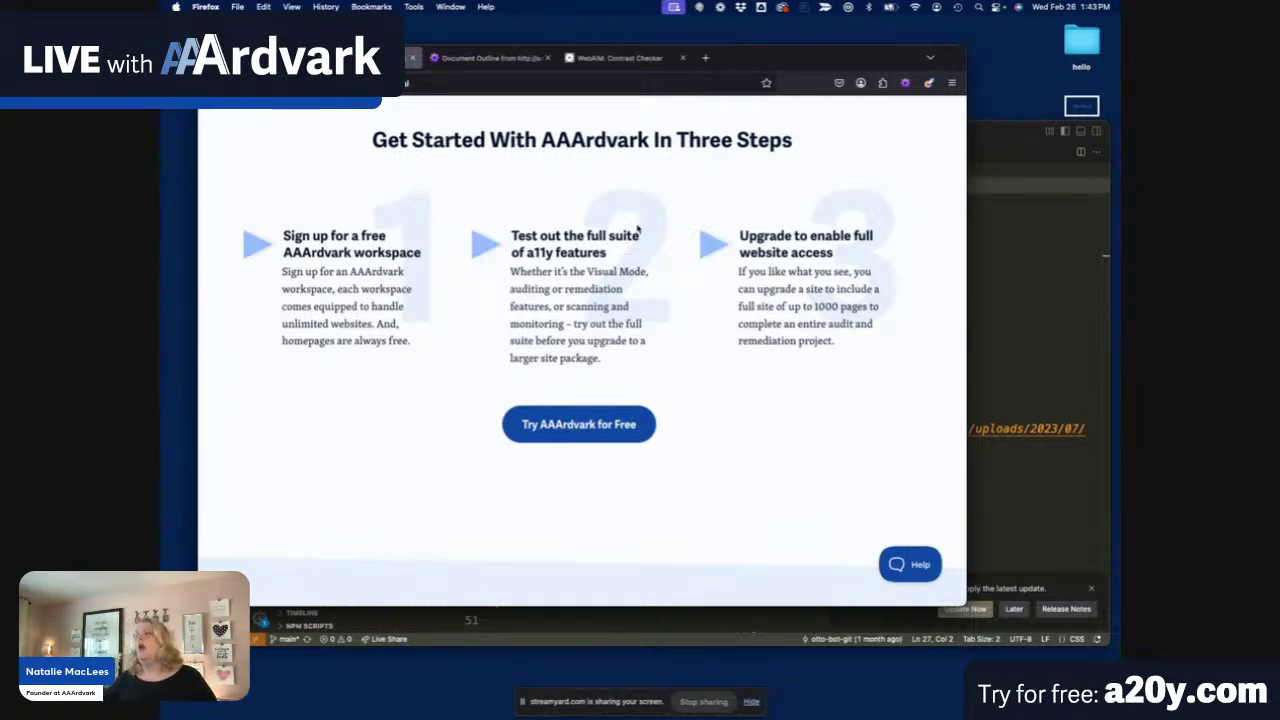
scroll(637, 229, up, 1)
click(487, 62)
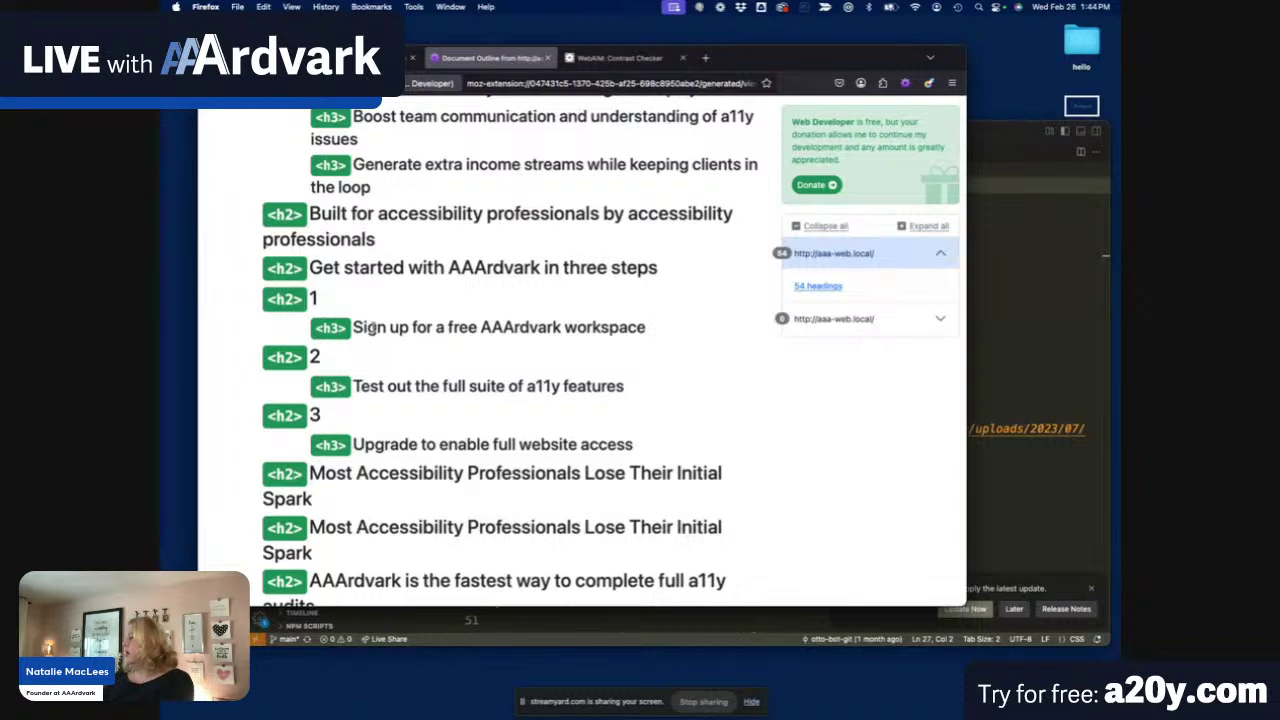
click(402, 58)
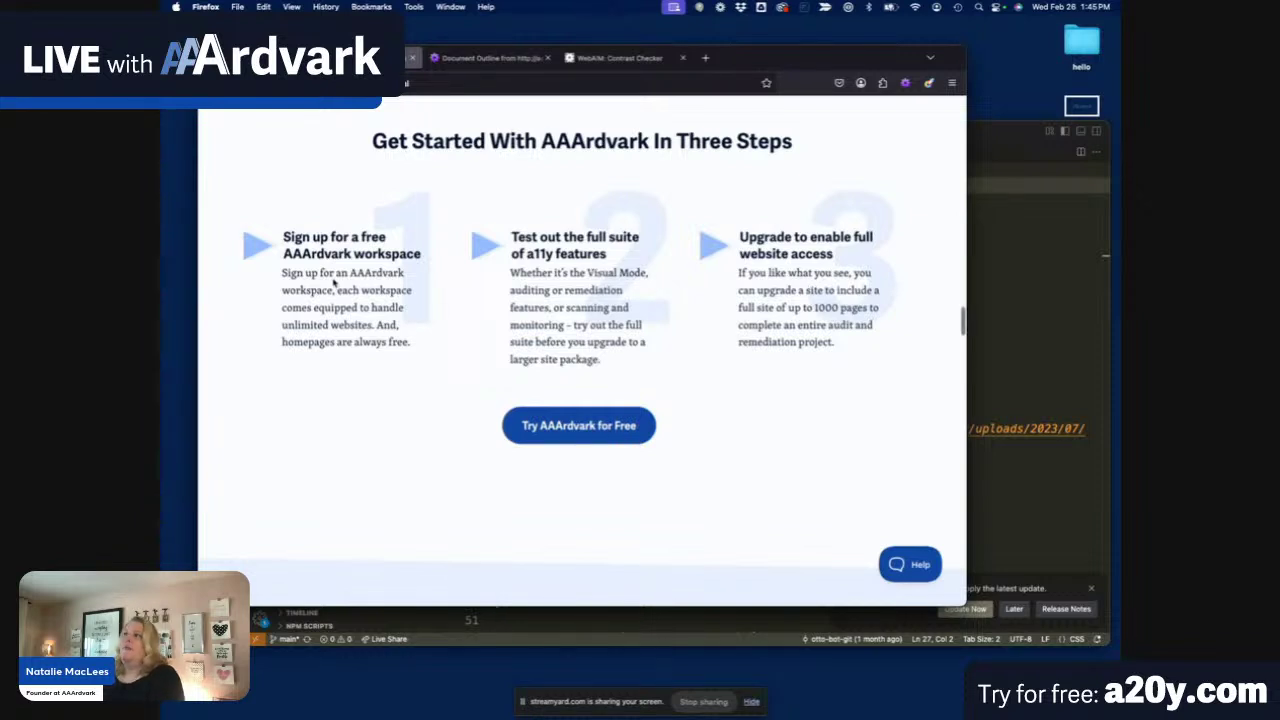
Recheck the numbers and titles of the homepage's three getting-started steps against their h2 and h3 entries in the document outline.
scroll(338, 290, down, 1)
scroll(335, 279, up, 1)
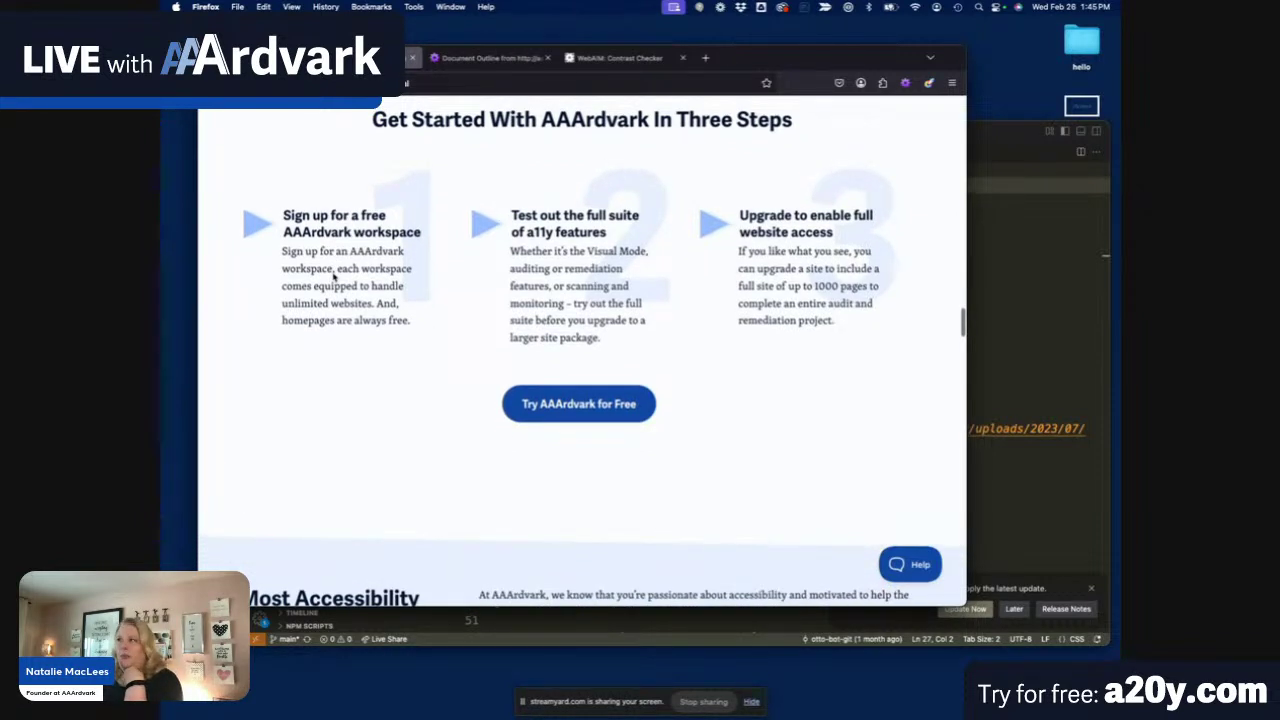
click(490, 57)
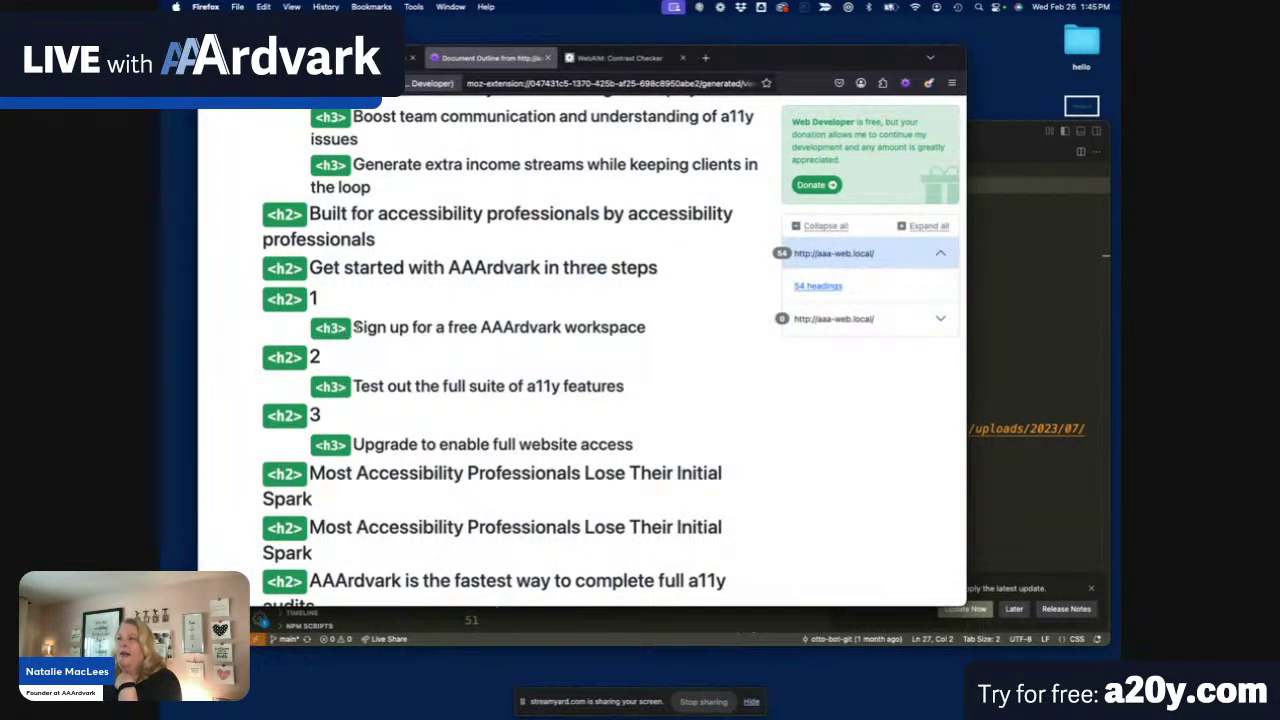
click(368, 328)
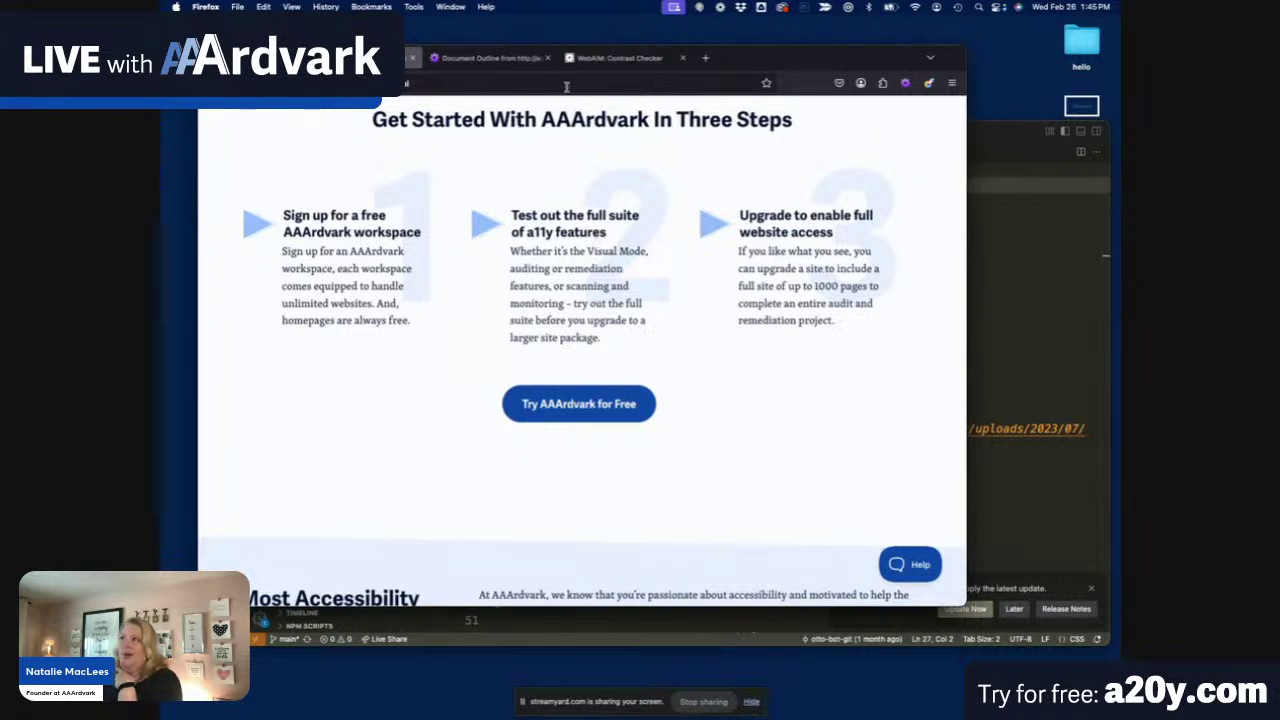
click(488, 58)
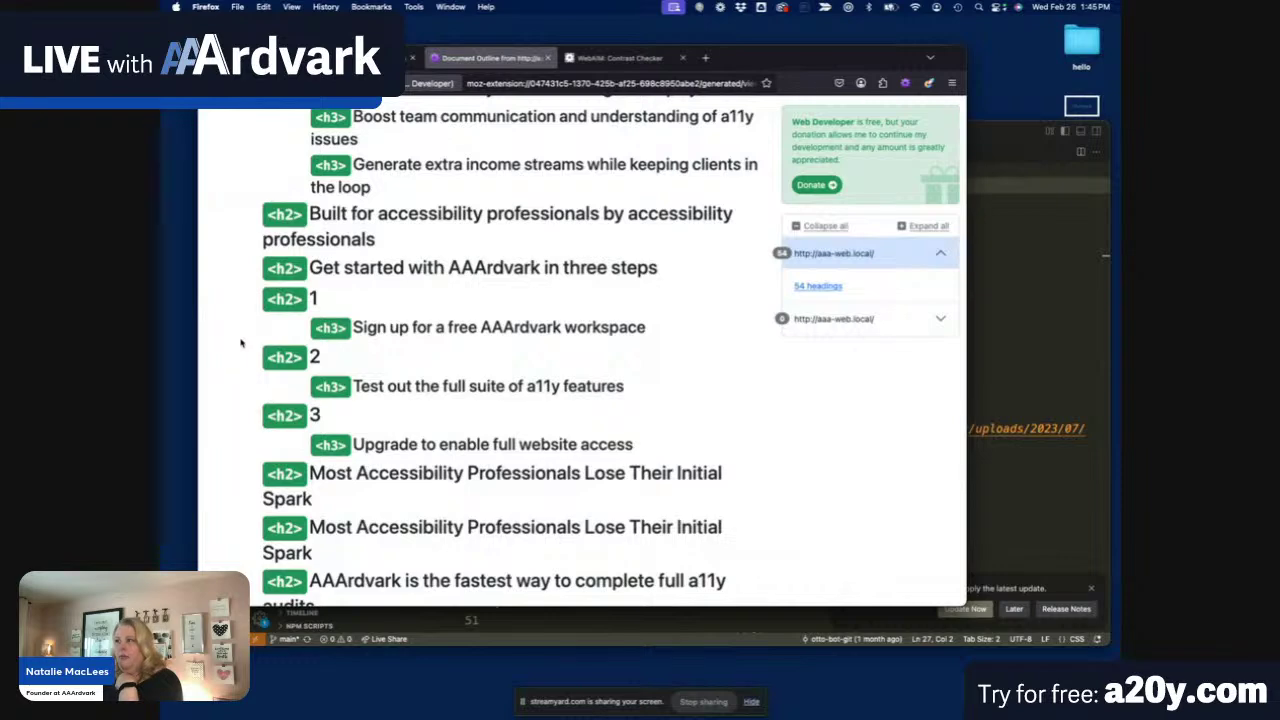
Compare the "Most Accessibility Professionals Lose Their Initial Spark" h2 entries in the document outline with that section on the homepage.
scroll(240, 350, down, 4)
scroll(240, 343, down, 1)
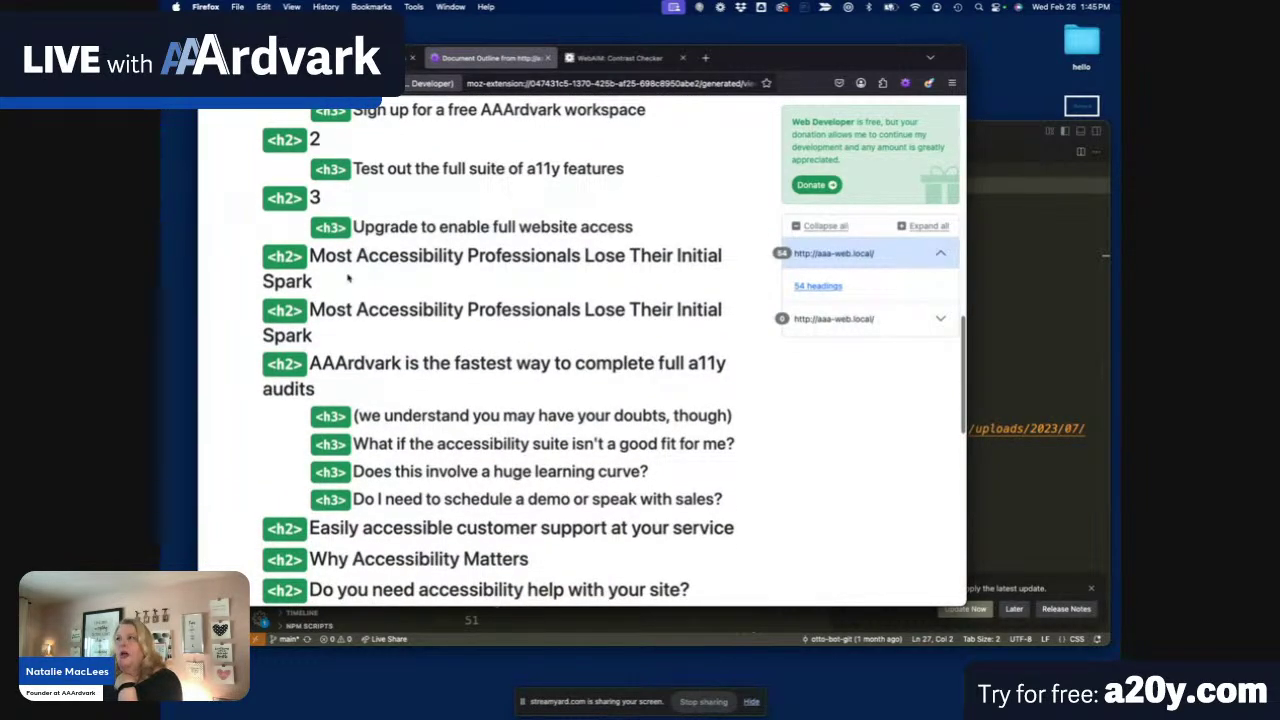
scroll(337, 330, up, 1)
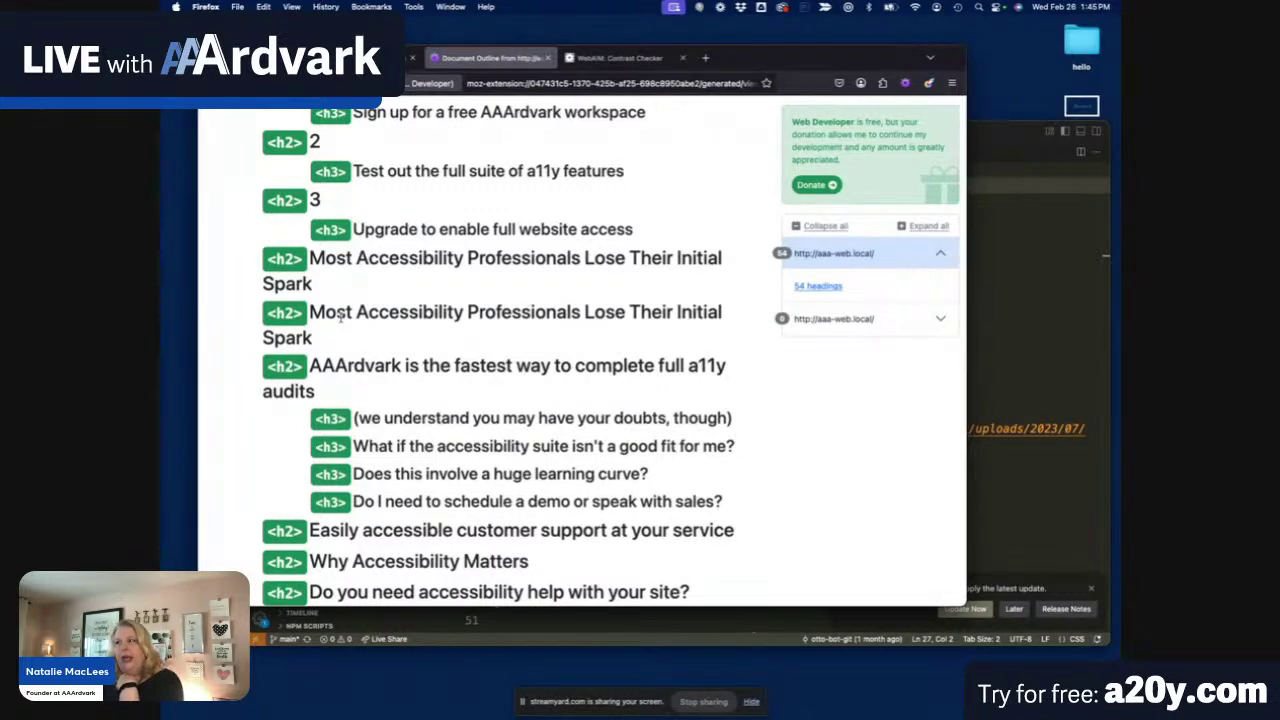
click(350, 58)
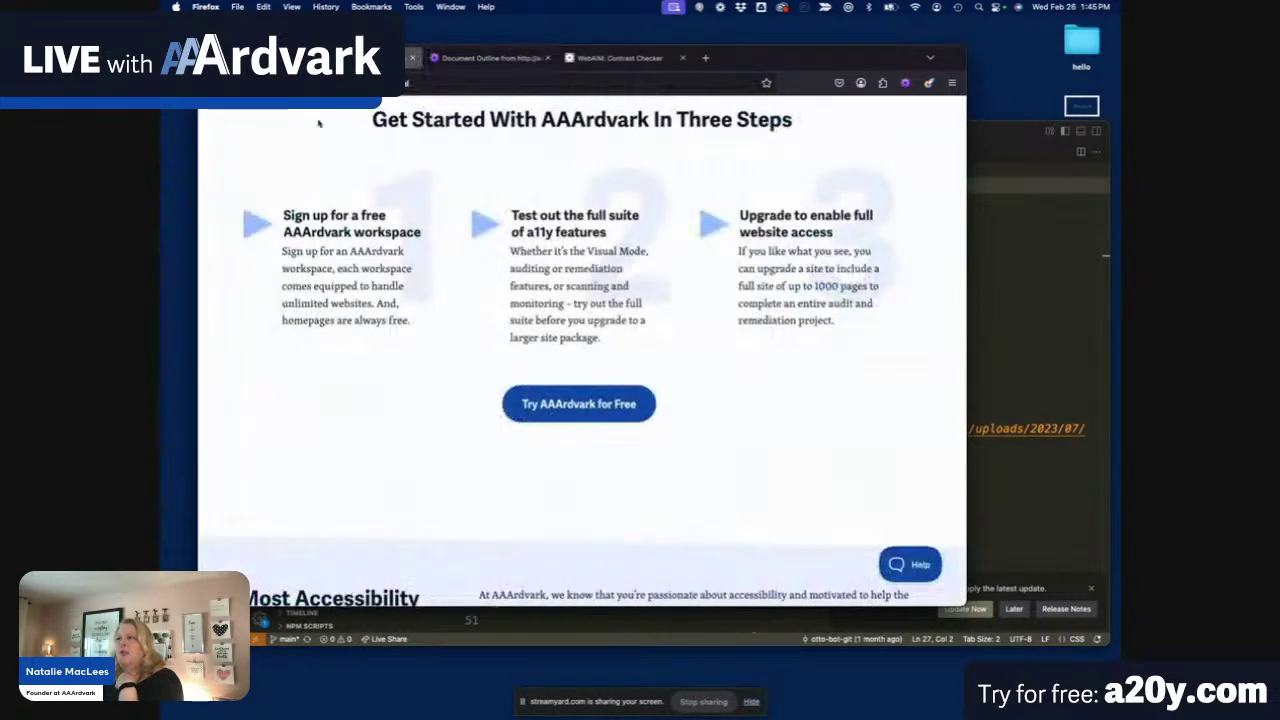
scroll(388, 293, down, 3)
scroll(388, 293, down, 2)
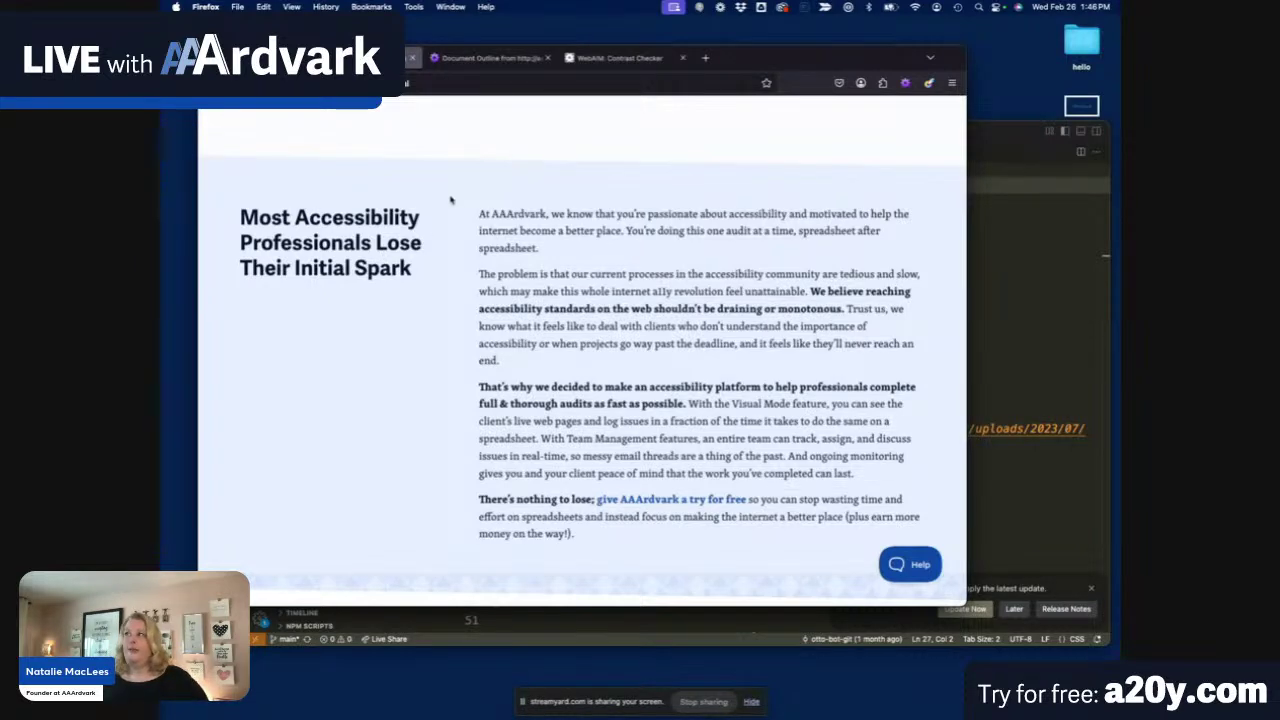
click(478, 60)
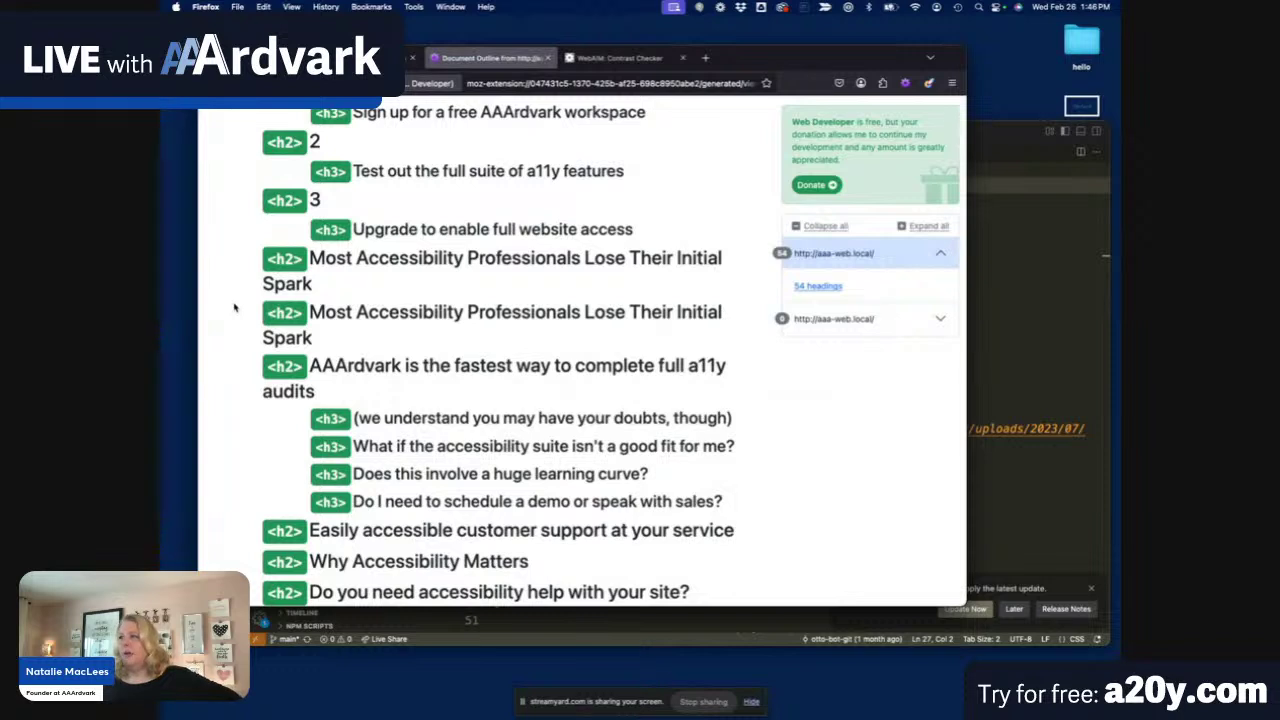
Highlight the "(we understand you may have your doubts, though)" h3 and review the remaining outline headings down to "Partners".
scroll(235, 308, down, 1)
scroll(235, 308, down, 3)
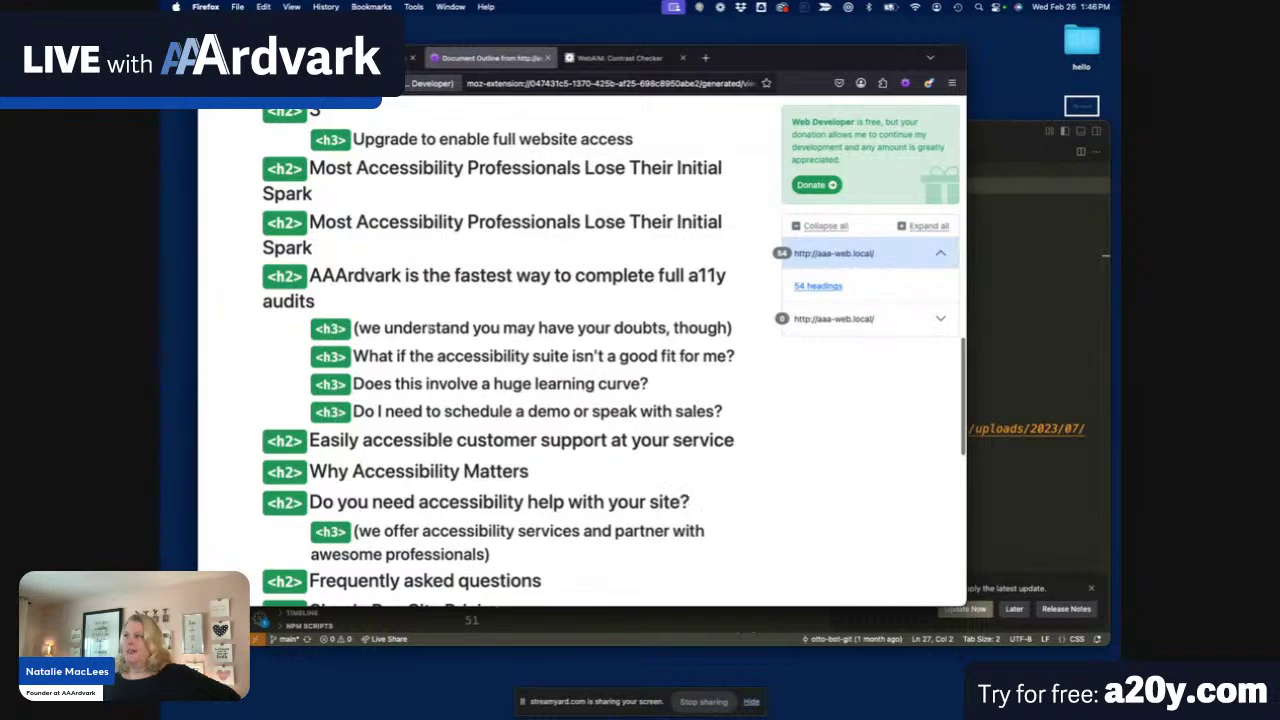
drag(356, 326, 763, 338)
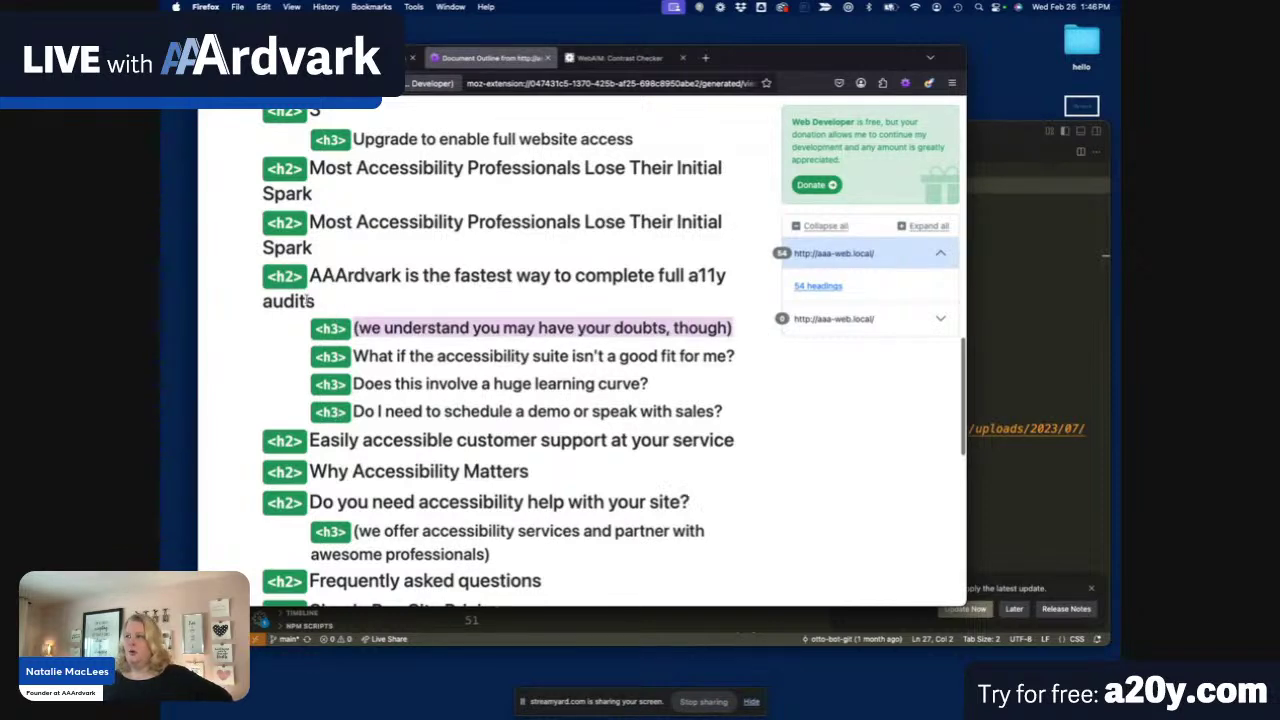
scroll(234, 323, down, 2)
scroll(234, 323, down, 2)
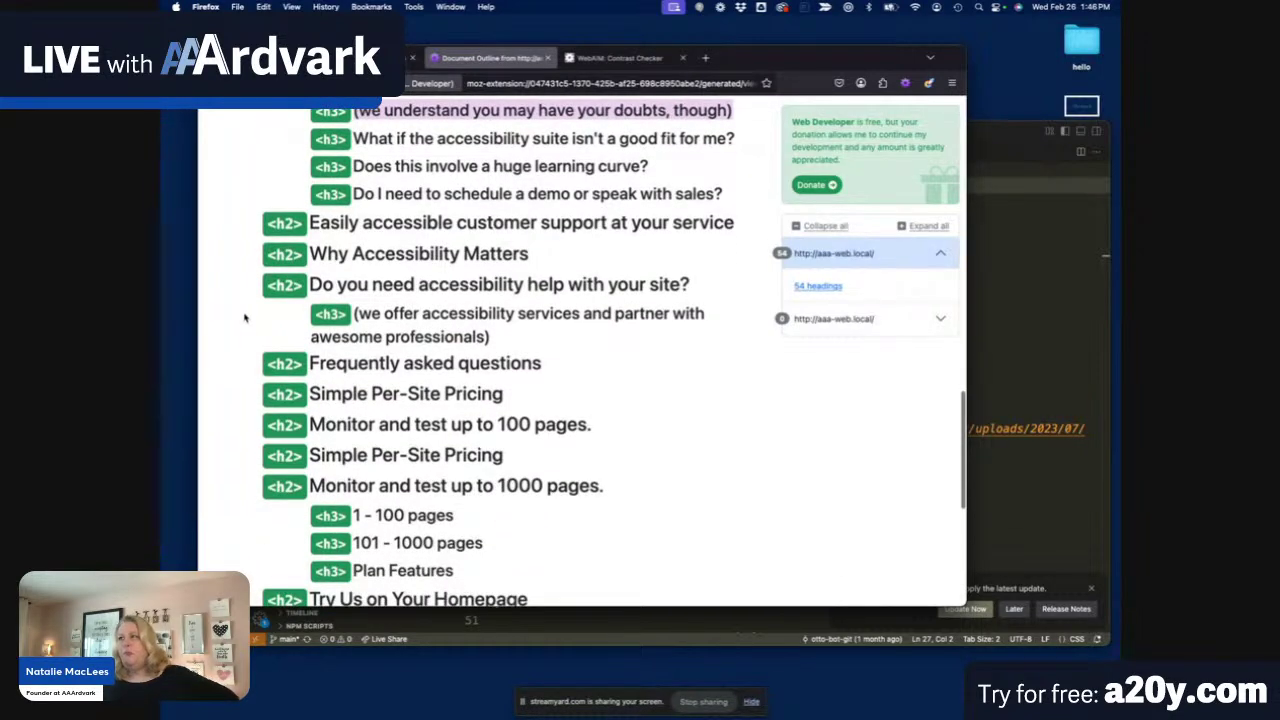
scroll(240, 320, down, 1)
scroll(245, 318, down, 2)
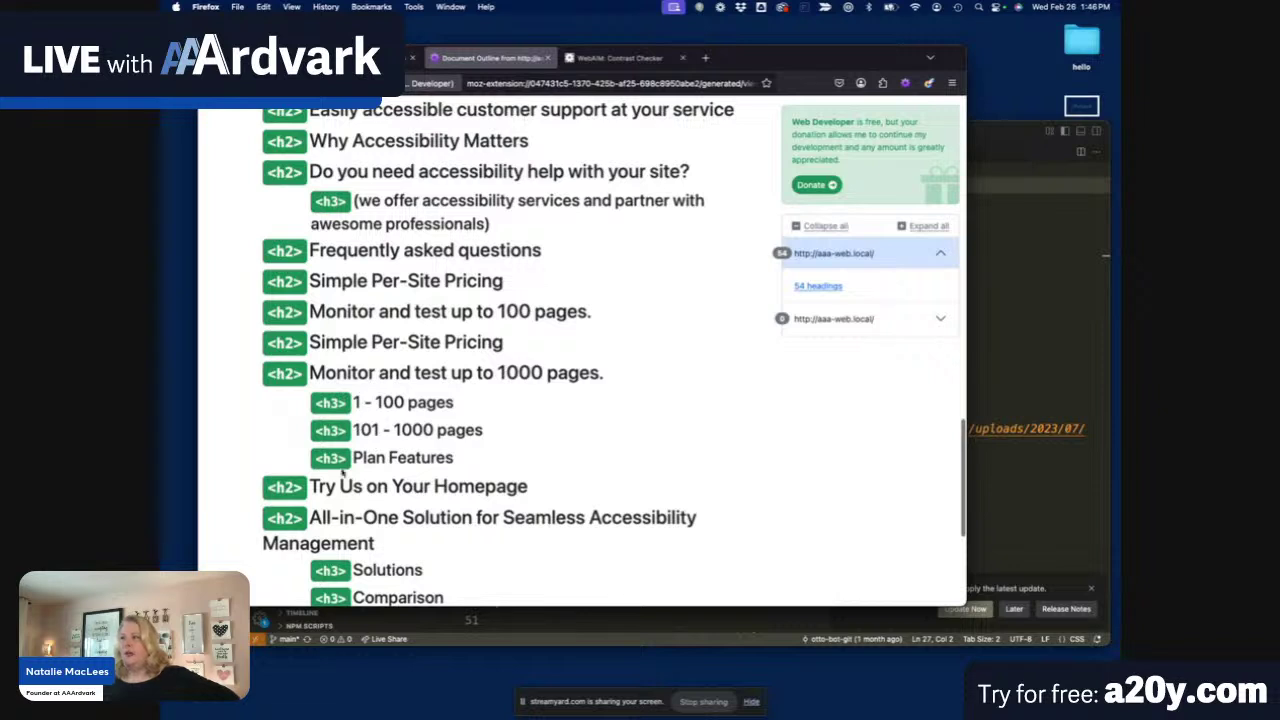
scroll(306, 369, down, 4)
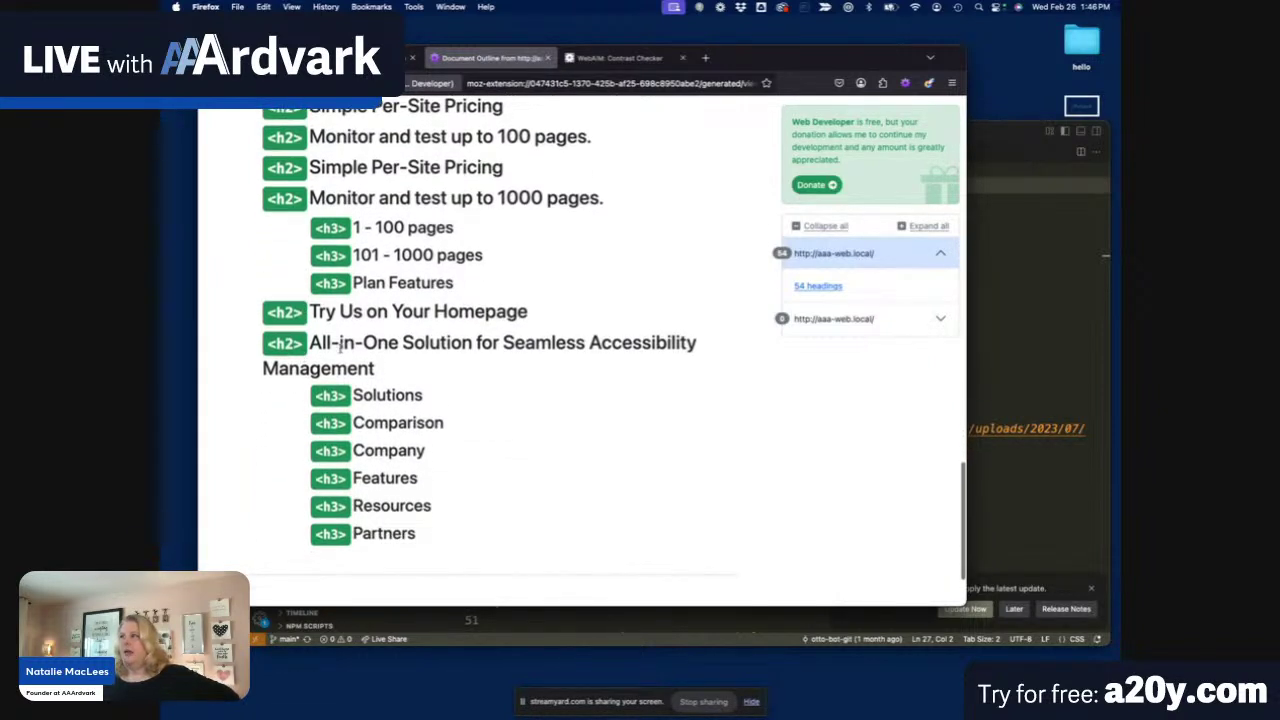
scroll(295, 360, down, 1)
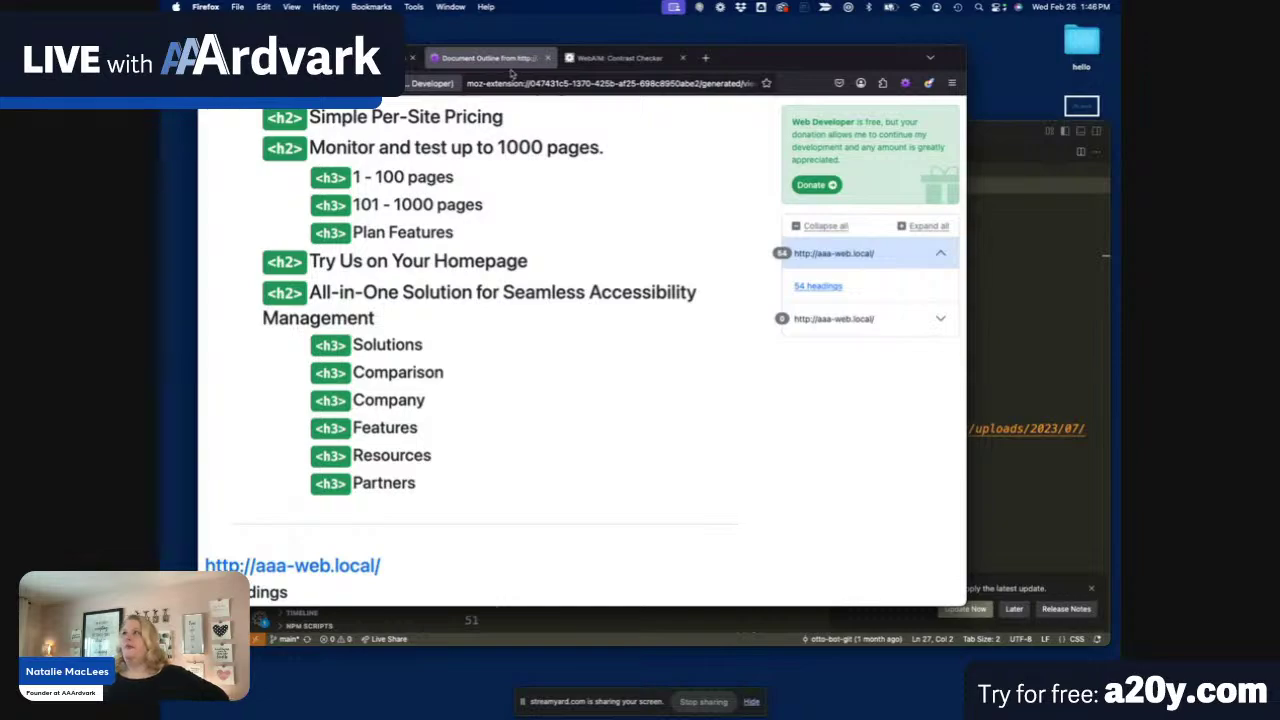
Compare the homepage's lower sections and footer column titles, Solutions through Partners, with the closing headings of the document outline.
click(400, 58)
scroll(513, 398, down, 10)
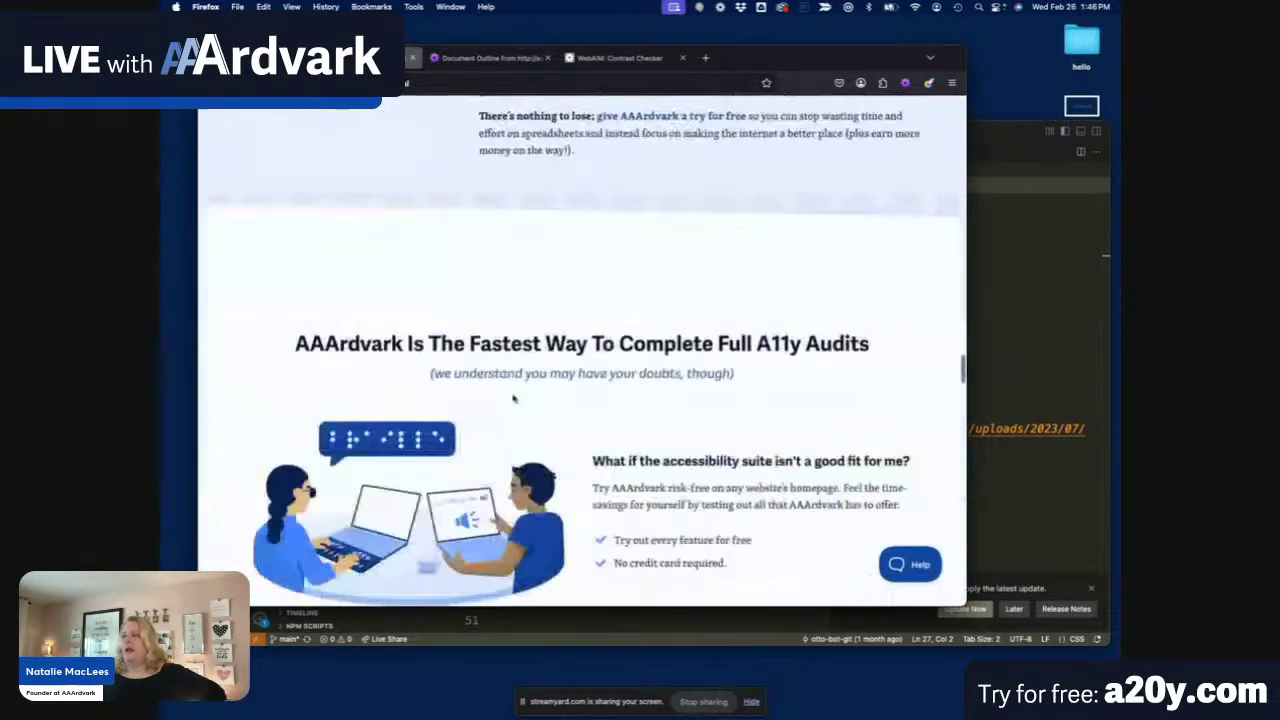
scroll(513, 398, down, 15)
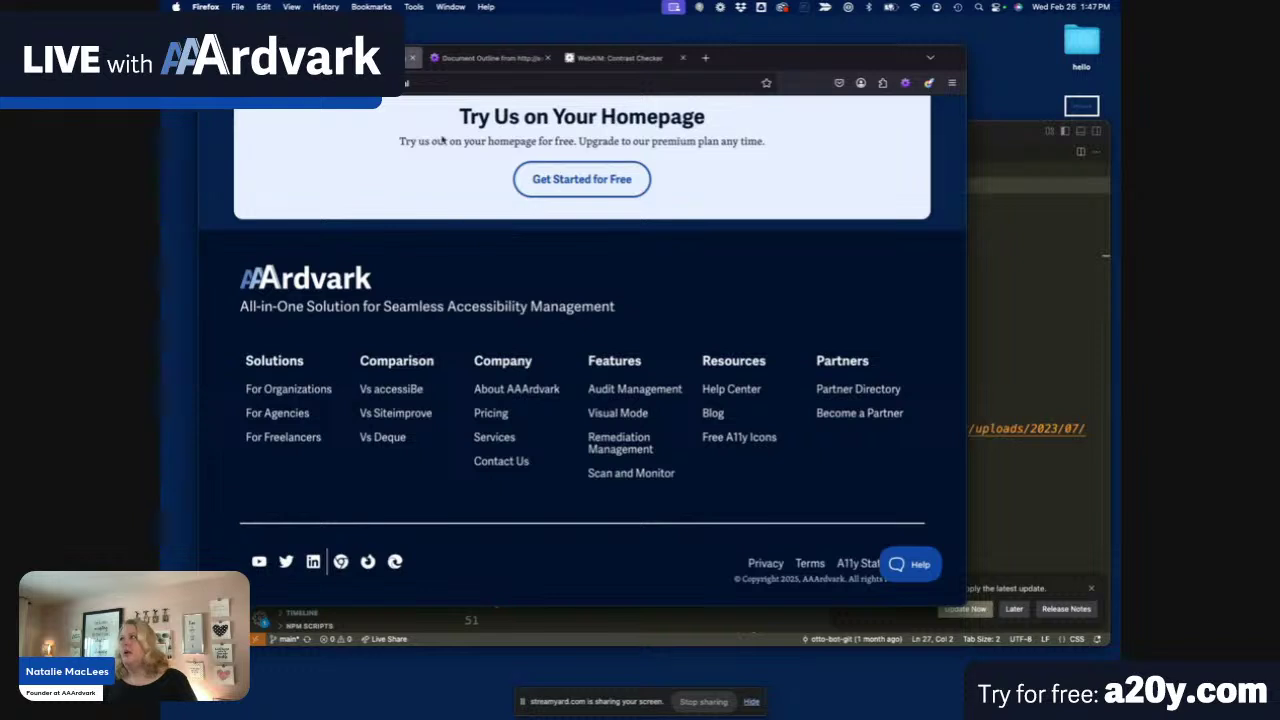
click(474, 58)
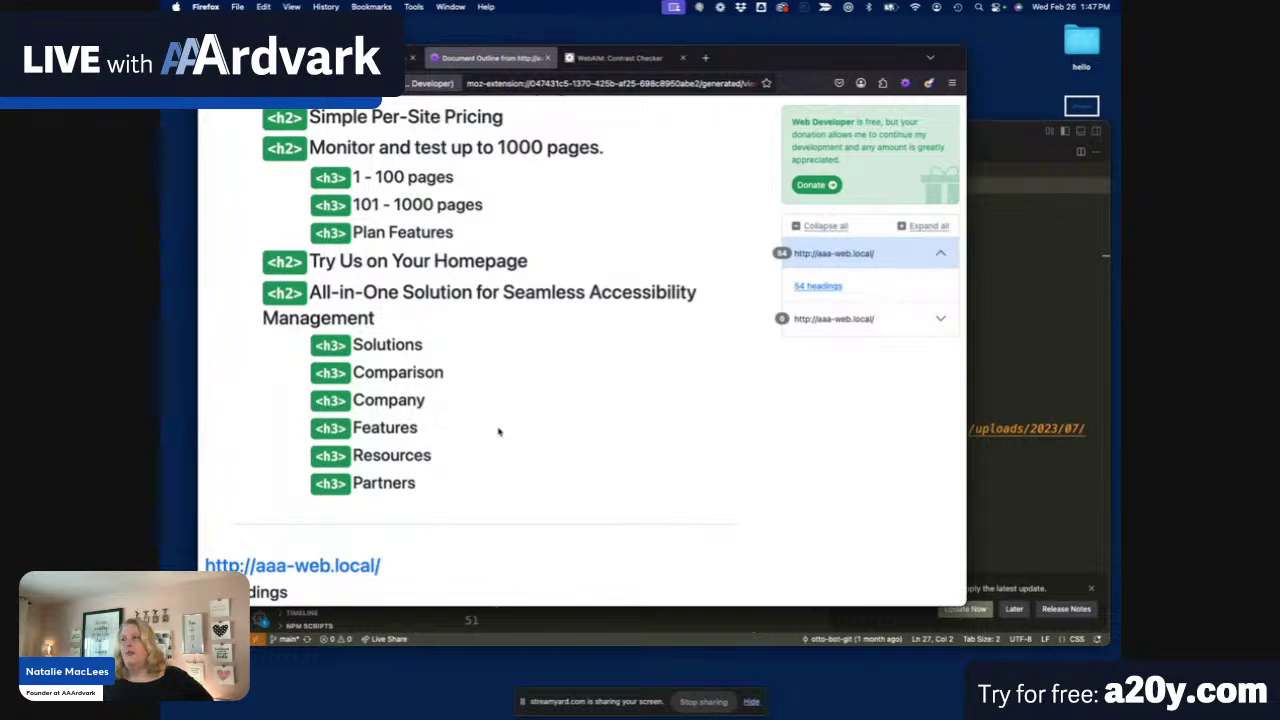
Review the document outline's heading hierarchy from the footer headings back up to the h1 "The Fastest Way to Perform Professional Accessibility Audits".
scroll(498, 432, up, 4)
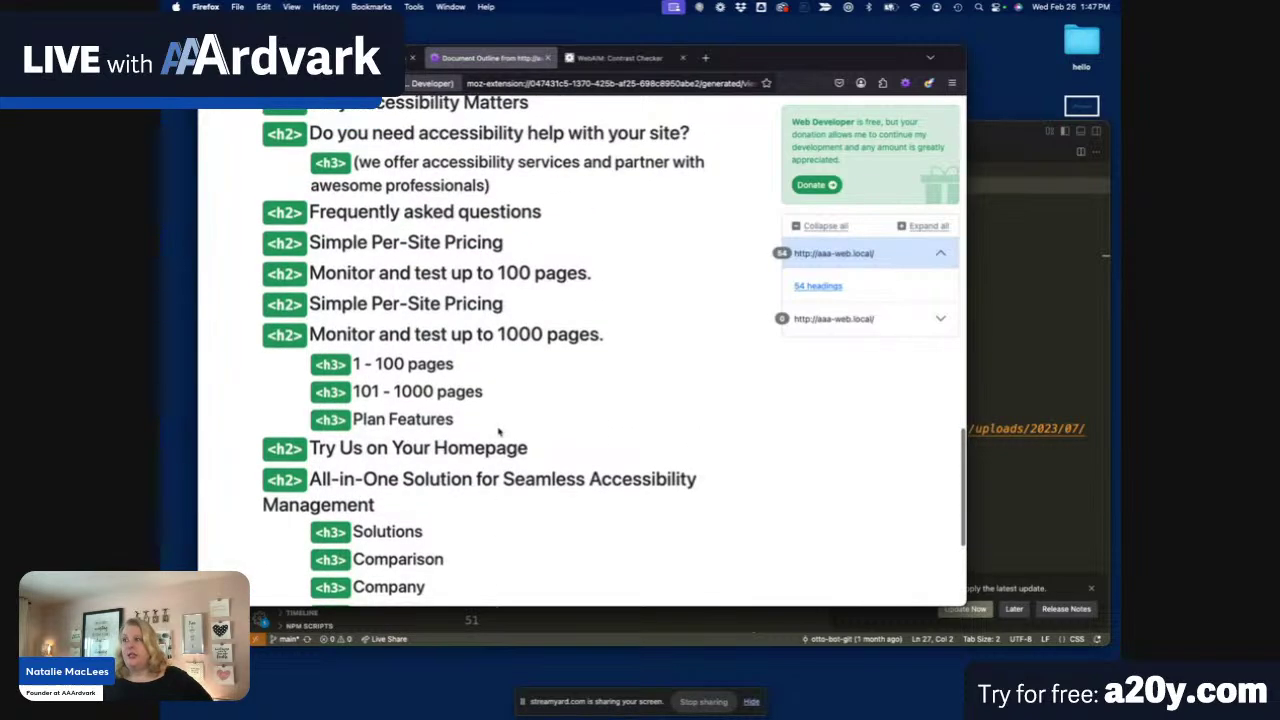
scroll(498, 432, up, 15)
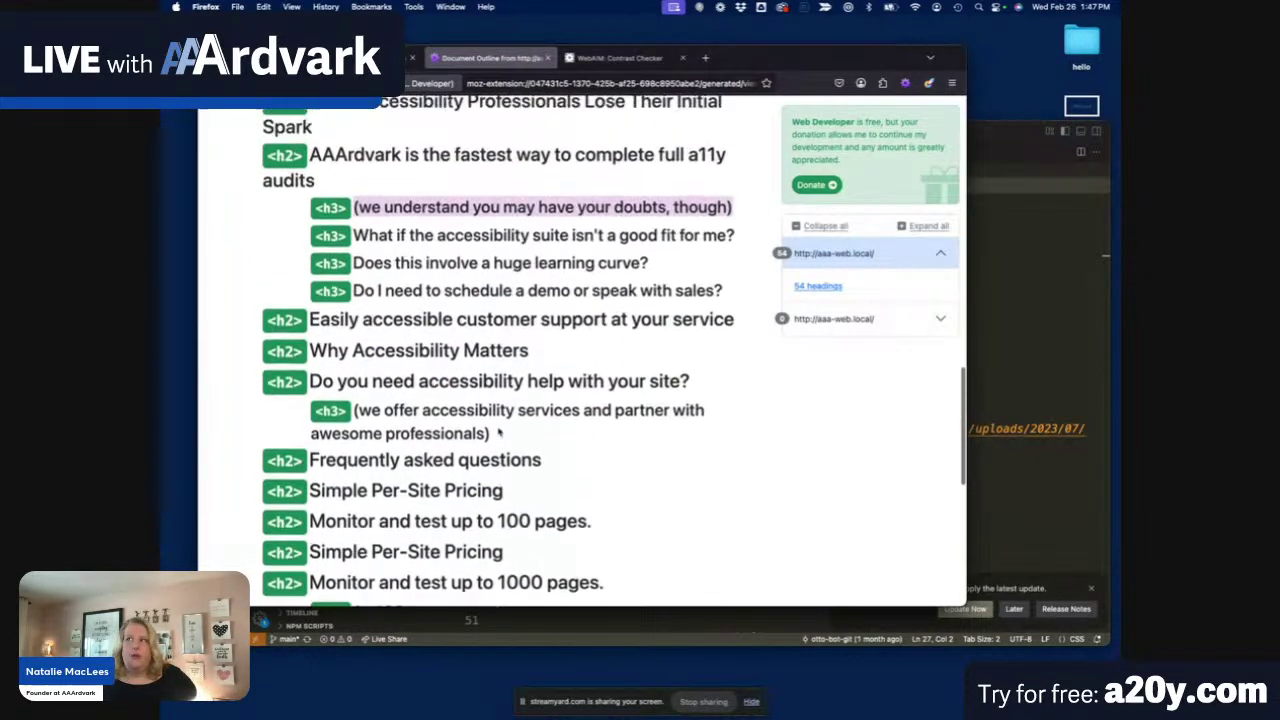
scroll(498, 432, up, 10)
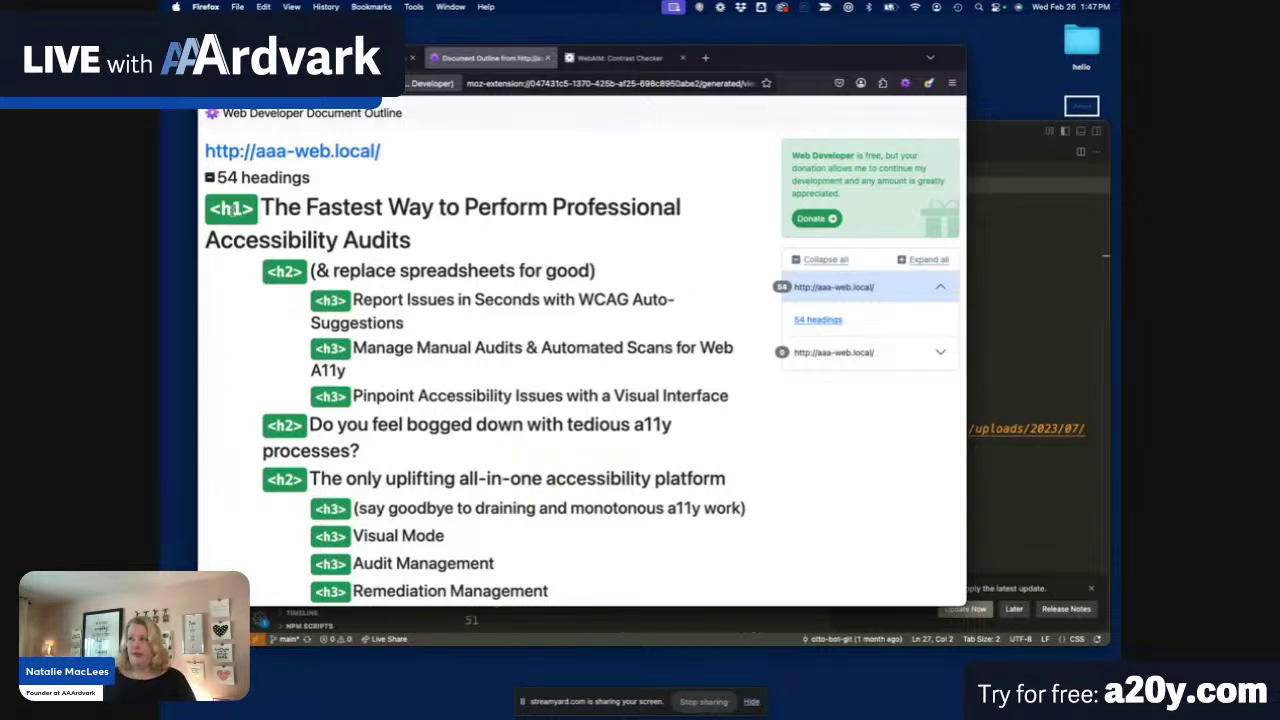
scroll(231, 208, down, 1)
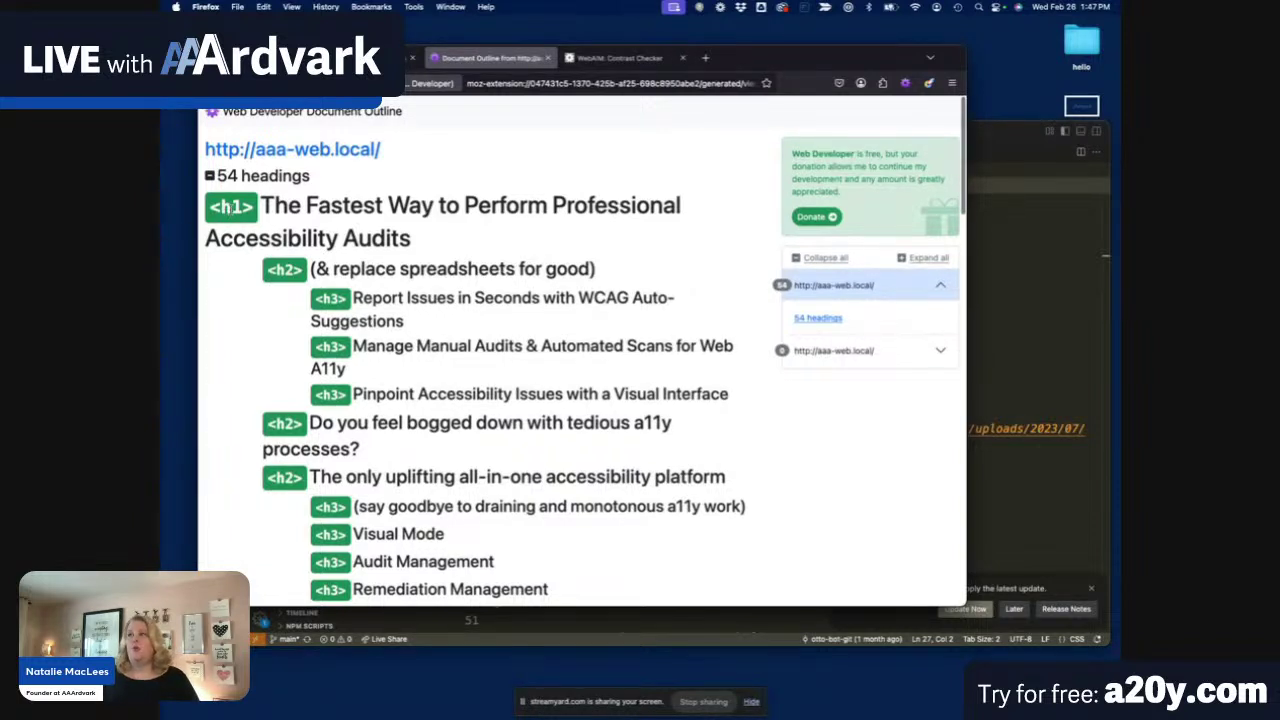